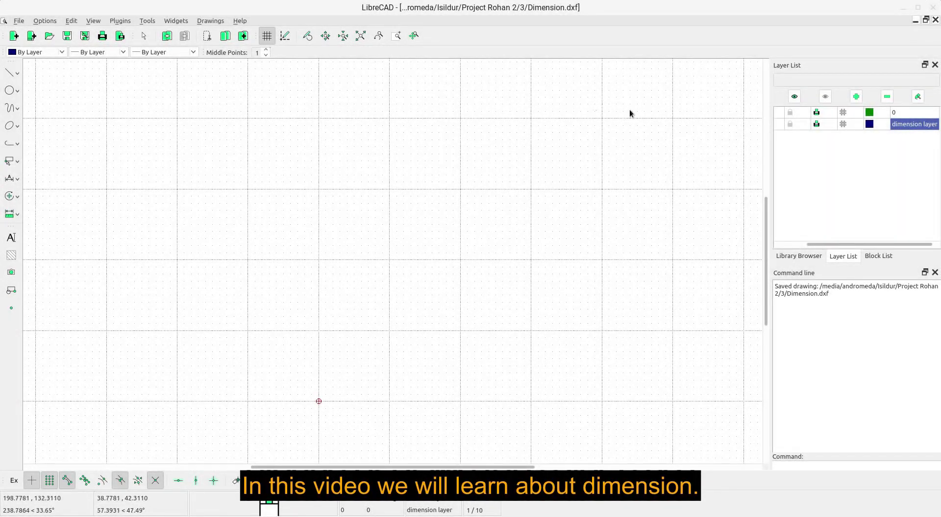
Step: Make layer 0 the current layer and show the Line tool's drawing modes
left_click(902, 116)
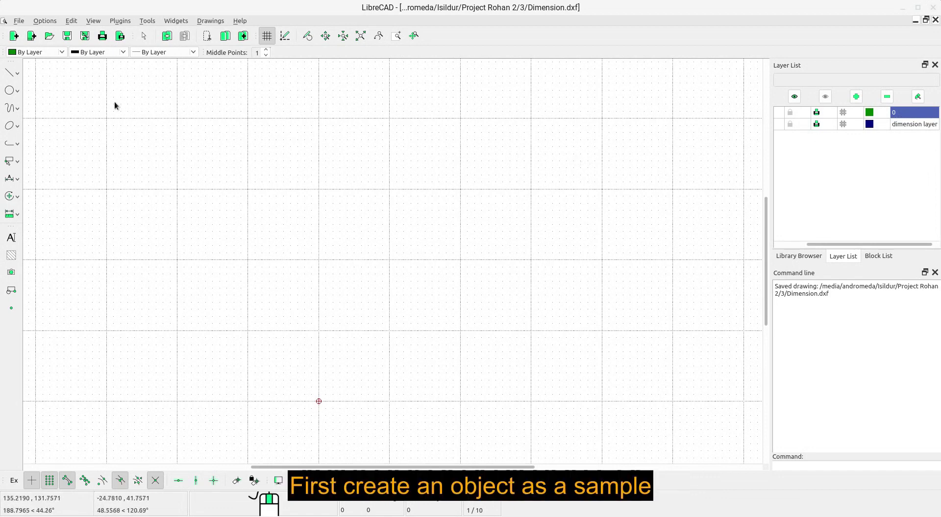
left_click(14, 72)
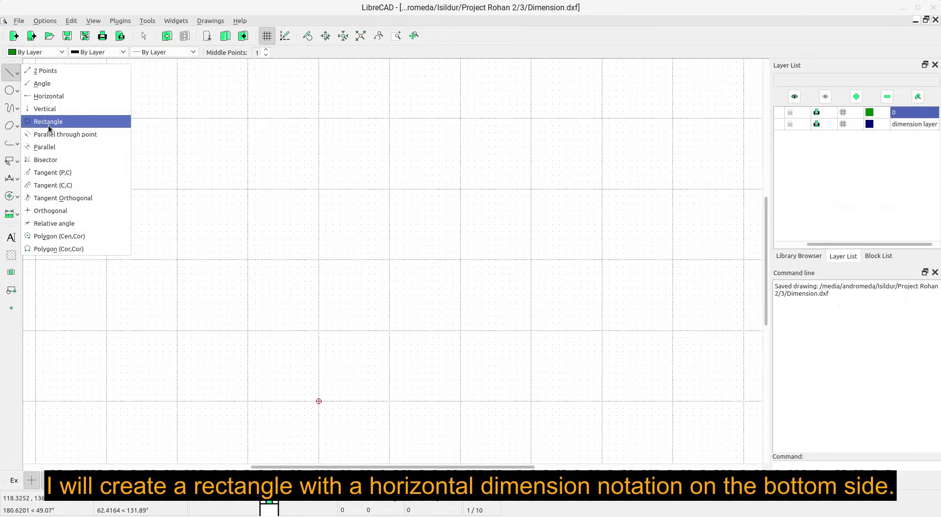
Step: Draw a green two-corner rectangle on layer 0, then make 'dimension layer' current
left_click(49, 122)
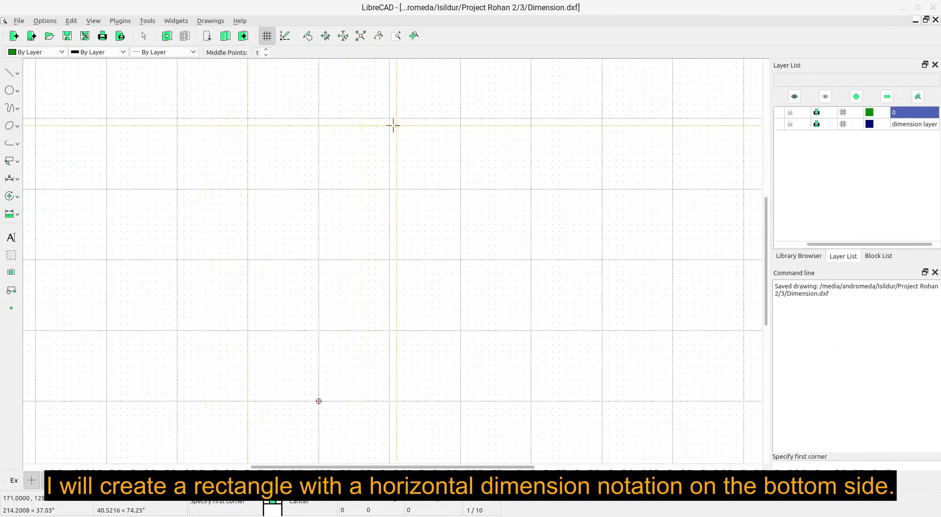
left_click(388, 117)
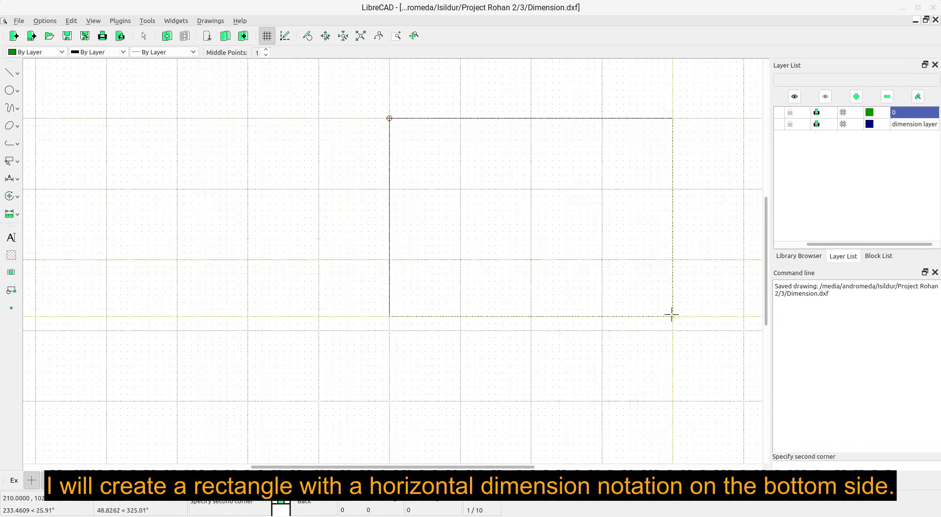
left_click(672, 331)
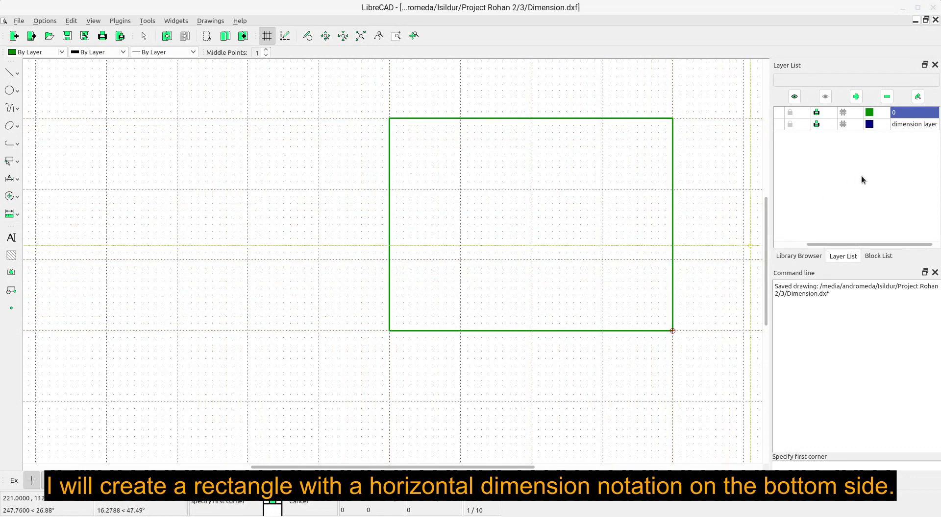
left_click(911, 123)
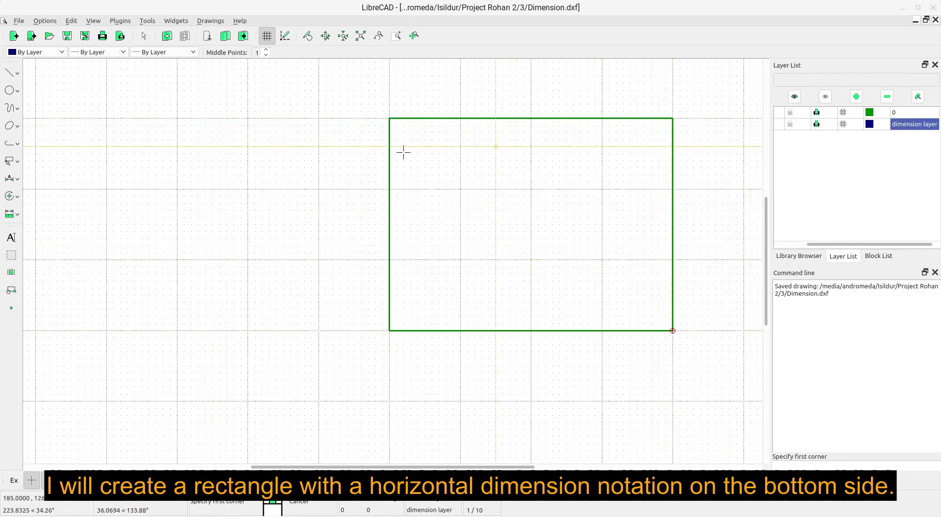
Step: Dimension the rectangle's bottom edge with a horizontal 40 dimension placed below it
left_click(11, 179)
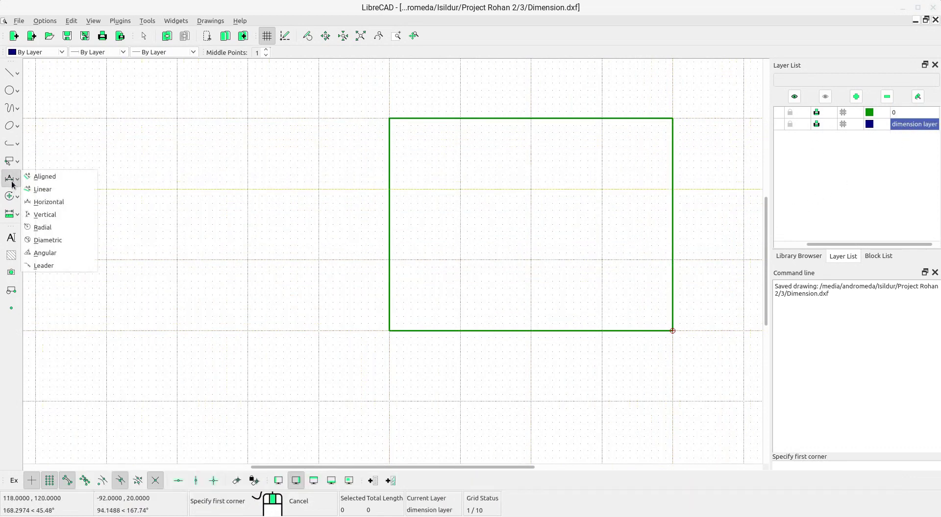
left_click(37, 206)
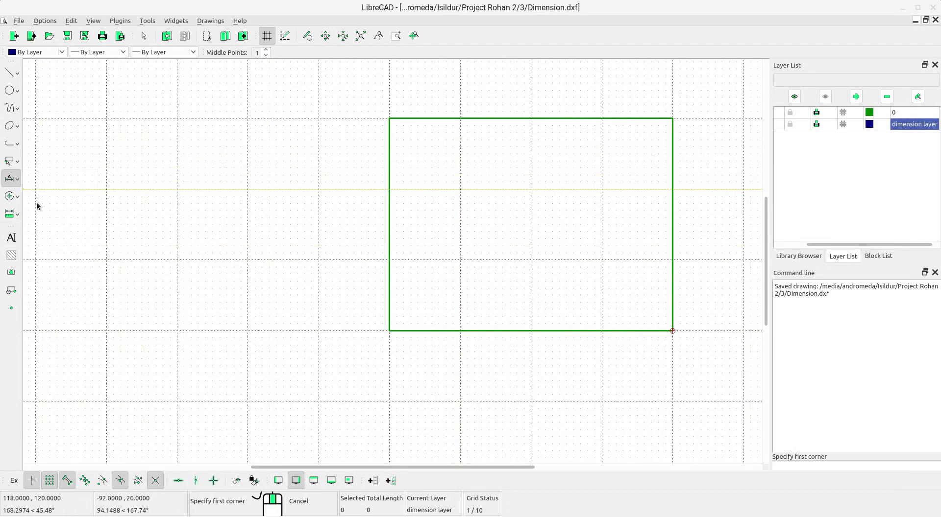
left_click(389, 331)
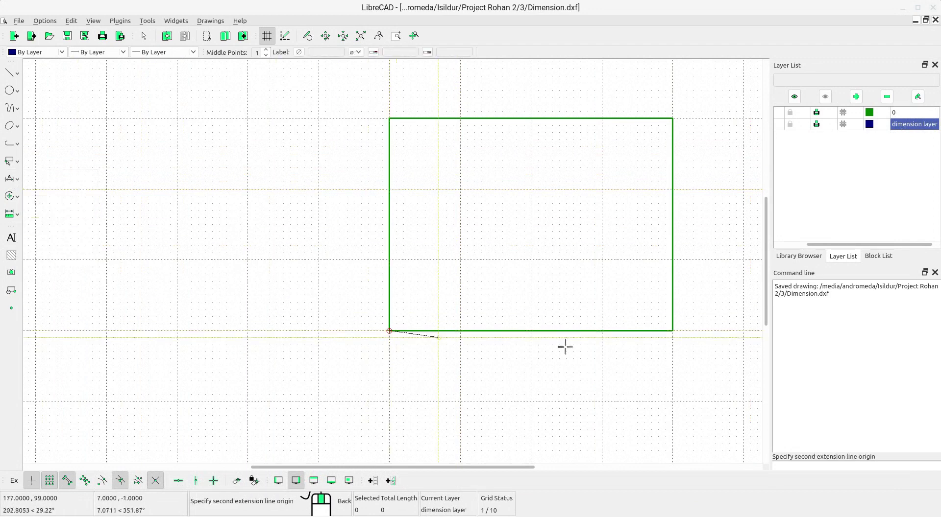
left_click(673, 331)
left_click(666, 370)
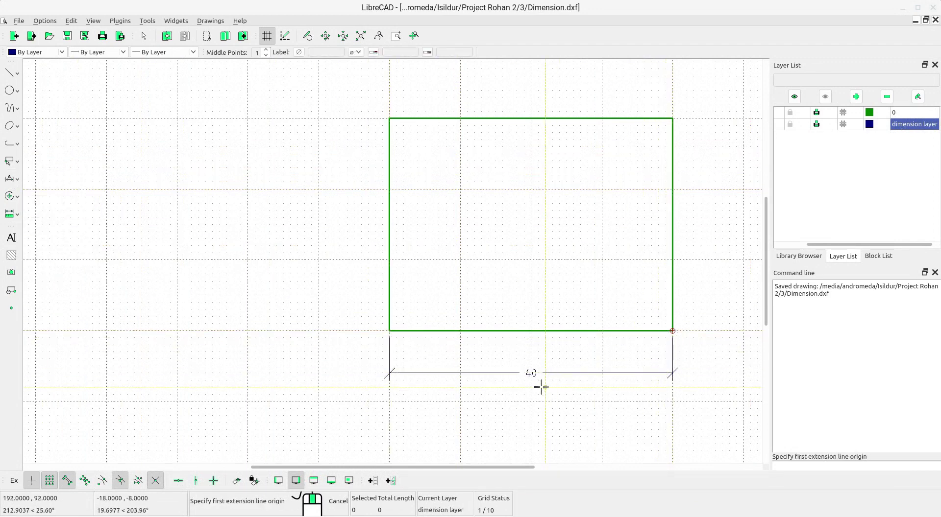
scroll(540, 385, "up", 2)
scroll(540, 385, "up", 1)
scroll(549, 361, "down", 2)
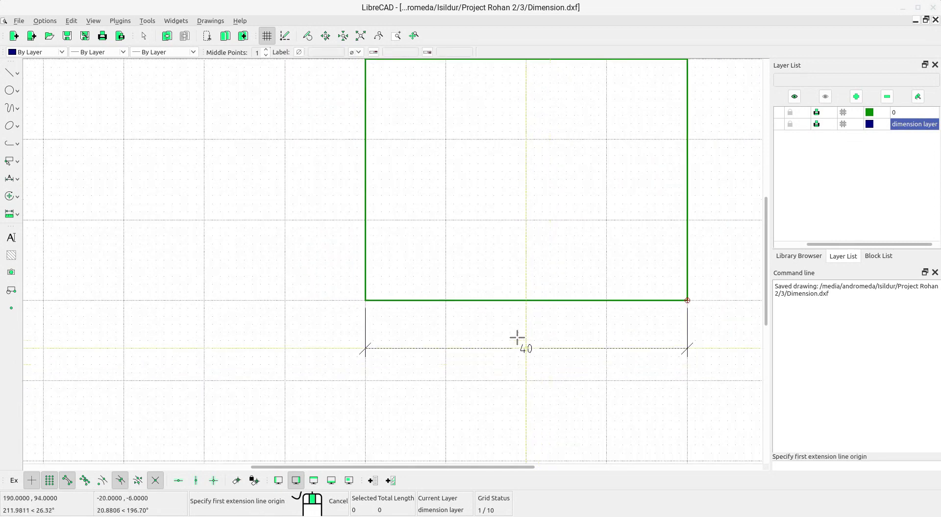
middle_click_drag(516, 336, 562, 356)
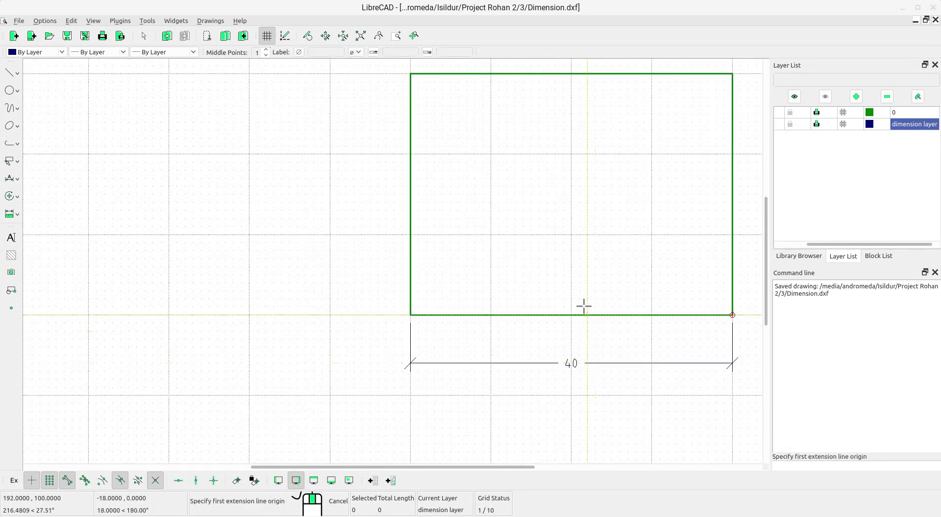
key("Escape")
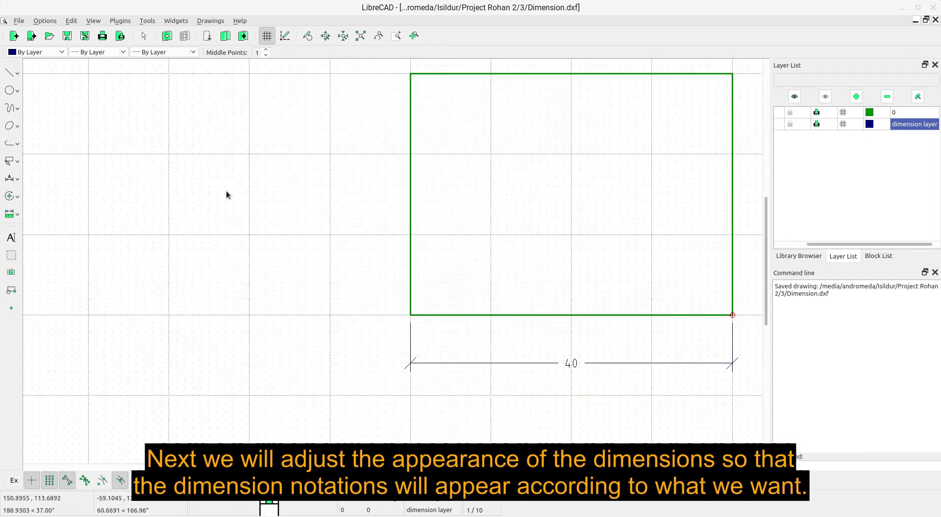
Step: Set General Scale to 2 on the Dimensions tab of Current Drawing Preferences
left_click(42, 22)
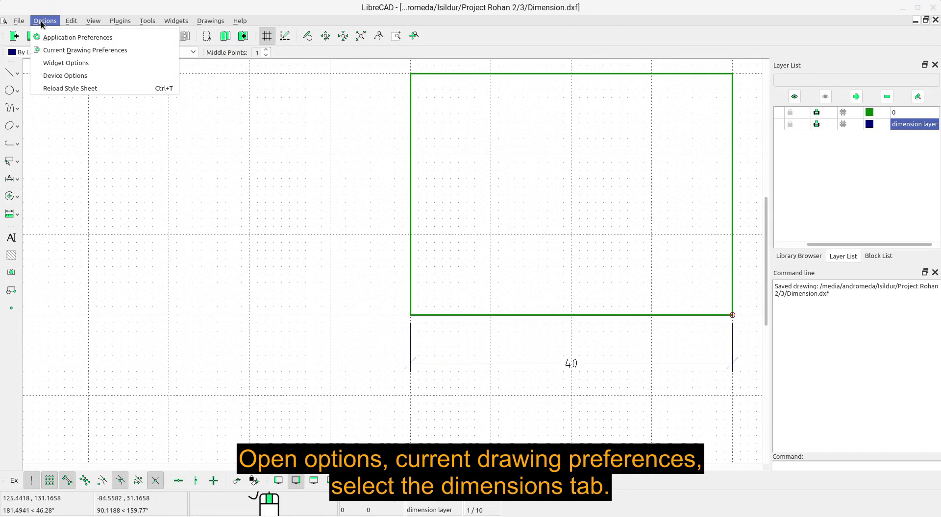
left_click(60, 55)
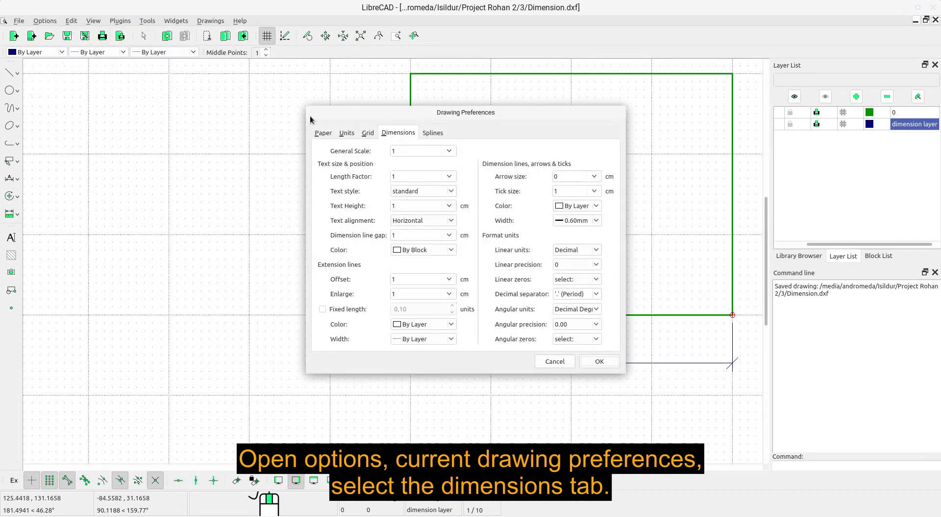
left_click_drag(310, 119, 77, 96)
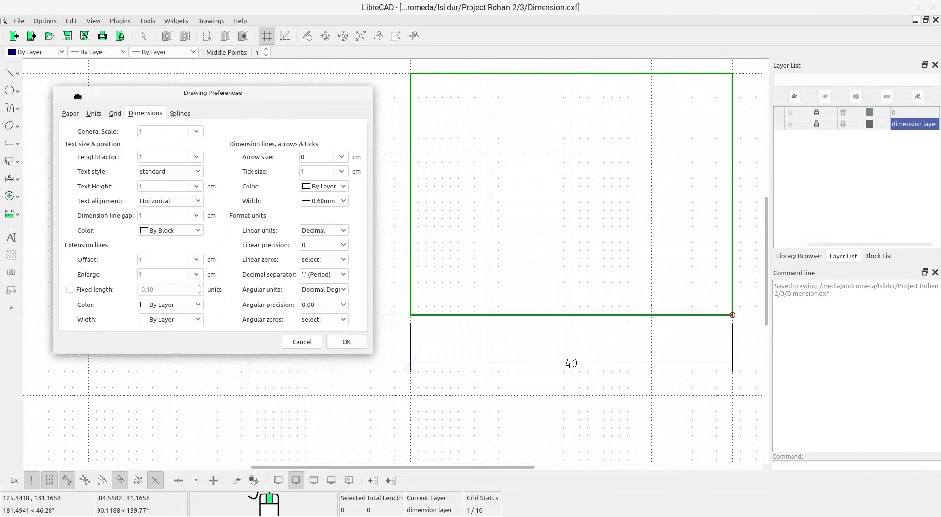
left_click(71, 117)
left_click(95, 117)
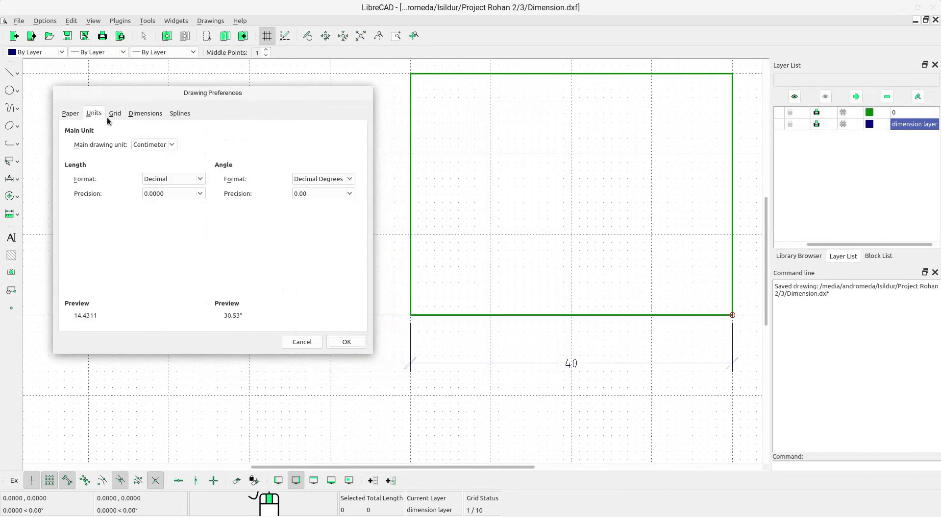
left_click(115, 115)
left_click(148, 116)
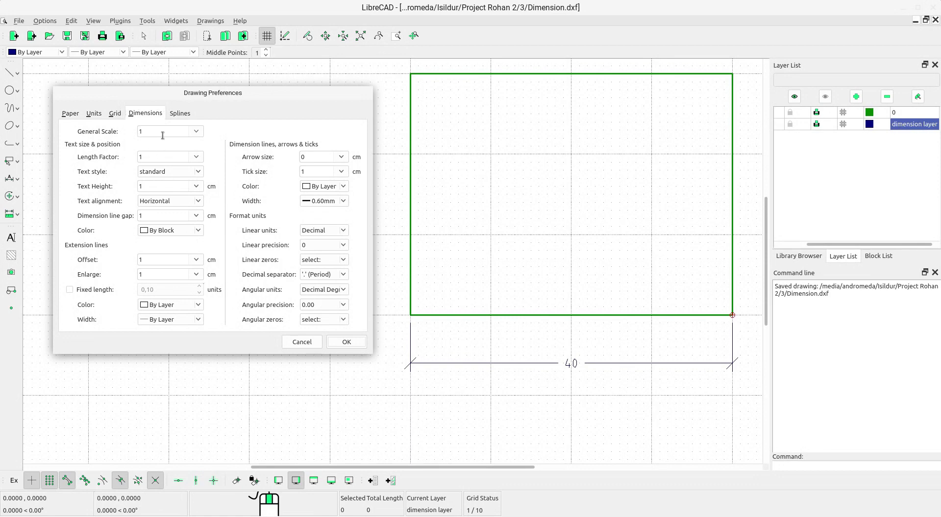
mouse_move(166, 132)
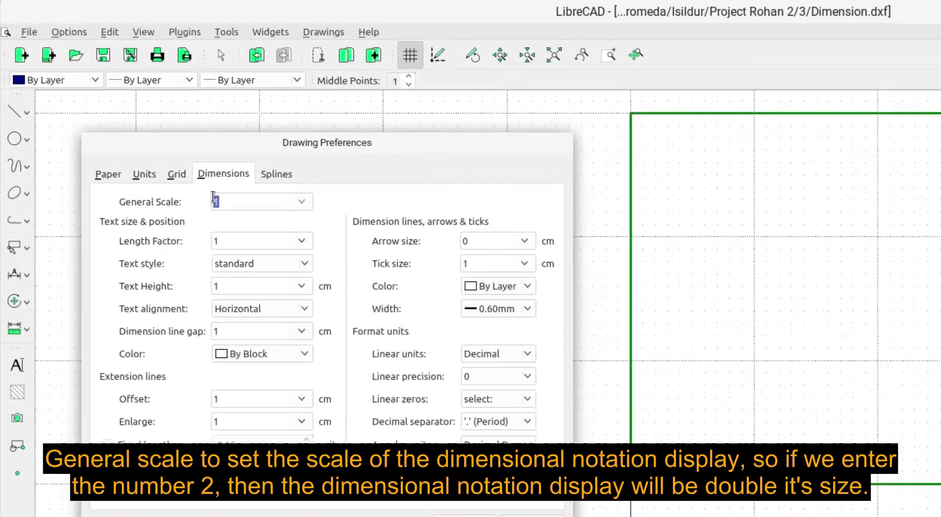
double_click(140, 132)
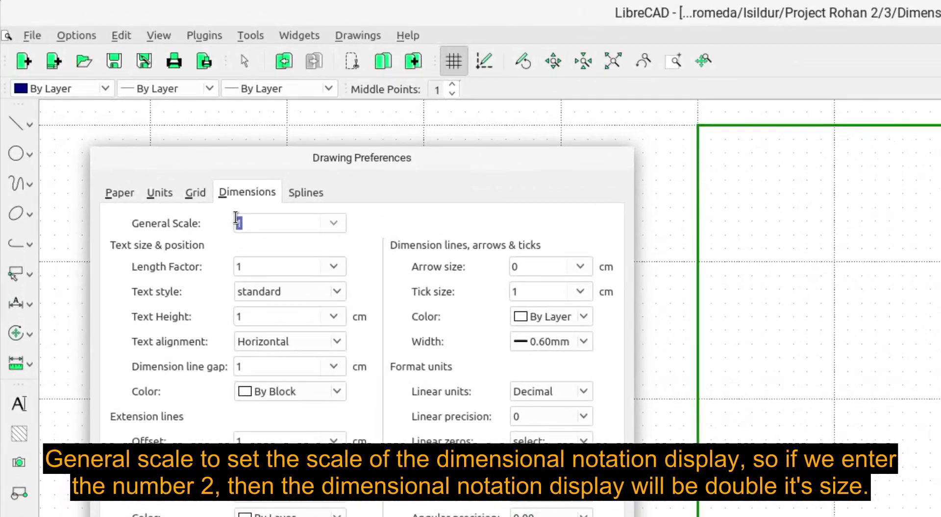
type("2")
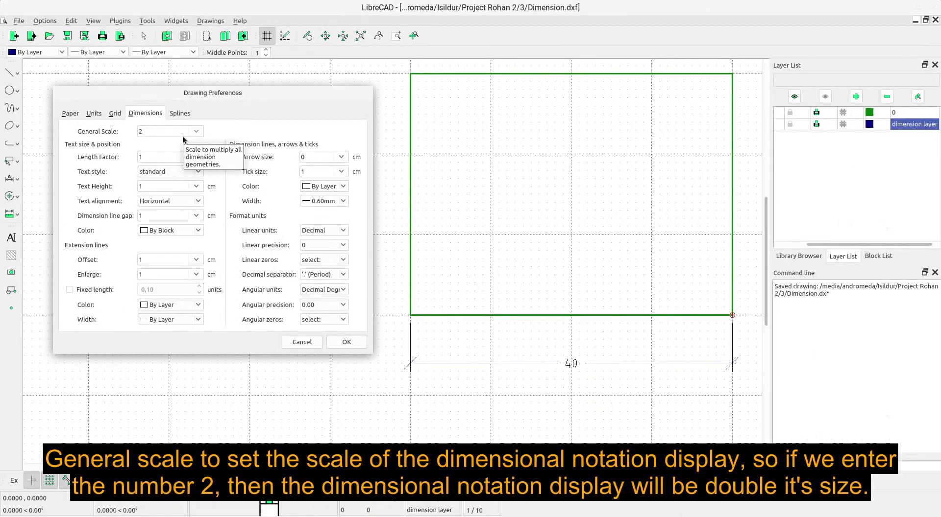
left_click(347, 342)
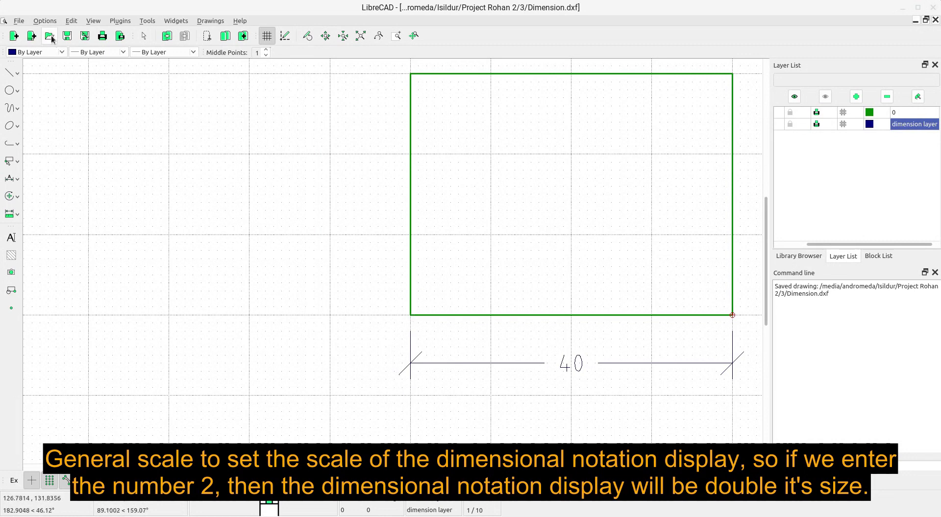
Step: Change the dimension General Scale back to 1 in Current Drawing Preferences
left_click(44, 20)
left_click(58, 53)
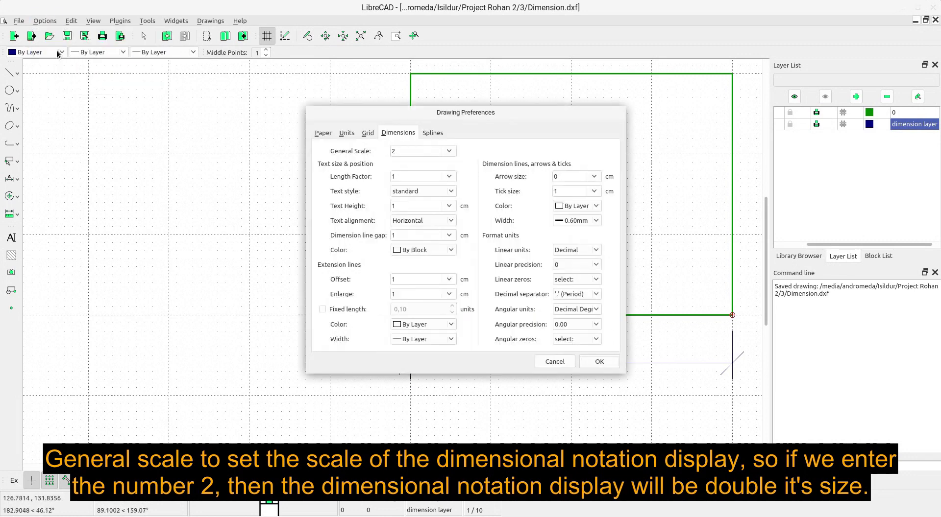
left_click_drag(351, 112, 98, 111)
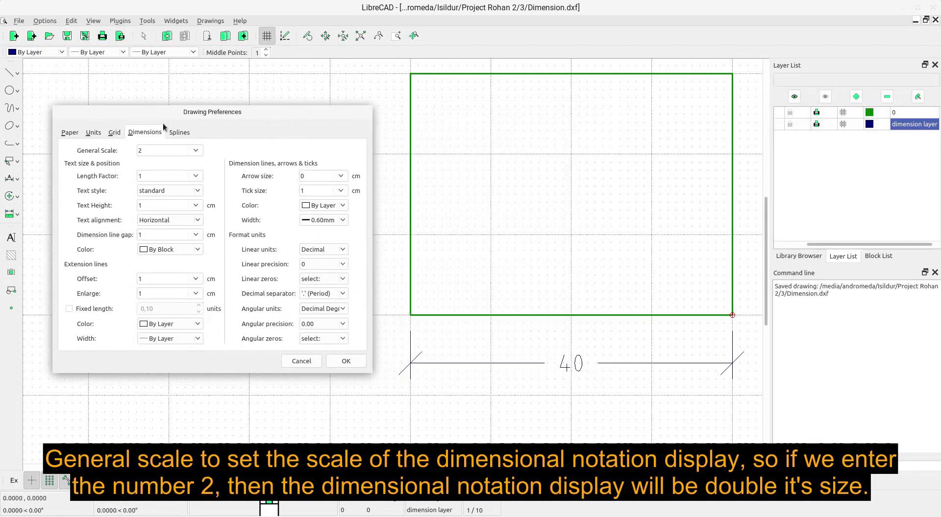
left_click_drag(147, 152, 134, 151)
type("1")
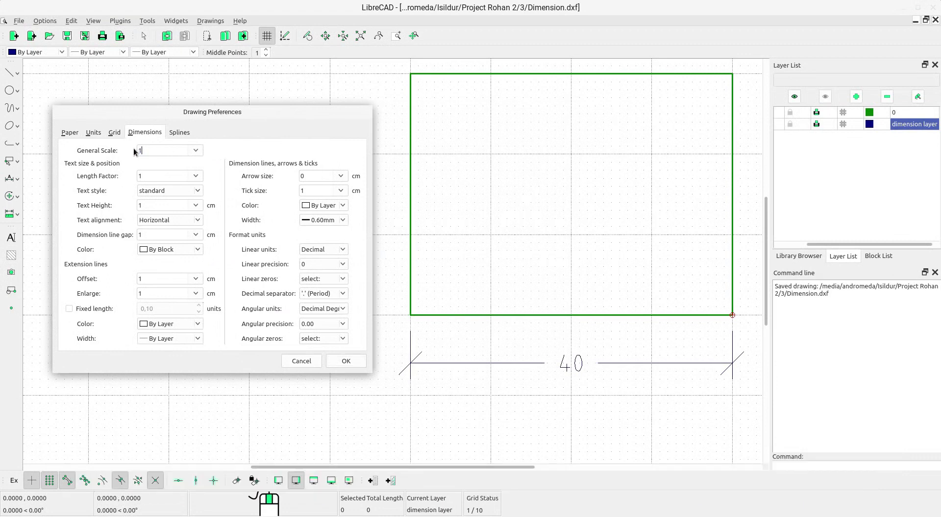
left_click(336, 362)
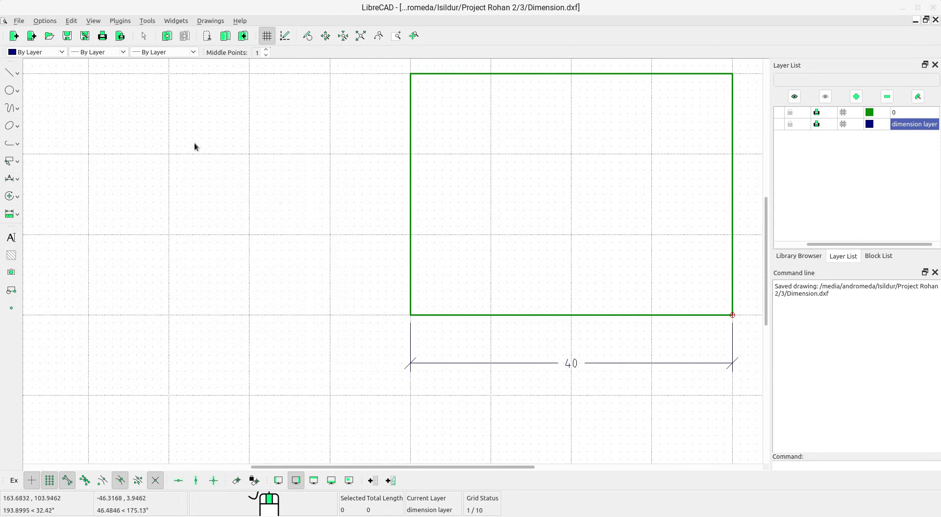
Step: Enter a dimension Length Factor of 10 so the 40 dimension reads 400
left_click(45, 20)
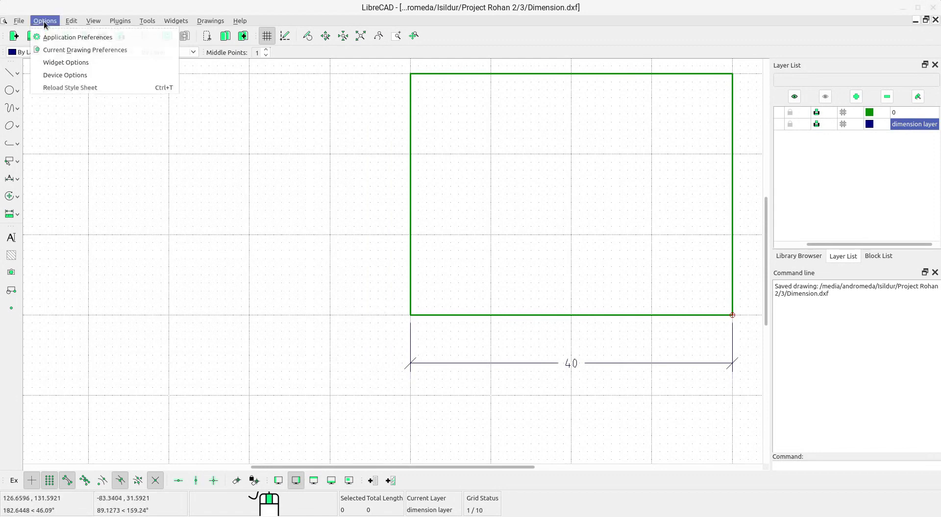
left_click(55, 50)
left_click_drag(446, 107, 208, 82)
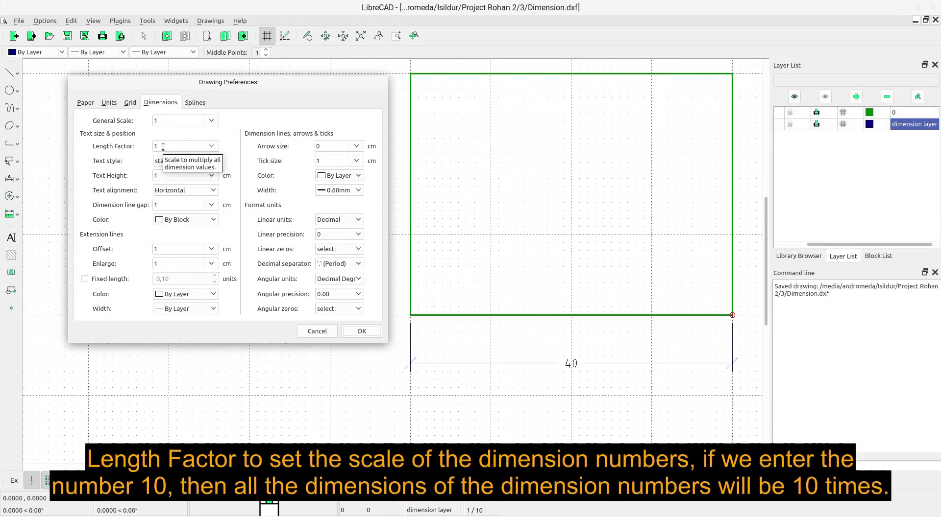
left_click(167, 146)
type("0")
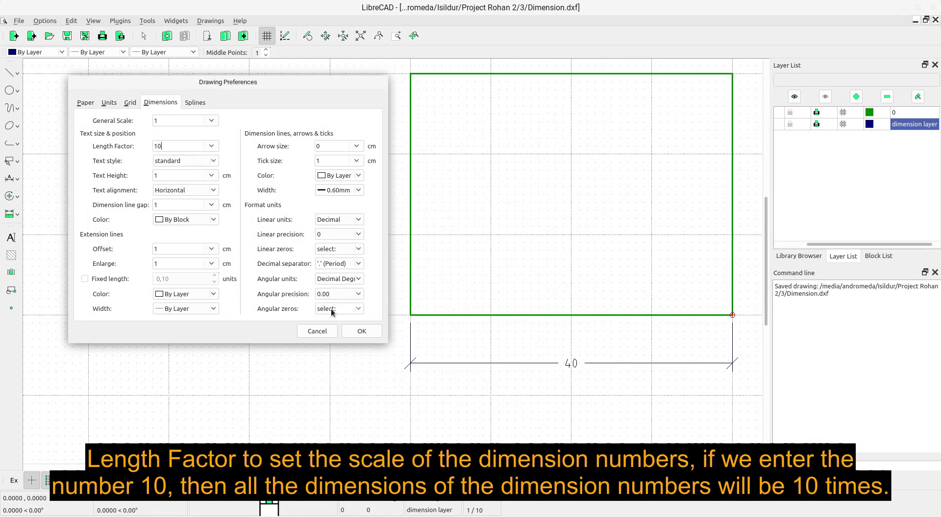
left_click(361, 332)
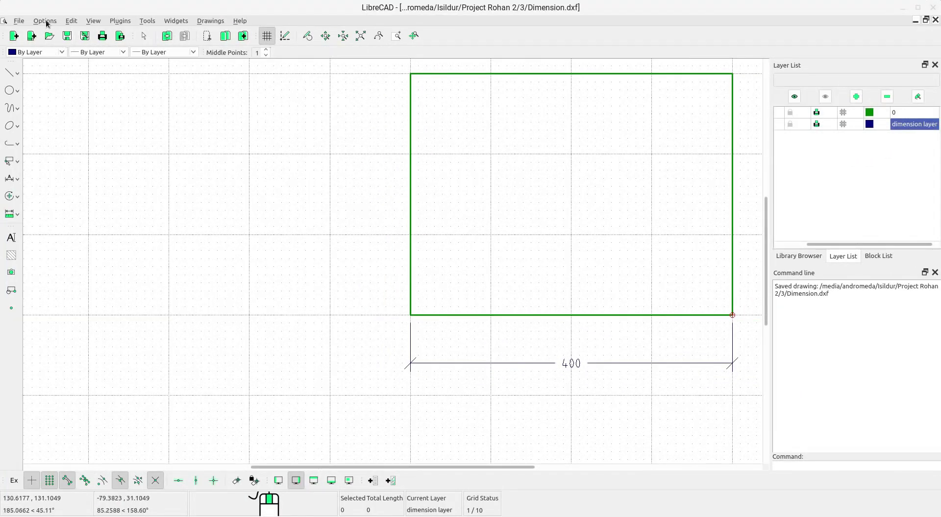
left_click(45, 20)
Step: Change the Length Factor to 1 so the bottom dimension shows 40 again
left_click(61, 46)
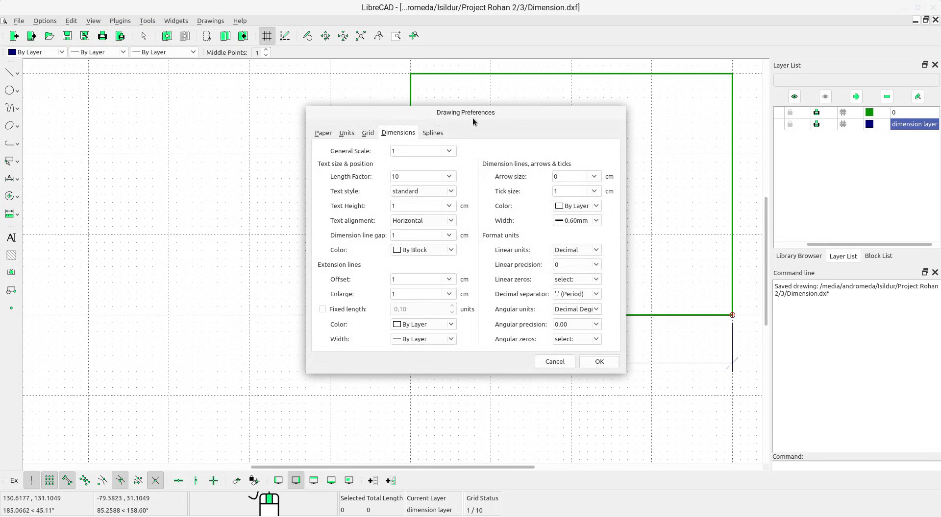
left_click_drag(474, 116, 214, 94)
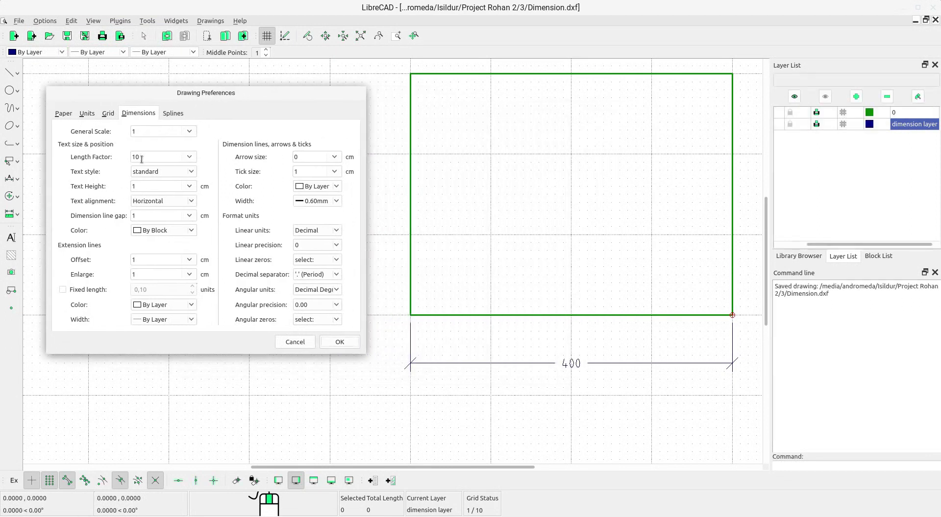
double_click(142, 158)
type("1")
left_click(339, 342)
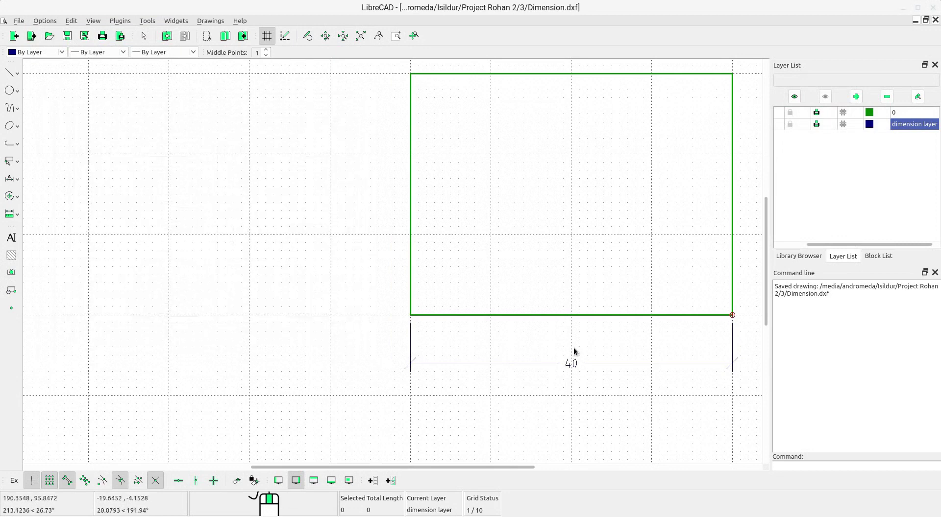
left_click(45, 20)
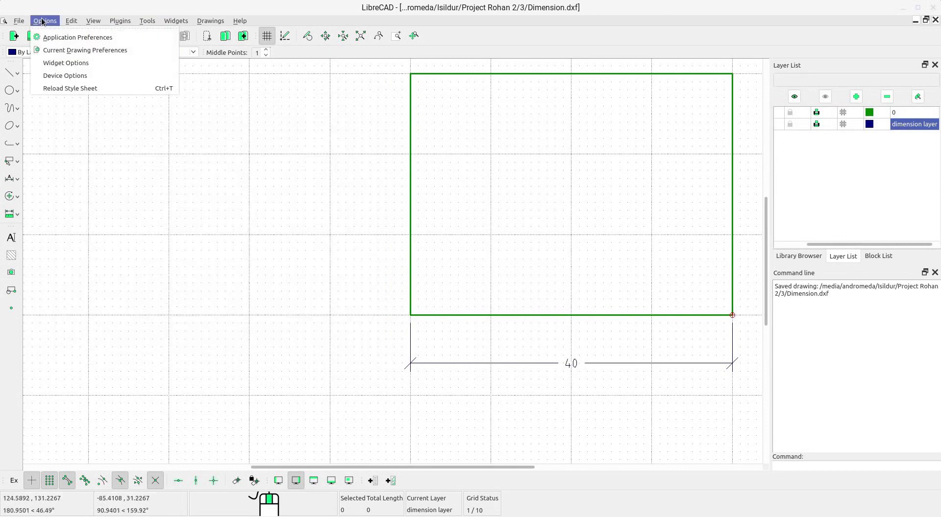
left_click(61, 50)
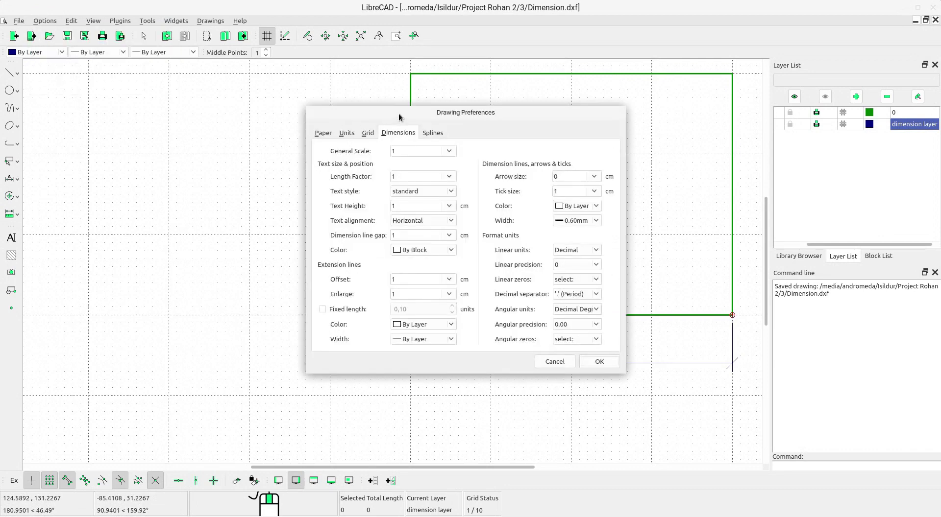
left_click_drag(399, 117, 144, 90)
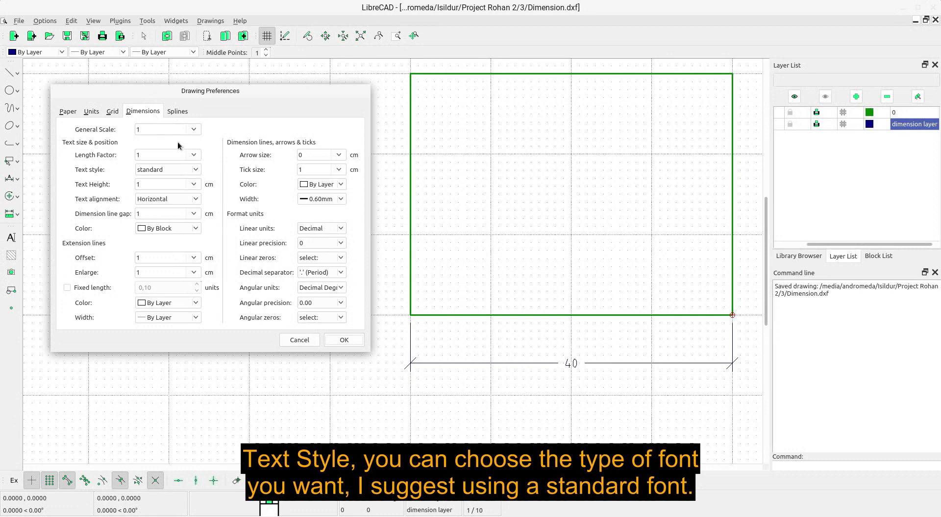
left_click(194, 171)
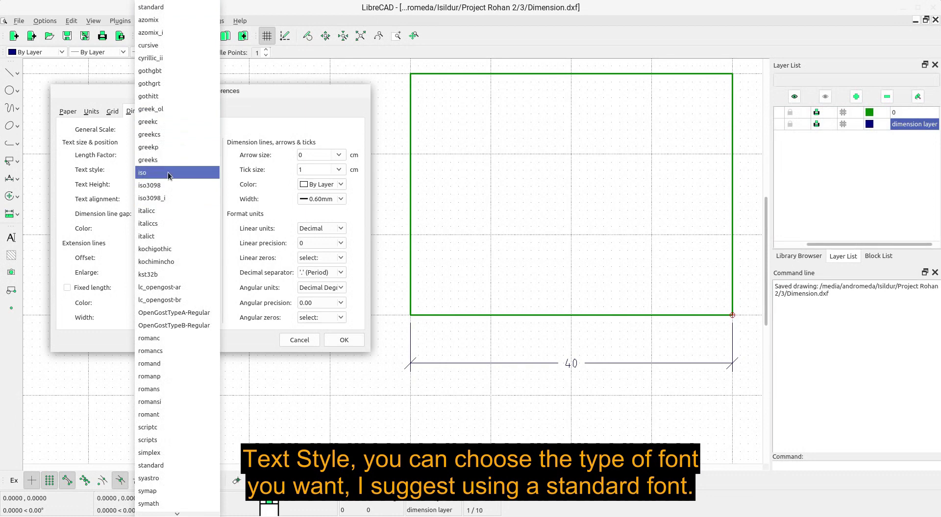
scroll(167, 254, "down", 1)
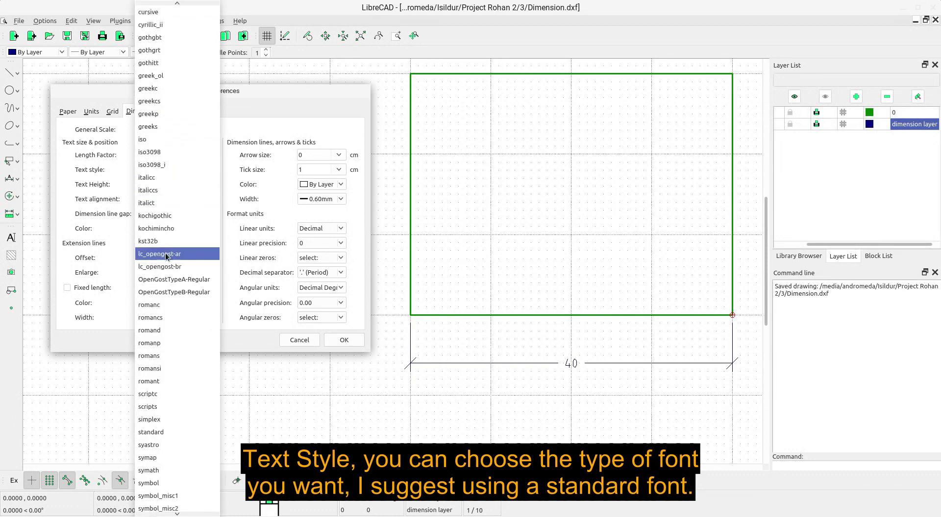
left_click(156, 433)
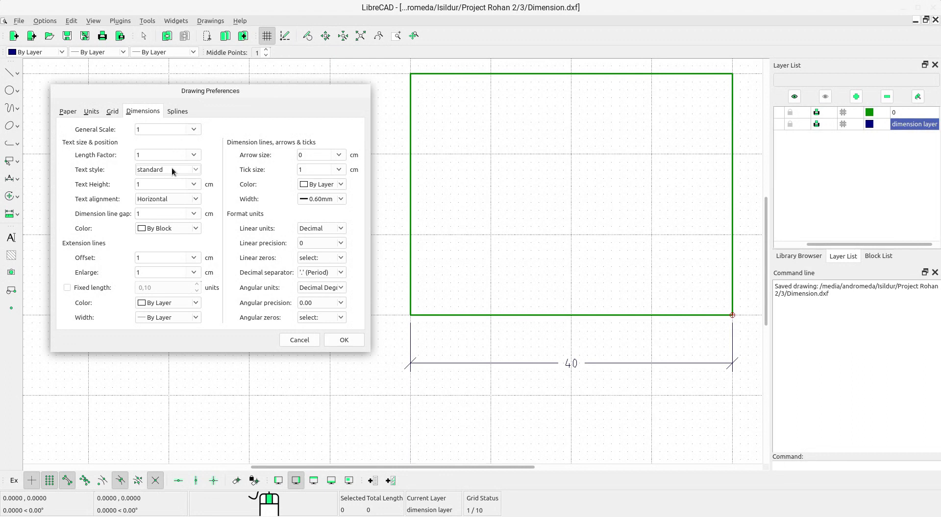
left_click(171, 201)
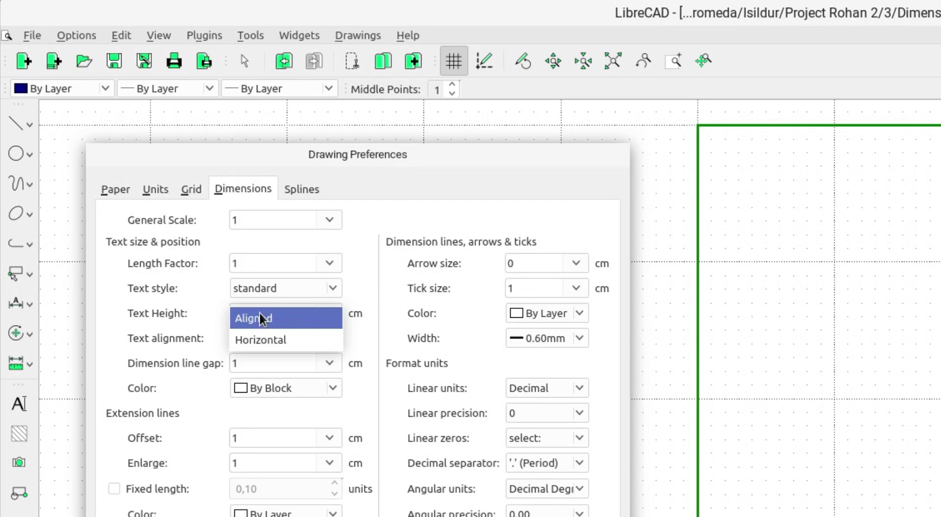
left_click(269, 343)
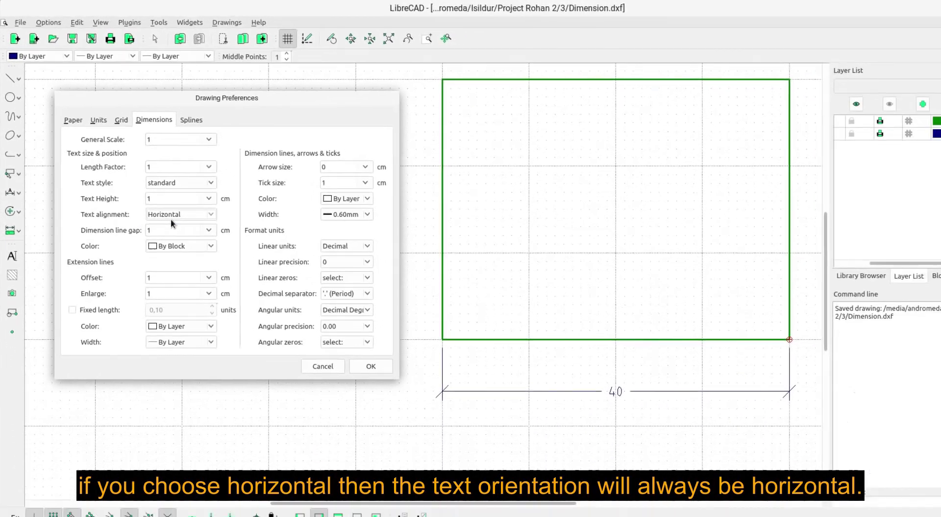
left_click(344, 340)
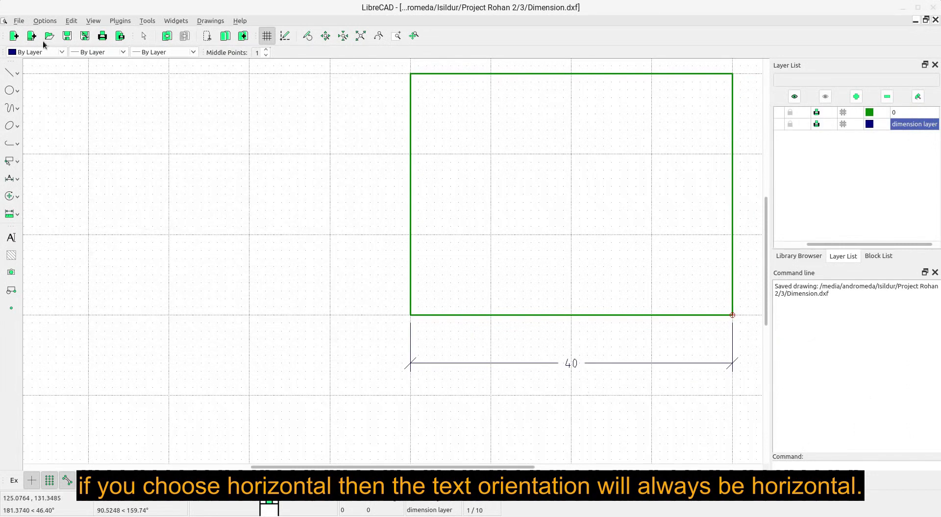
left_click(44, 21)
left_click(54, 51)
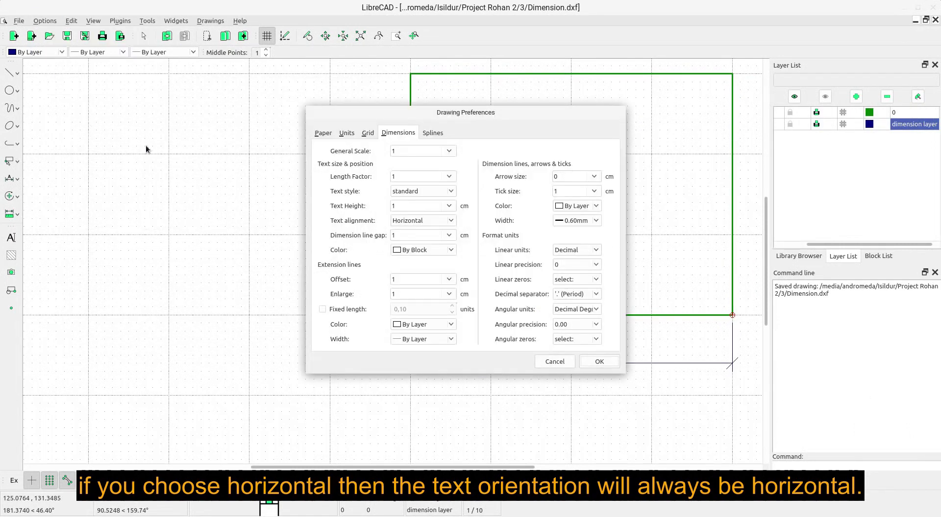
left_click_drag(369, 116, 133, 109)
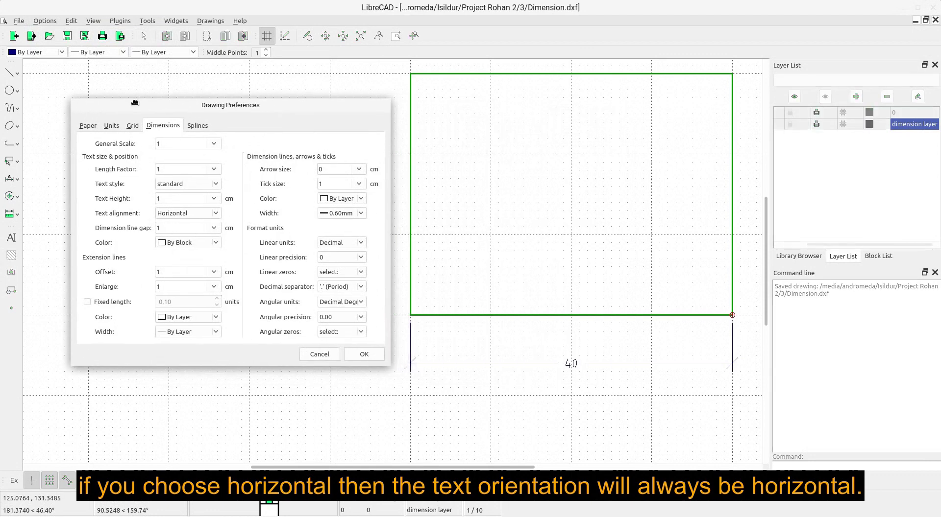
left_click(215, 215)
left_click(190, 205)
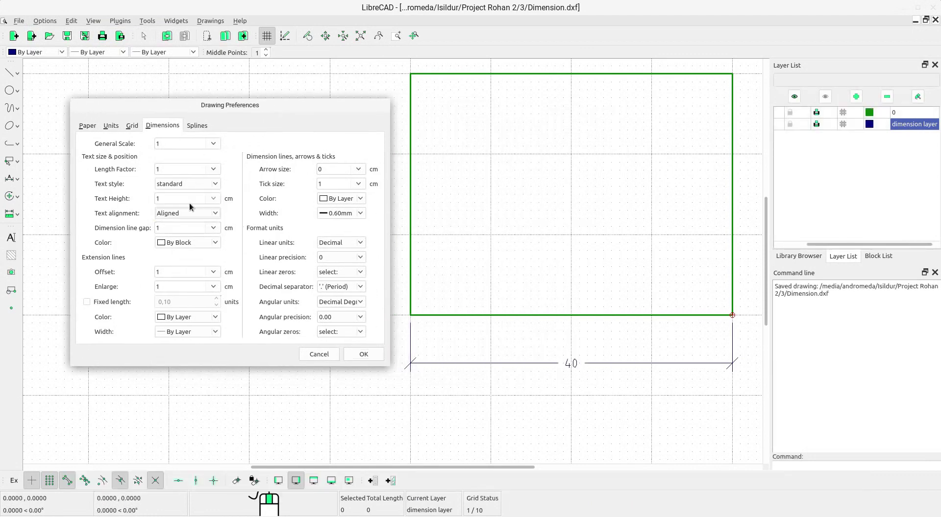
left_click(363, 355)
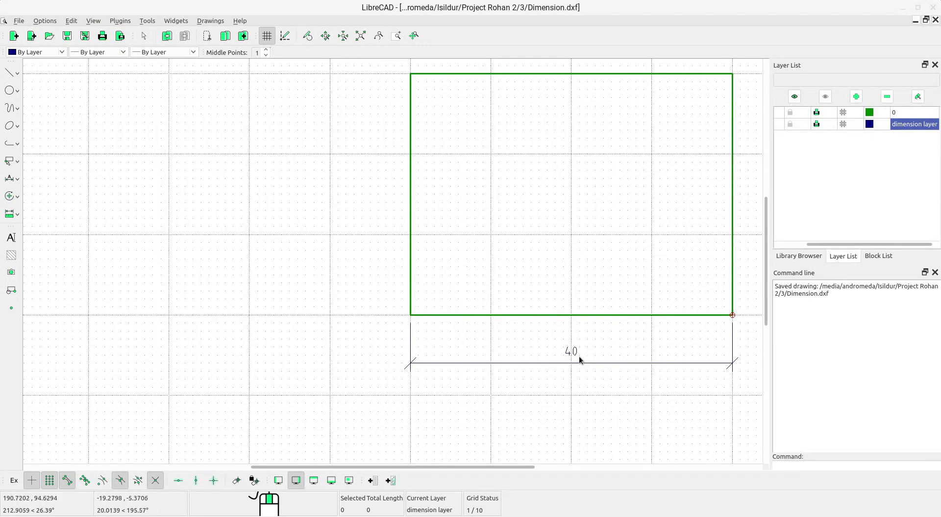
left_click(49, 21)
left_click(66, 50)
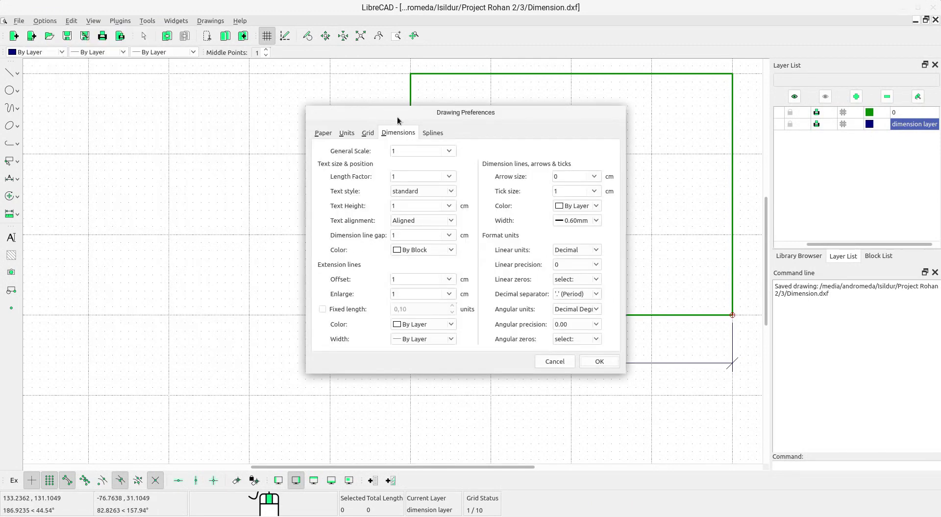
left_click_drag(397, 117, 144, 108)
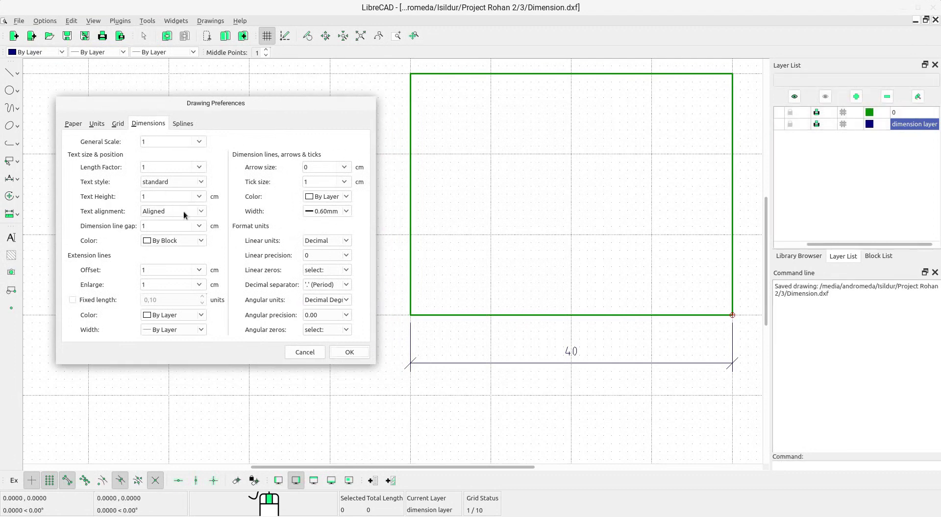
left_click(199, 213)
left_click(173, 226)
left_click(349, 352)
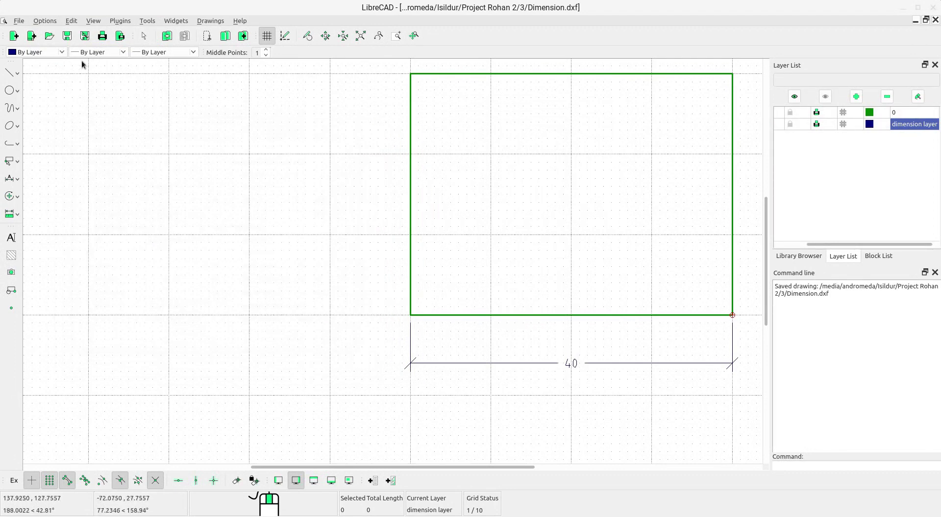
left_click(44, 21)
left_click(83, 50)
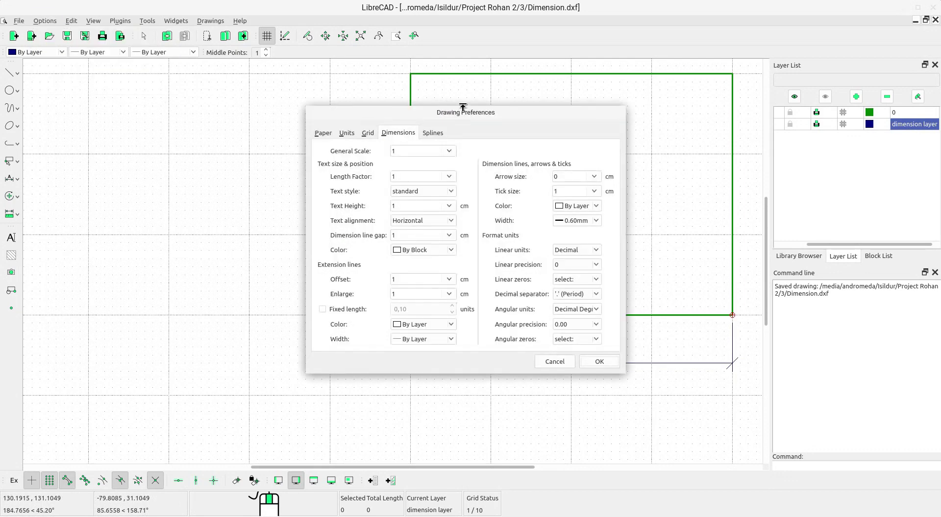
mouse_move(453, 104)
left_mouse_down()
mouse_move(402, 110)
mouse_move(220, 82)
left_mouse_up()
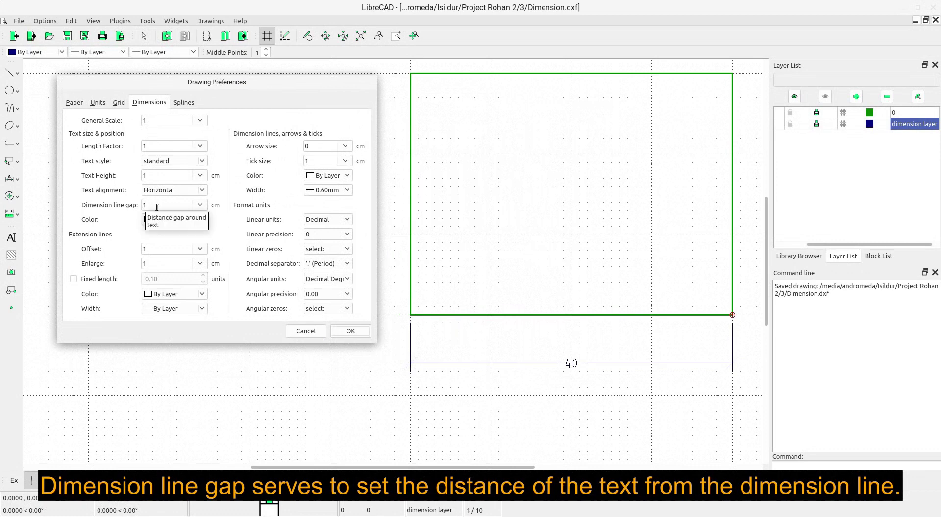
left_click(155, 205)
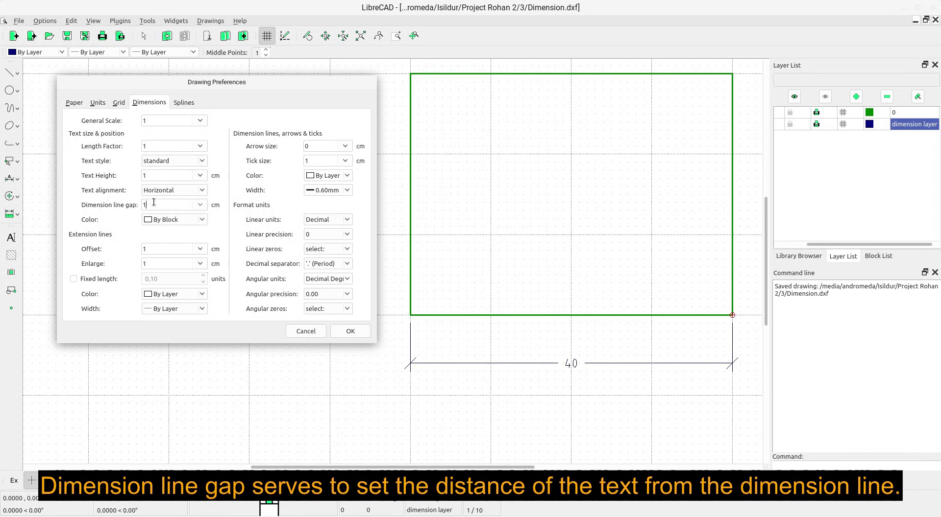
type("0")
left_click(347, 336)
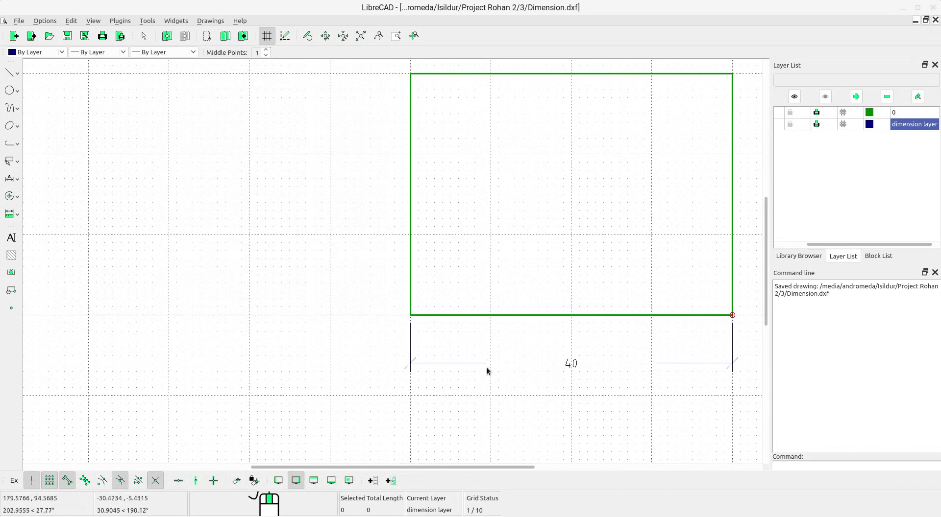
left_click(44, 21)
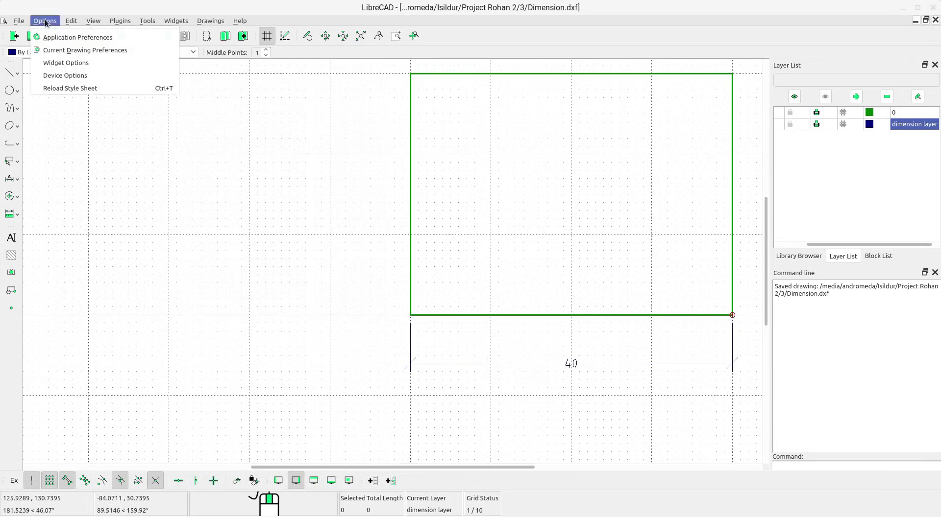
left_click(59, 50)
left_click_drag(396, 112, 102, 93)
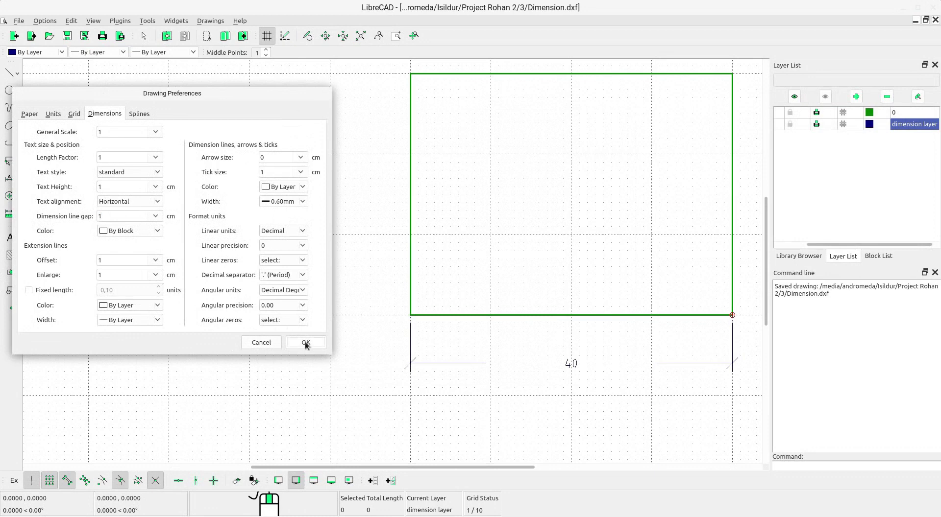
left_click(305, 342)
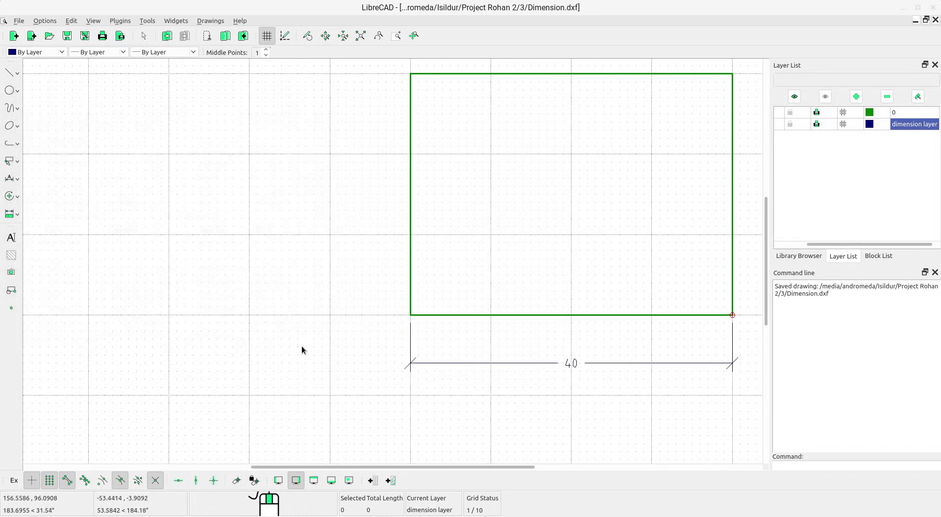
Step: Try Red as the dimension text colour in Current Drawing Preferences
left_click(45, 21)
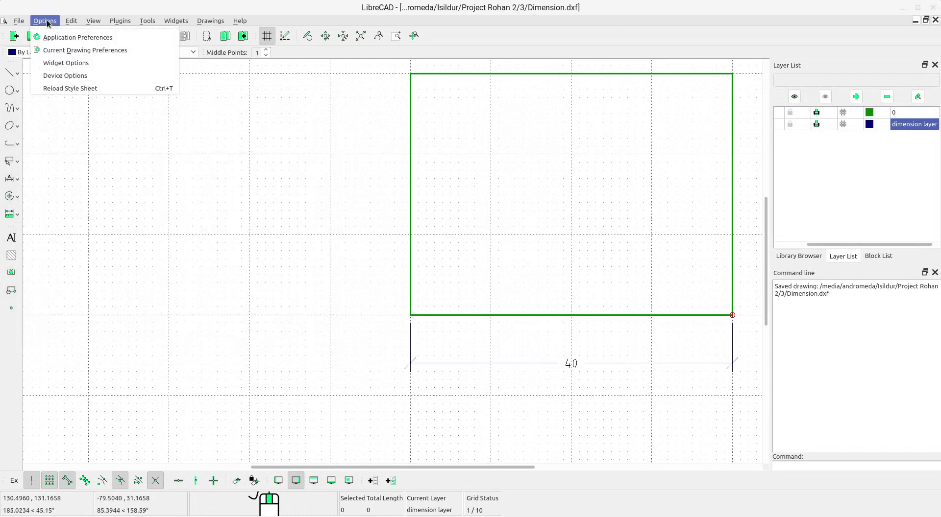
left_click(62, 48)
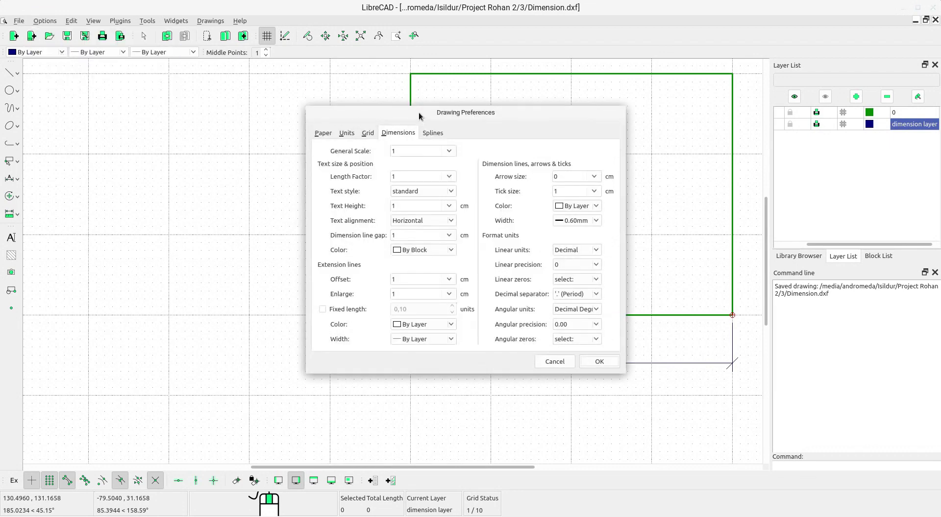
left_click_drag(419, 116, 166, 117)
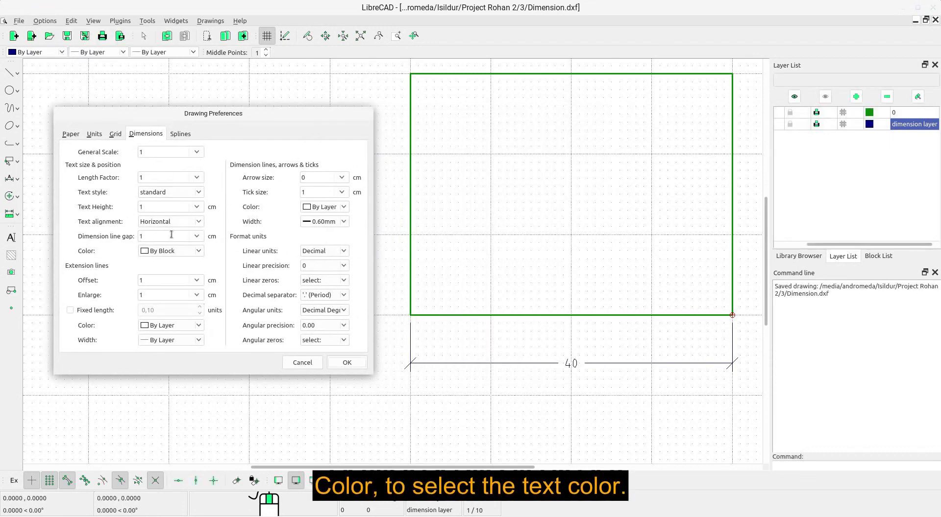
left_click(198, 252)
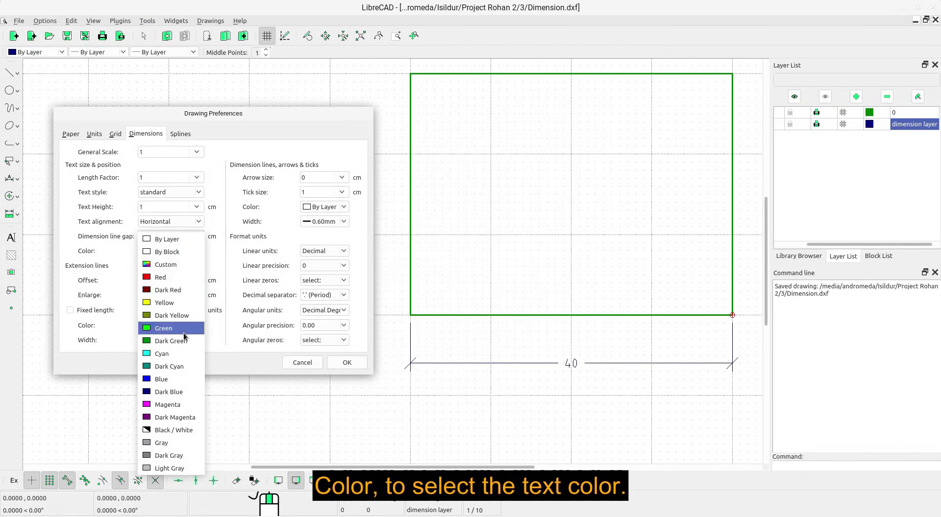
left_click(165, 278)
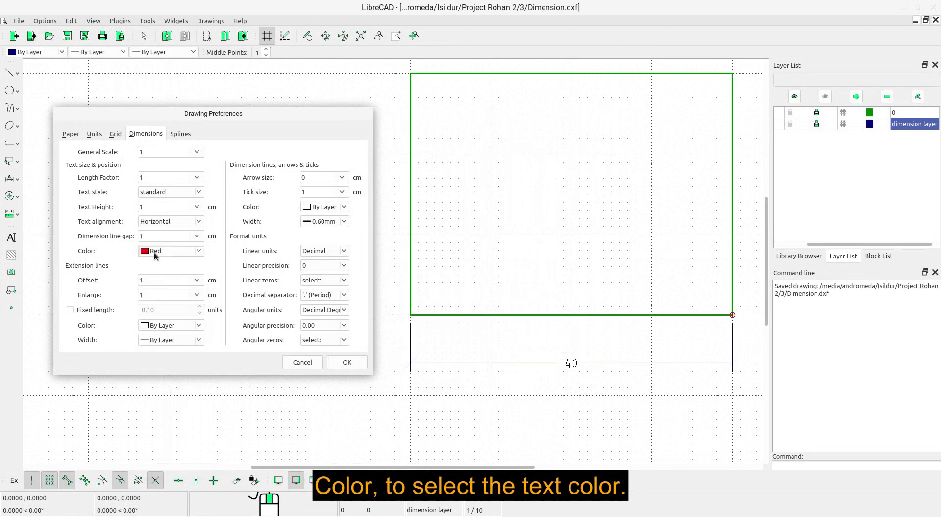
left_click(347, 363)
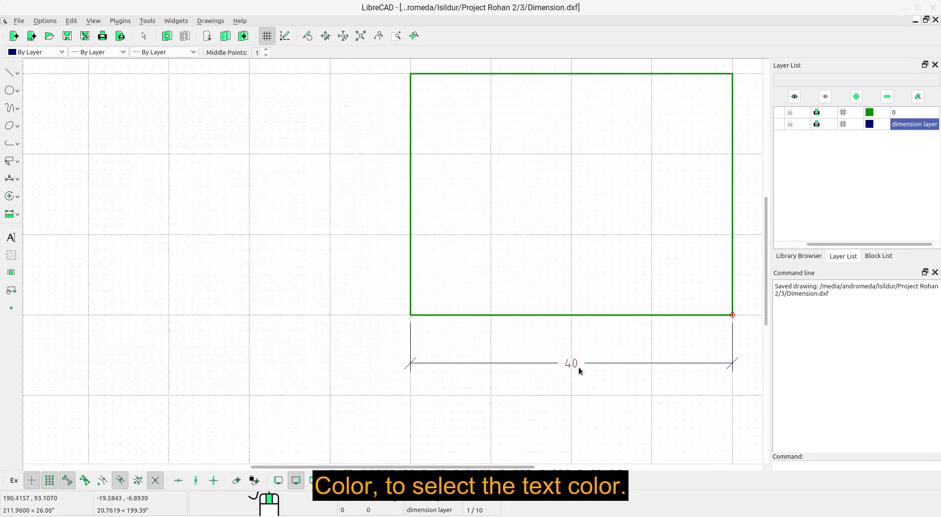
Step: Set the dimension text colour back to By Layer
left_click(45, 21)
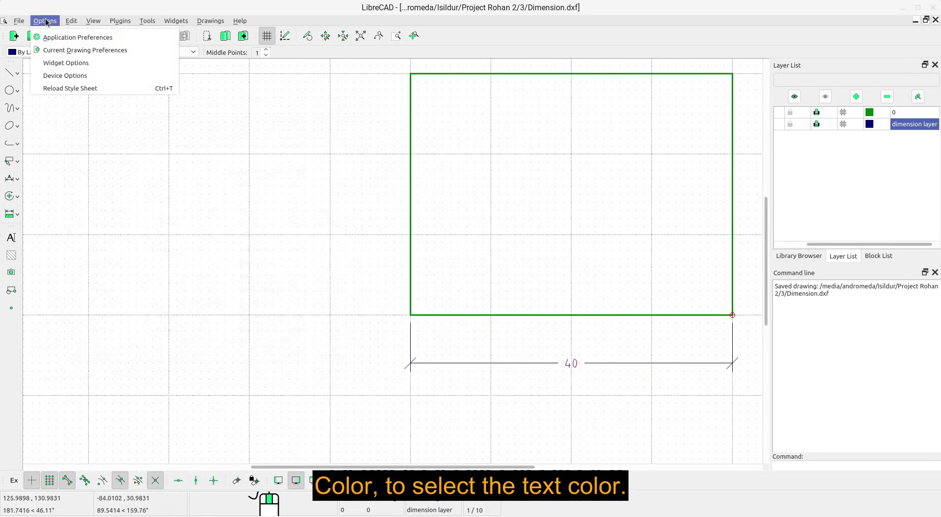
left_click(85, 50)
mouse_move(412, 116)
left_mouse_down()
mouse_move(289, 114)
mouse_move(167, 93)
left_mouse_up()
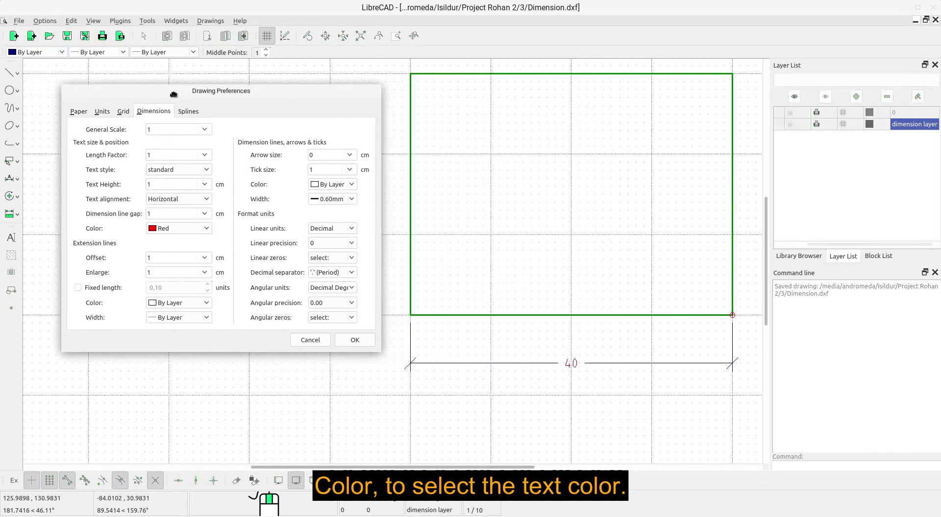
left_click(207, 233)
left_click(182, 195)
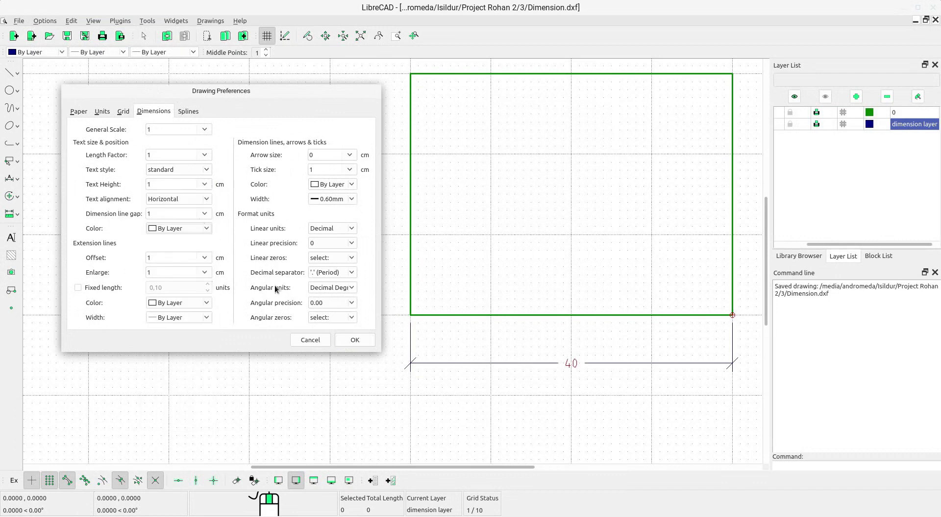
left_click(355, 341)
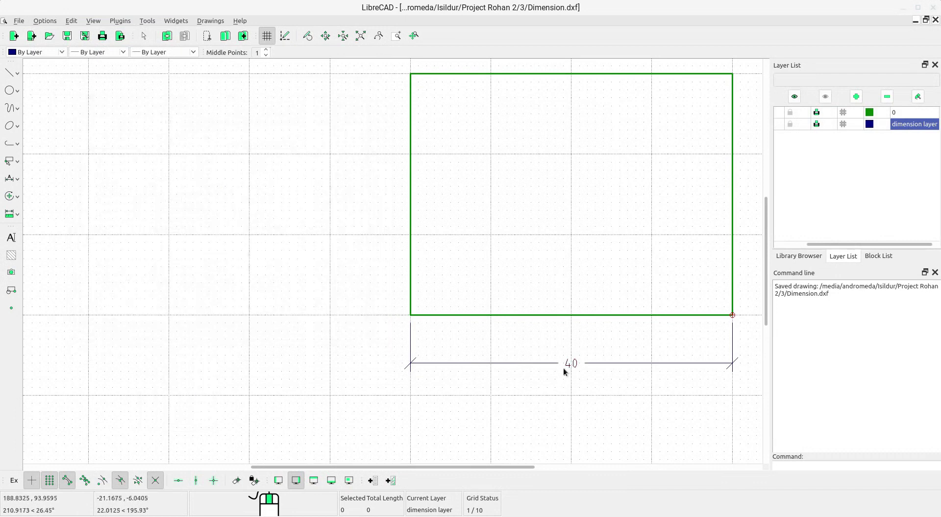
left_click(48, 22)
left_click(59, 49)
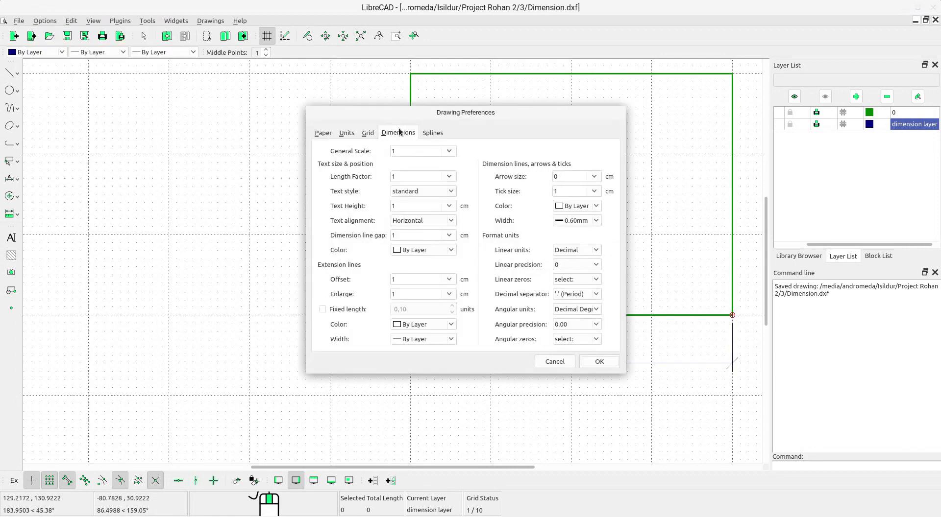
left_click_drag(419, 119, 175, 112)
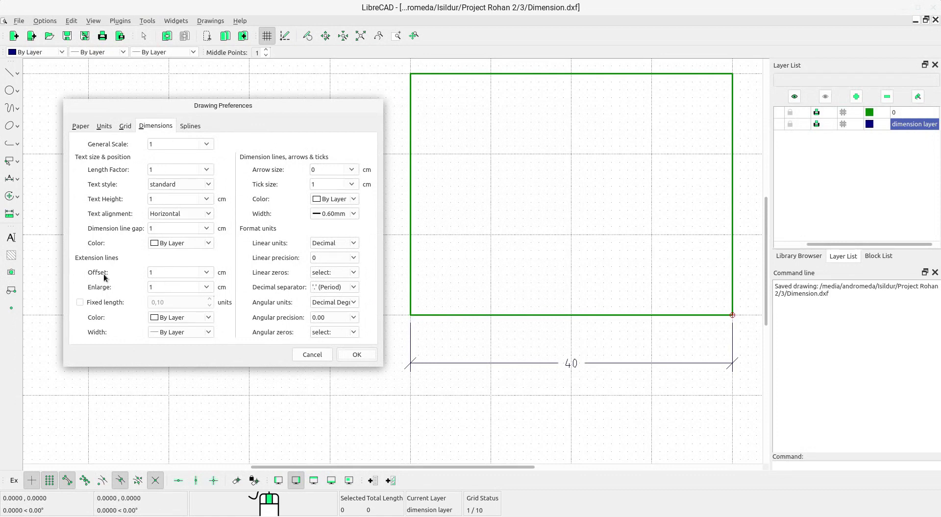
left_click(160, 273)
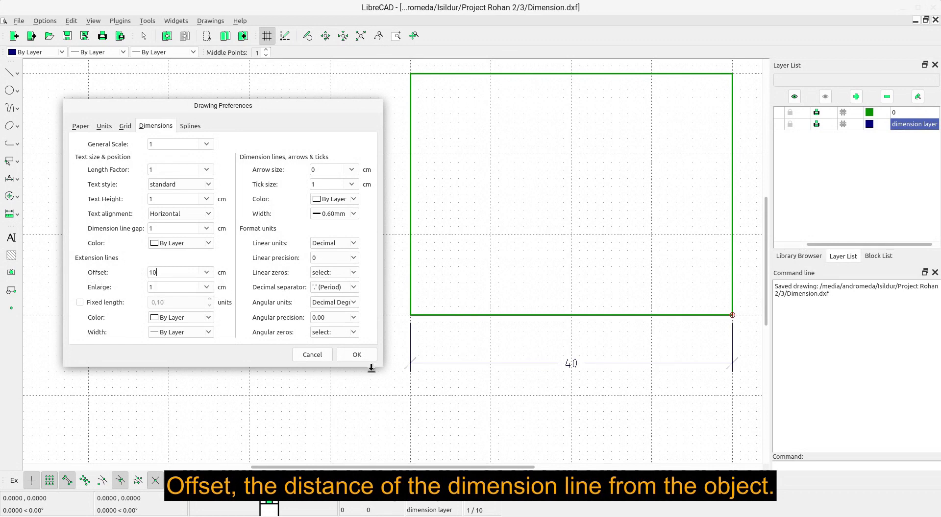
left_click(357, 355)
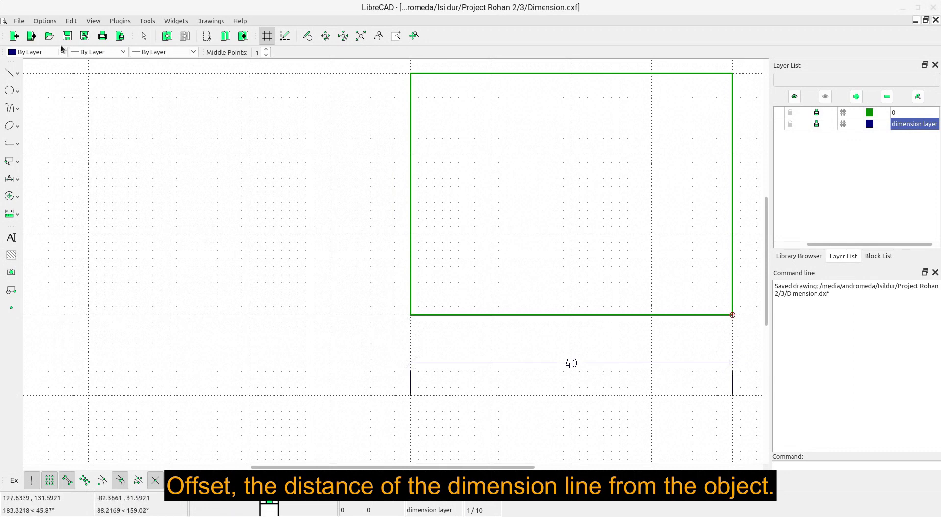
left_click(45, 22)
left_click(59, 49)
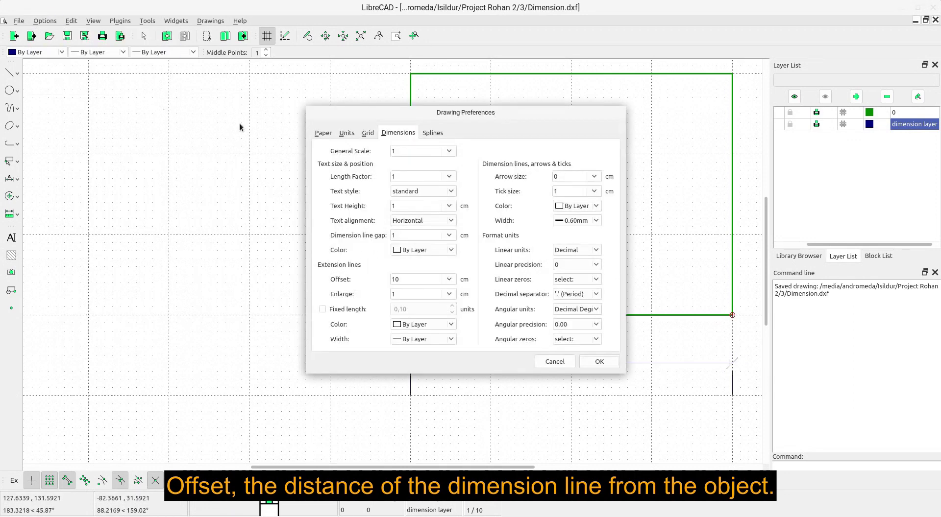
left_click_drag(397, 117, 156, 112)
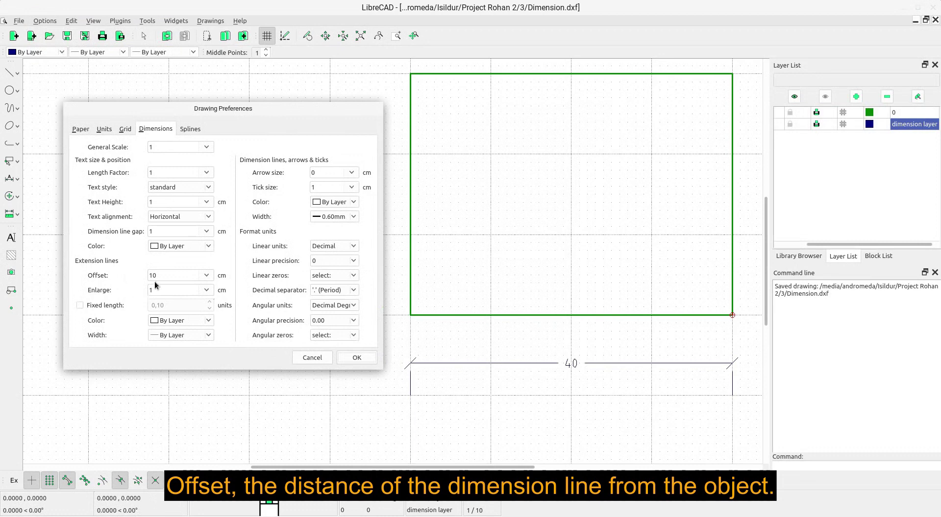
double_click(147, 273)
left_click(358, 358)
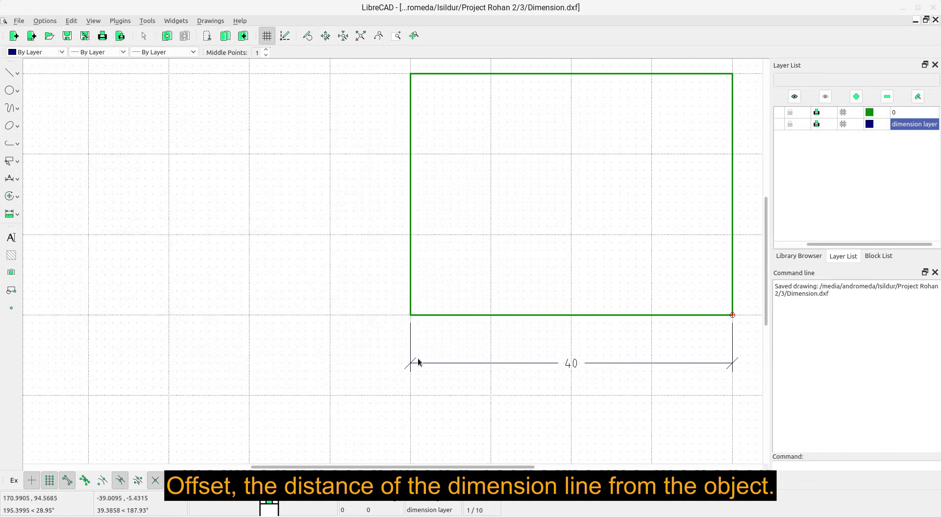
left_click(44, 21)
left_click(221, 79)
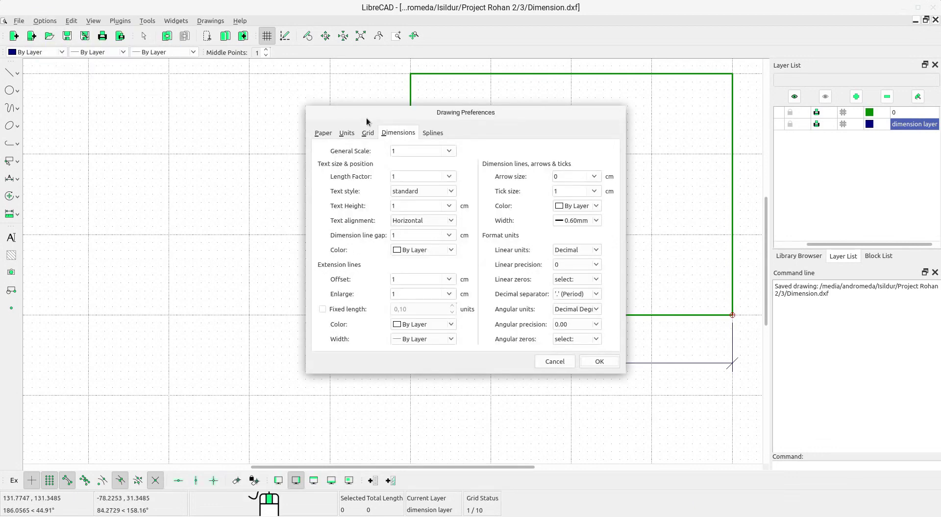
left_click_drag(394, 114, 161, 93)
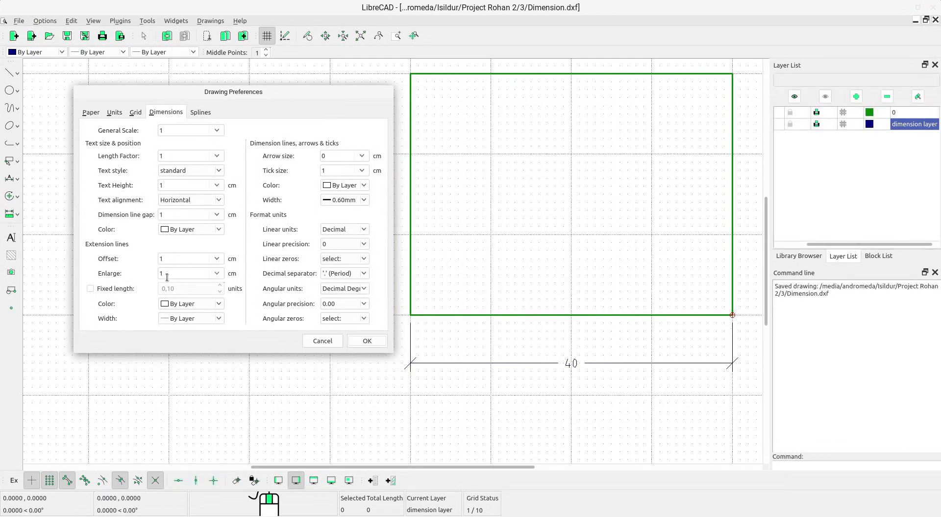
mouse_move(187, 273)
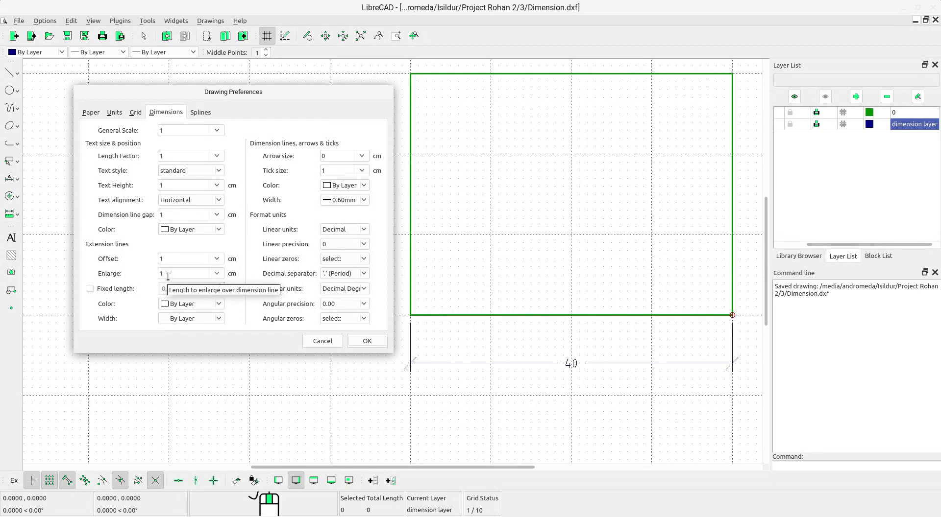
left_click_drag(167, 276, 146, 267)
type("5")
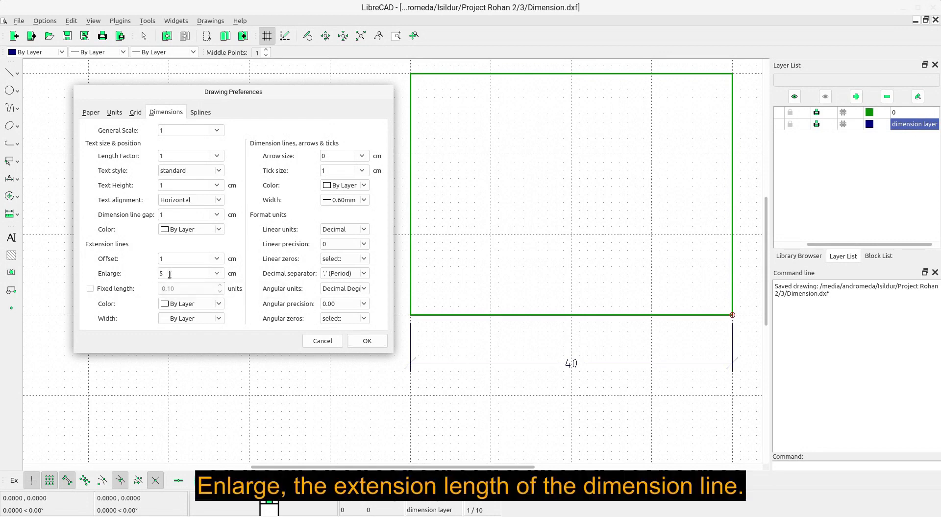
left_click(369, 341)
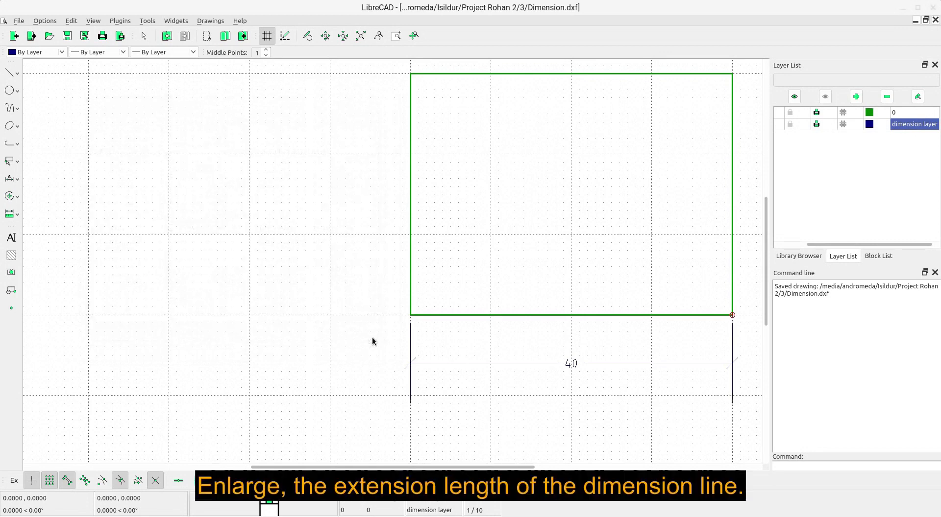
left_click(416, 369)
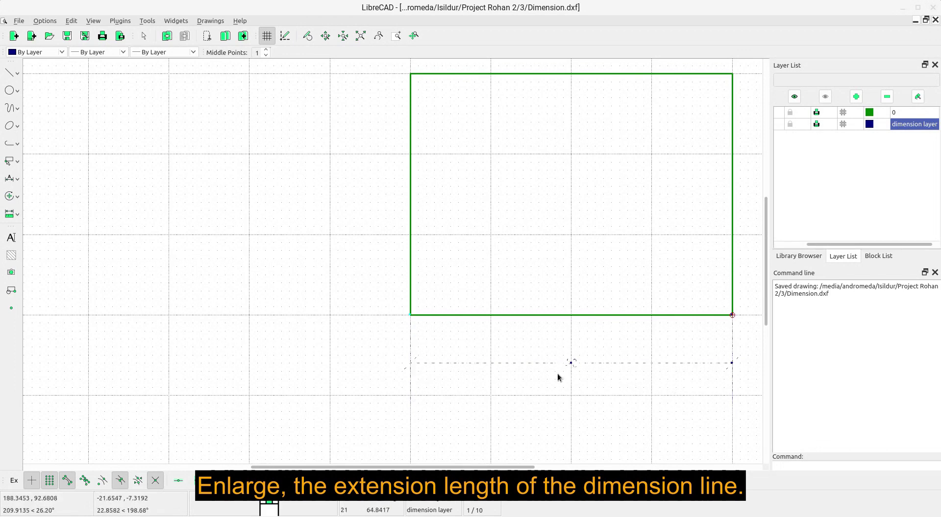
left_click(575, 375)
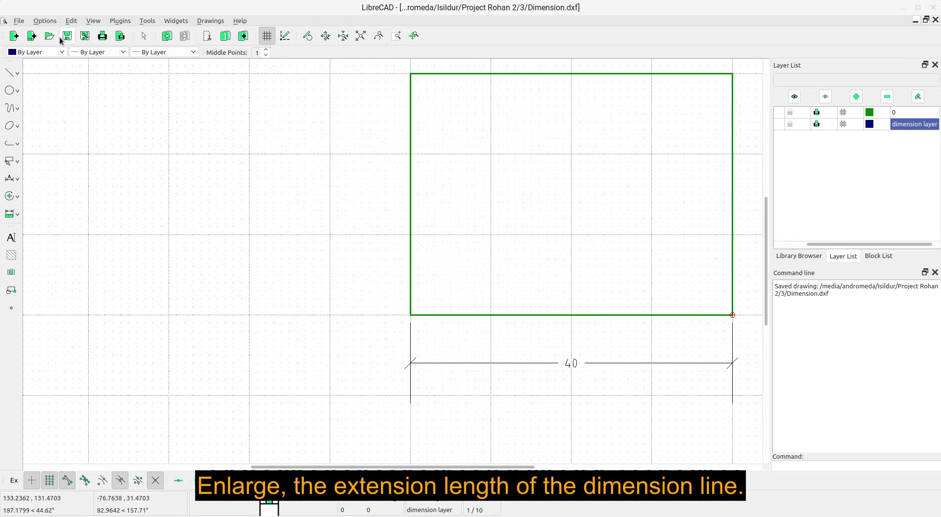
left_click(46, 21)
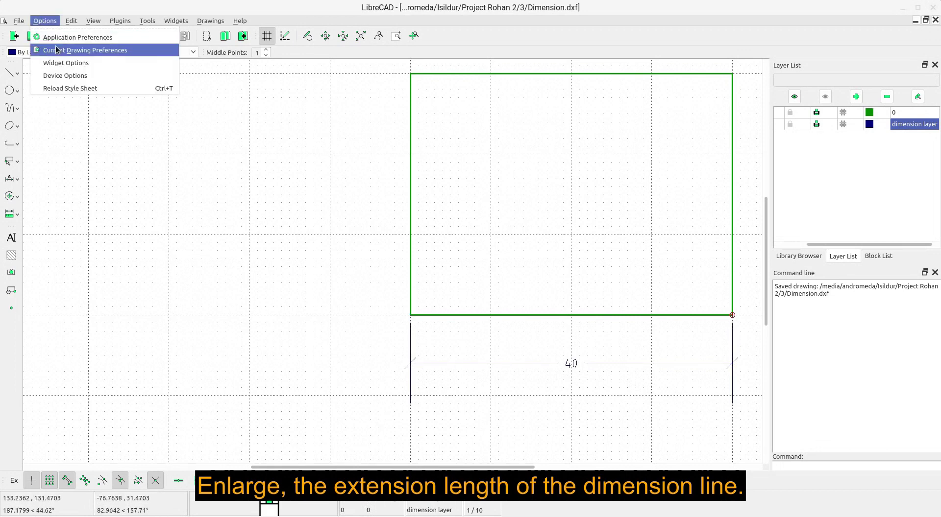
left_click(73, 50)
left_click_drag(418, 118, 172, 109)
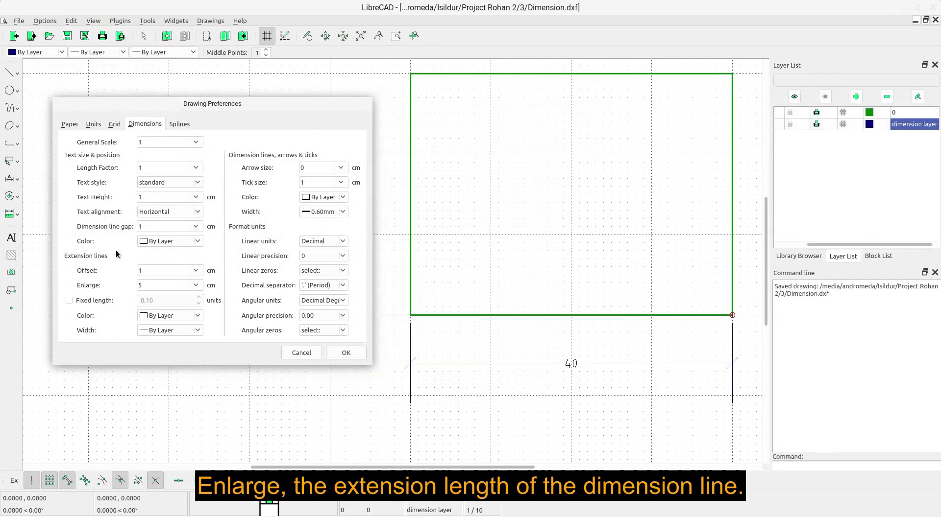
double_click(144, 282)
left_click(338, 351)
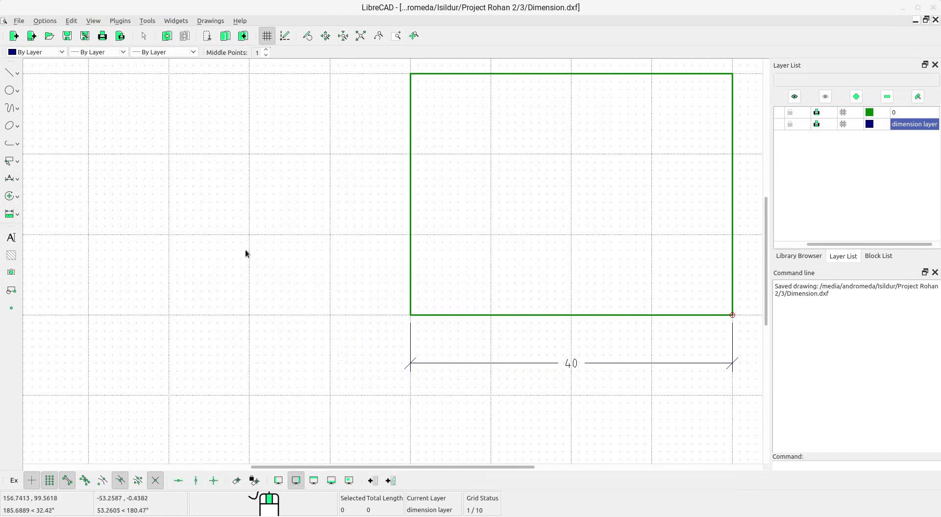
left_click(41, 22)
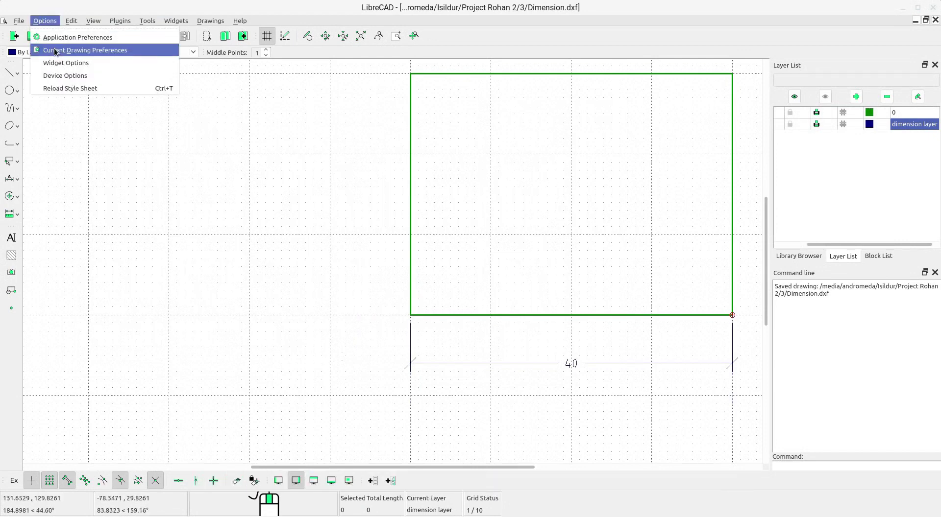
left_click(74, 50)
left_click_drag(412, 115, 168, 107)
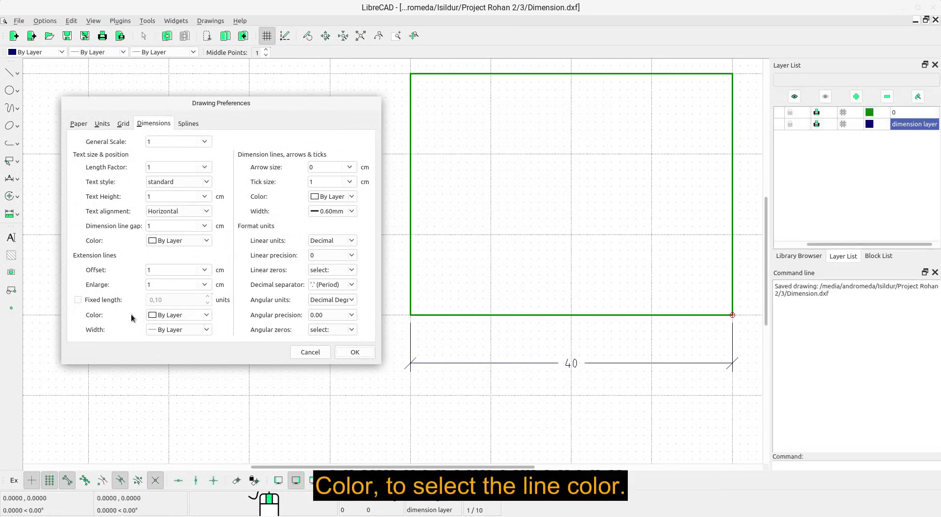
left_click(196, 315)
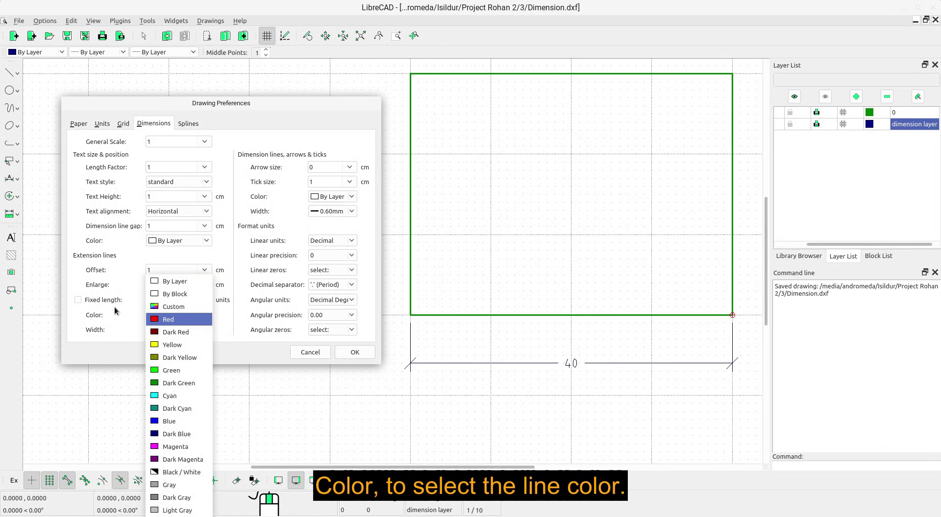
left_click(114, 307)
left_click(205, 333)
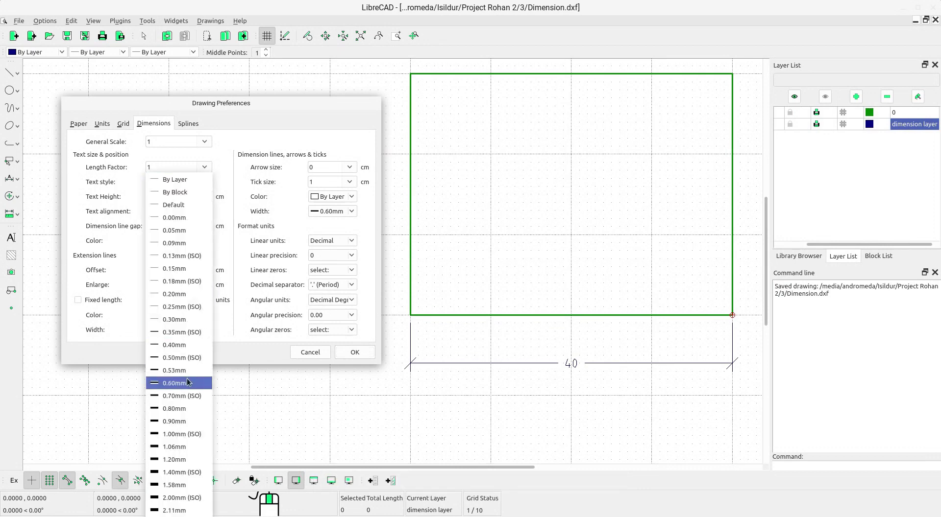
left_click(179, 498)
left_click(345, 352)
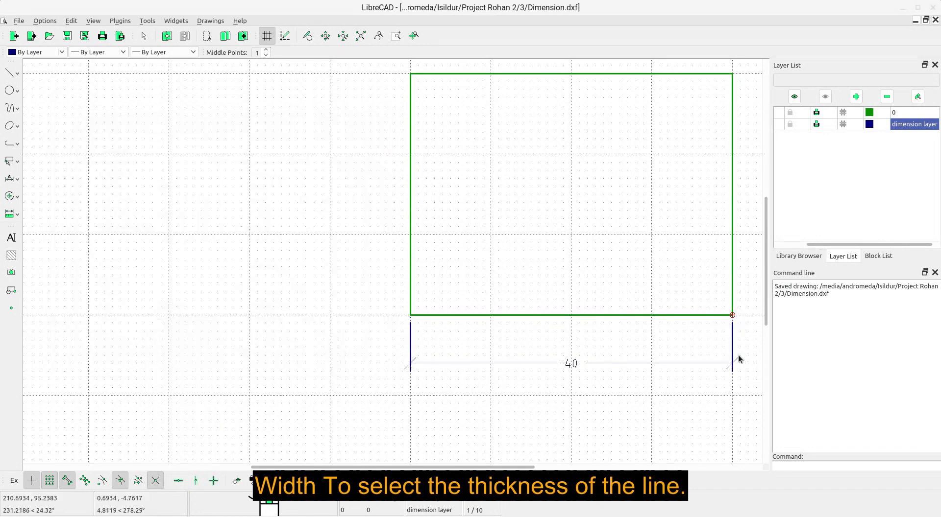
left_click(45, 22)
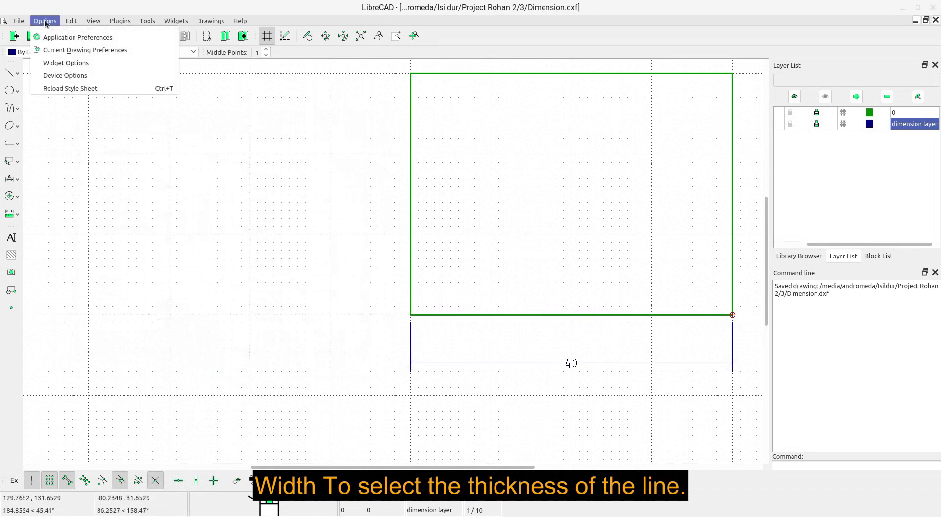
left_click(73, 50)
left_click_drag(449, 110, 176, 115)
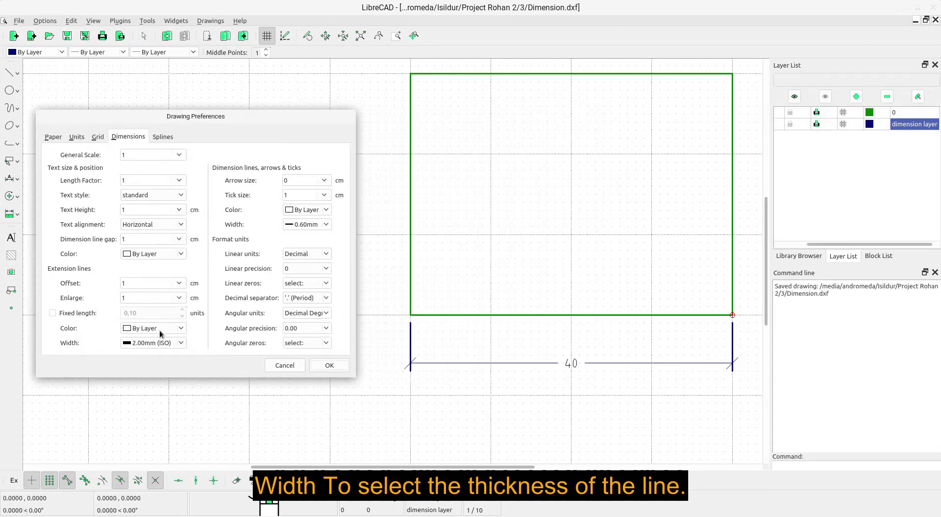
left_click(184, 345)
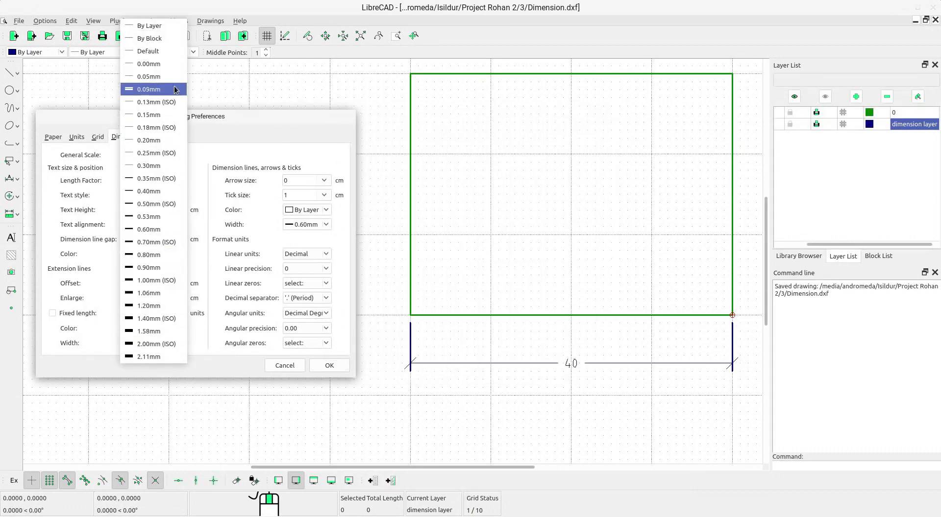
left_click(167, 30)
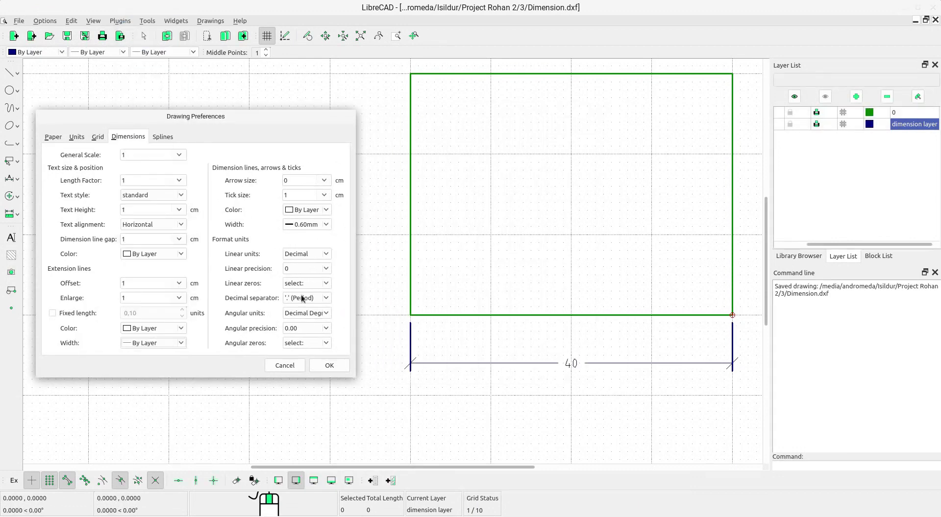
left_click(330, 365)
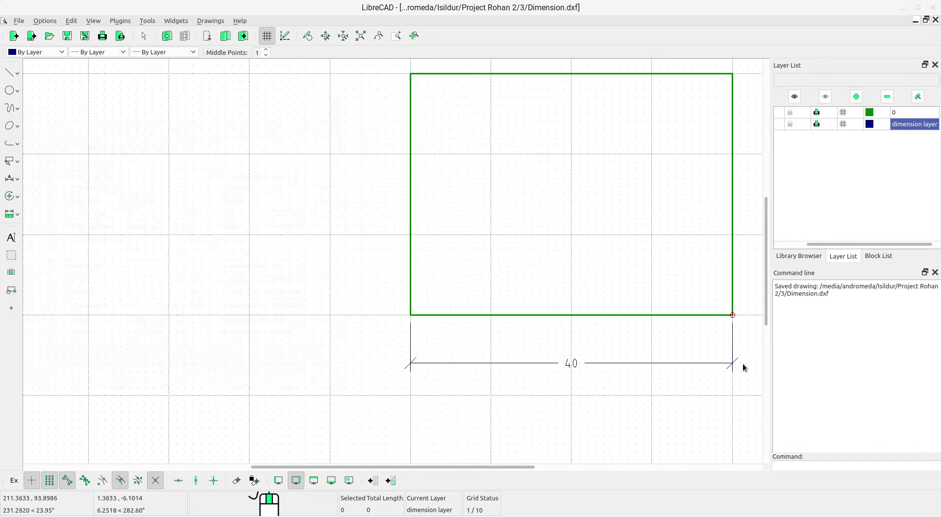
Step: Enter a dimension Tick size of 5 in Current Drawing Preferences
left_click(44, 21)
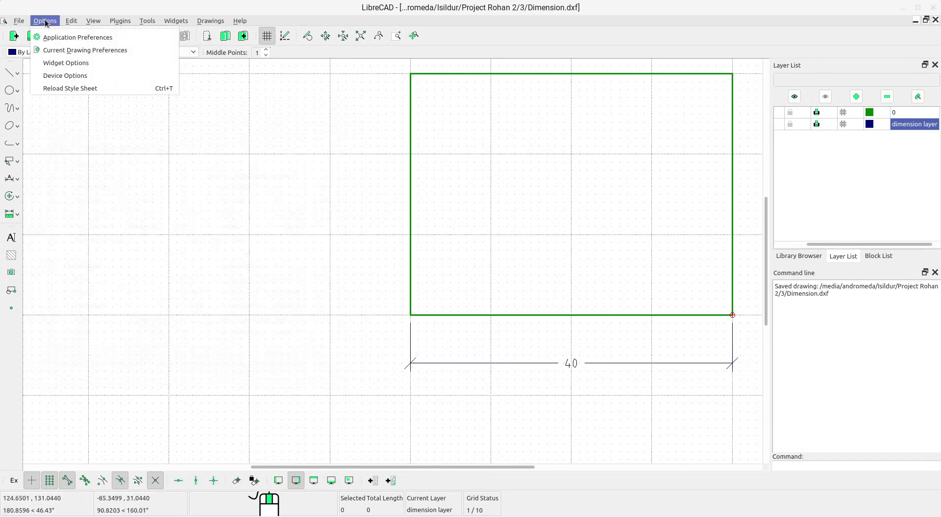
left_click(57, 51)
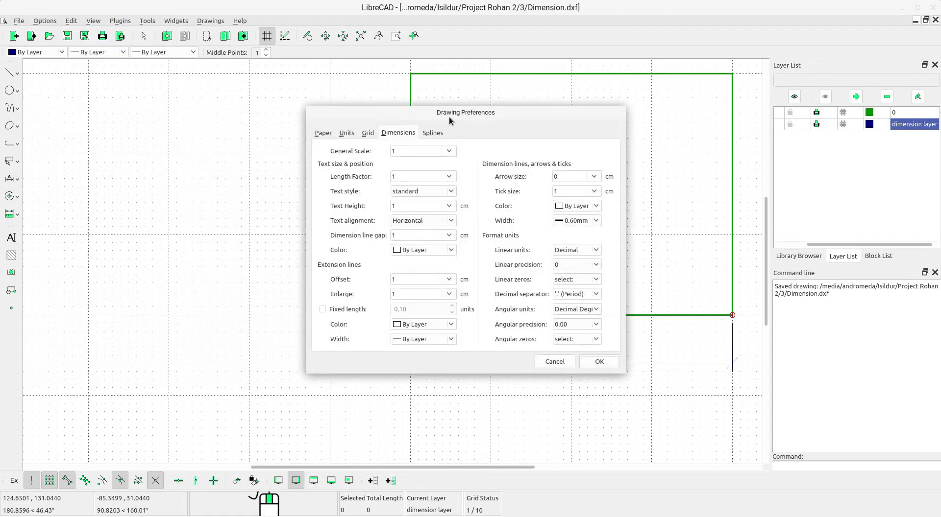
left_click_drag(449, 118, 172, 118)
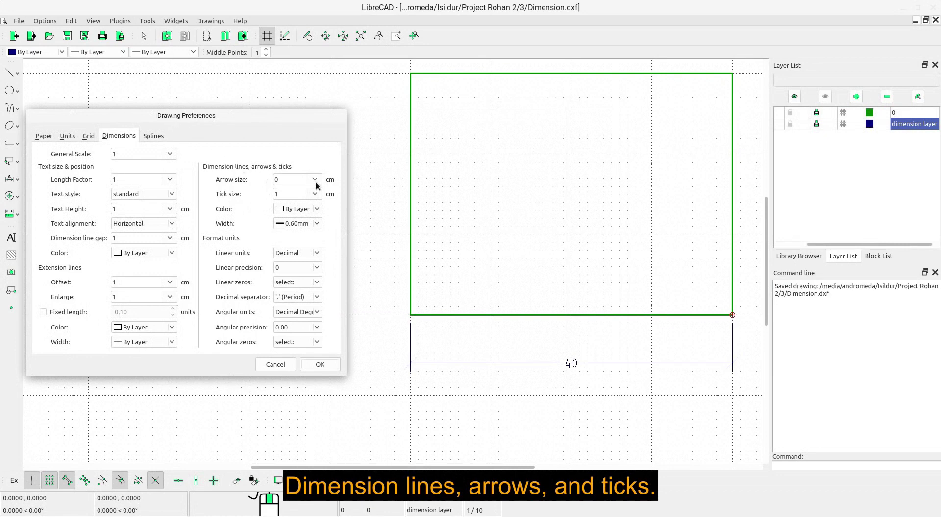
mouse_move(298, 195)
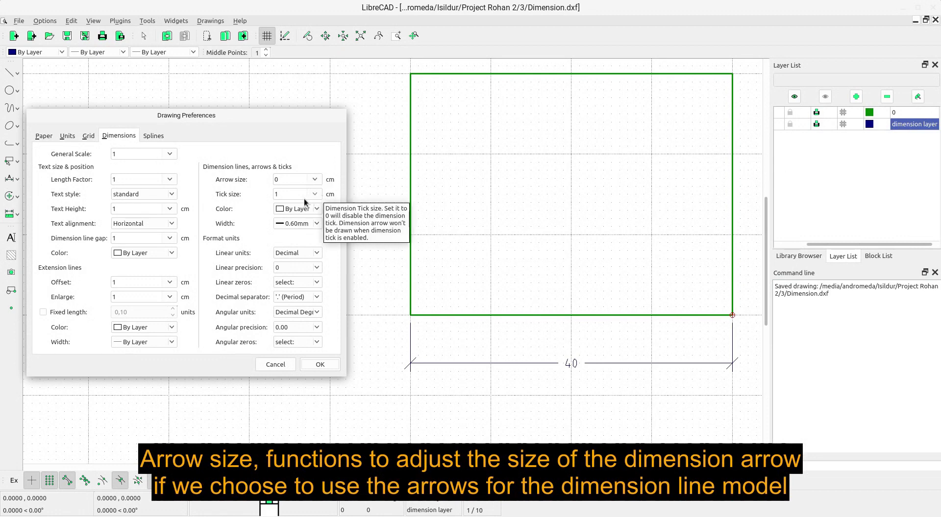
left_click(300, 193)
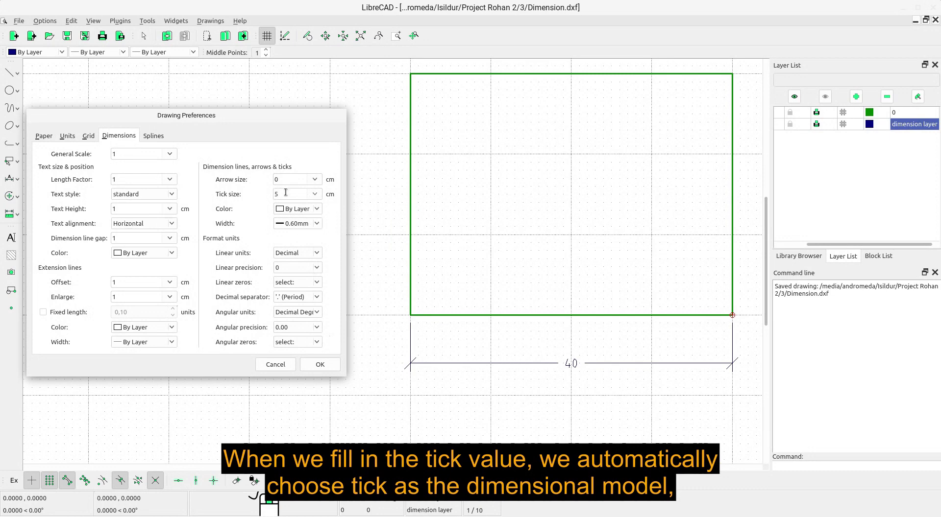
left_click(325, 365)
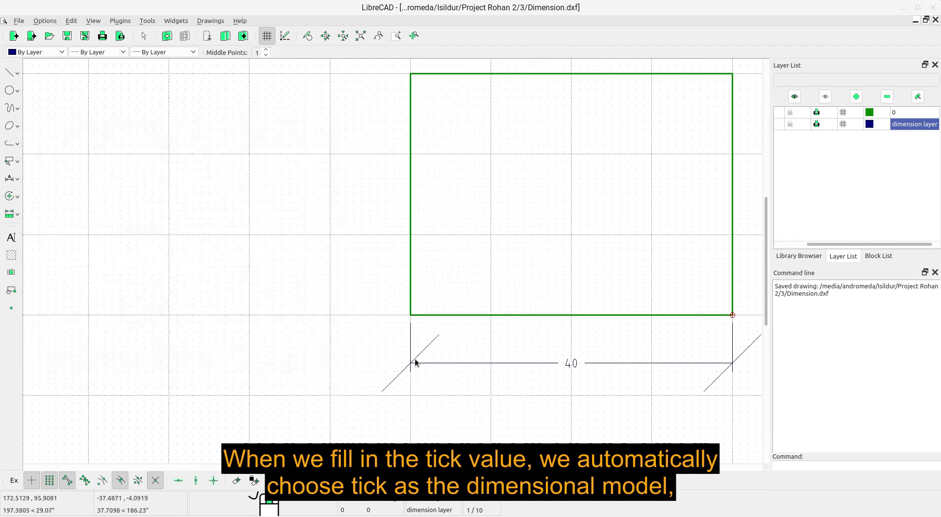
Step: Set the dimension Tick size to 0 so the 40 dimension uses arrowheads
left_click(735, 361)
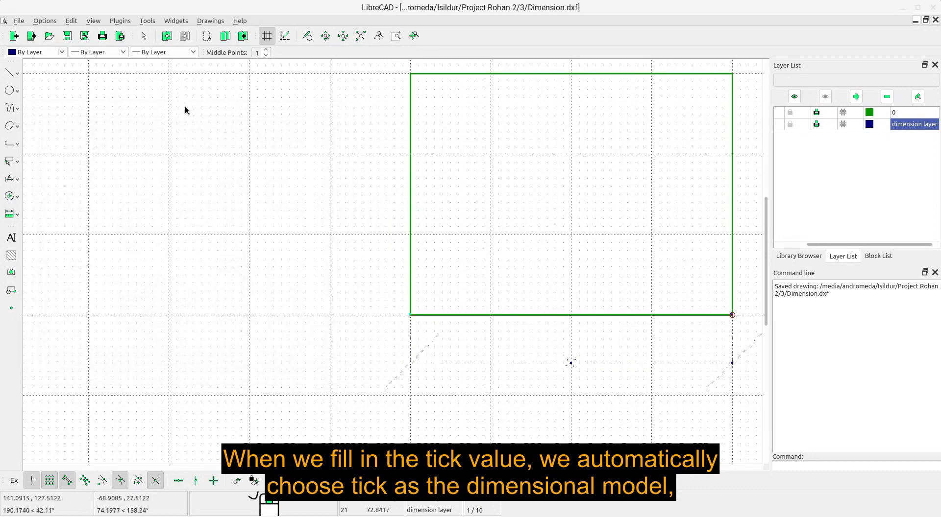
key("Escape")
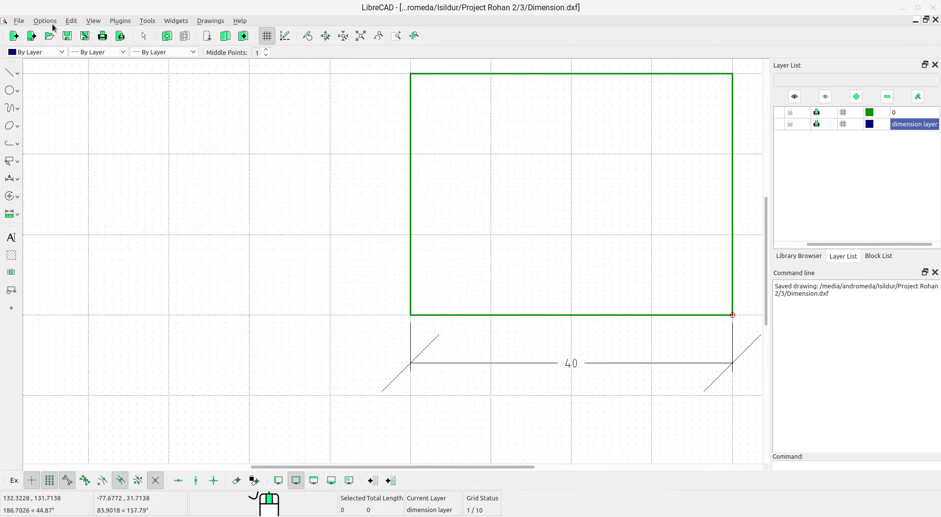
left_click(44, 21)
left_click(55, 50)
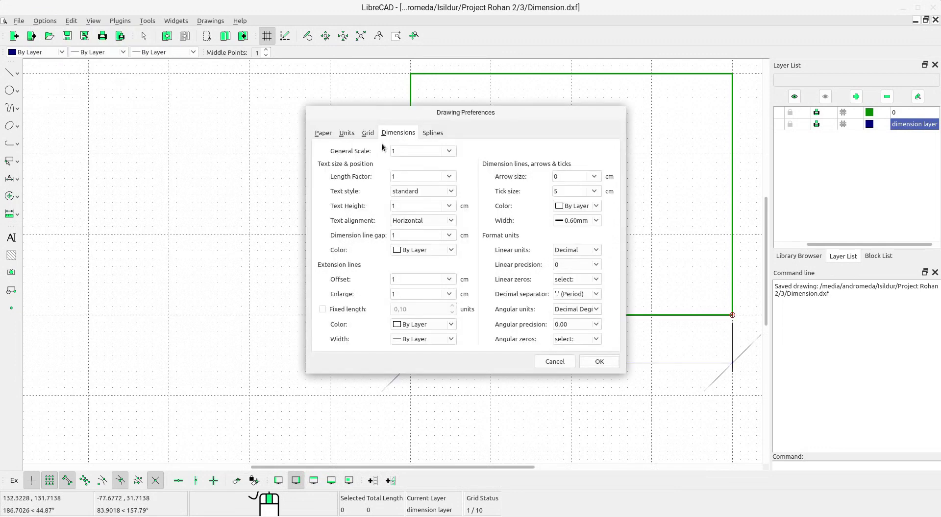
left_click_drag(426, 112, 159, 117)
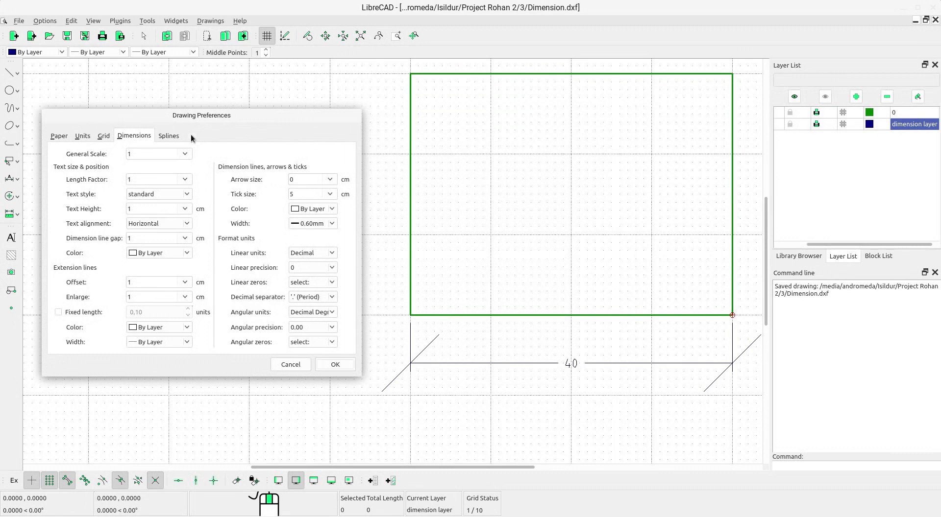
left_click_drag(296, 195, 285, 195)
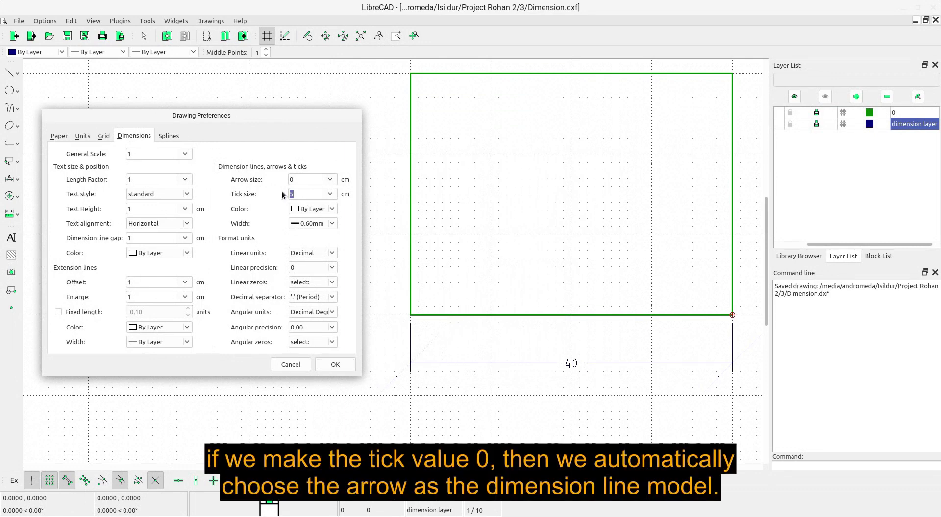
type("0")
left_click_drag(298, 180, 279, 180)
left_click(351, 364)
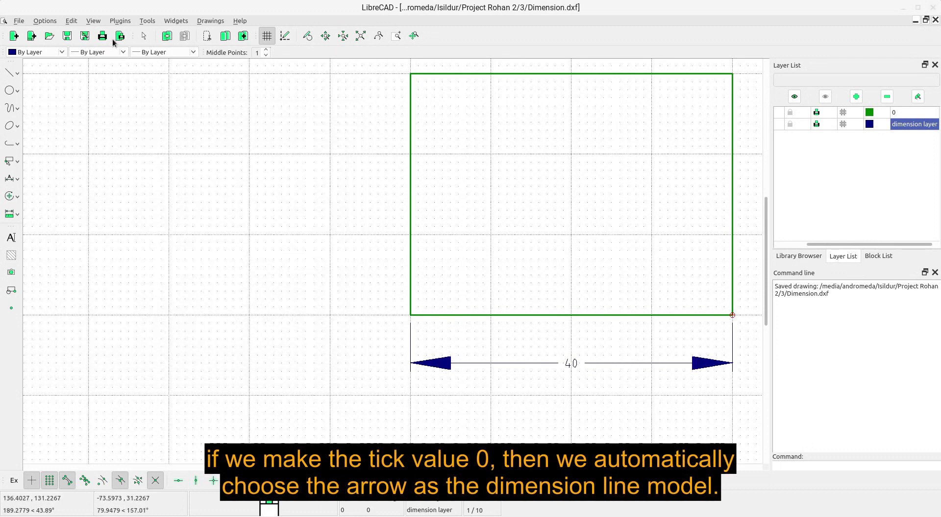
Step: Reduce the dimension Arrow size to 1
left_click(45, 20)
left_click(62, 49)
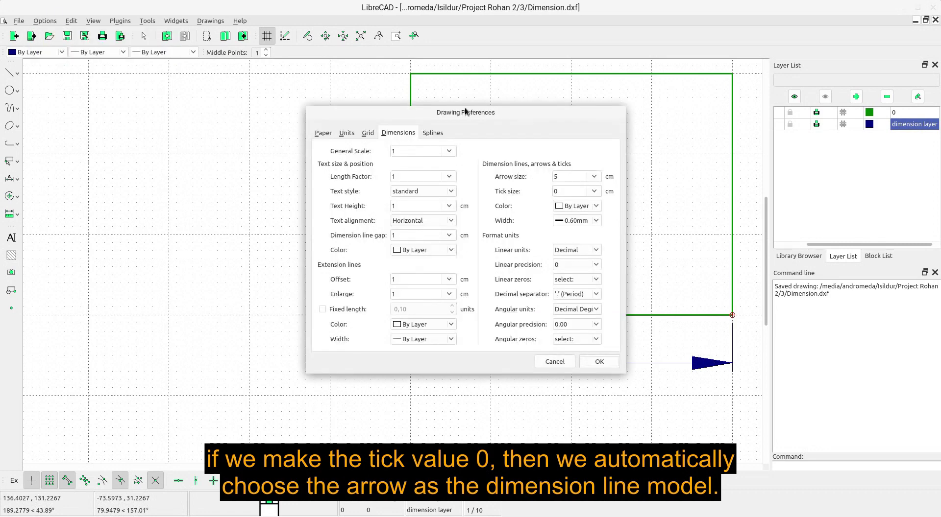
left_click_drag(465, 108, 209, 113)
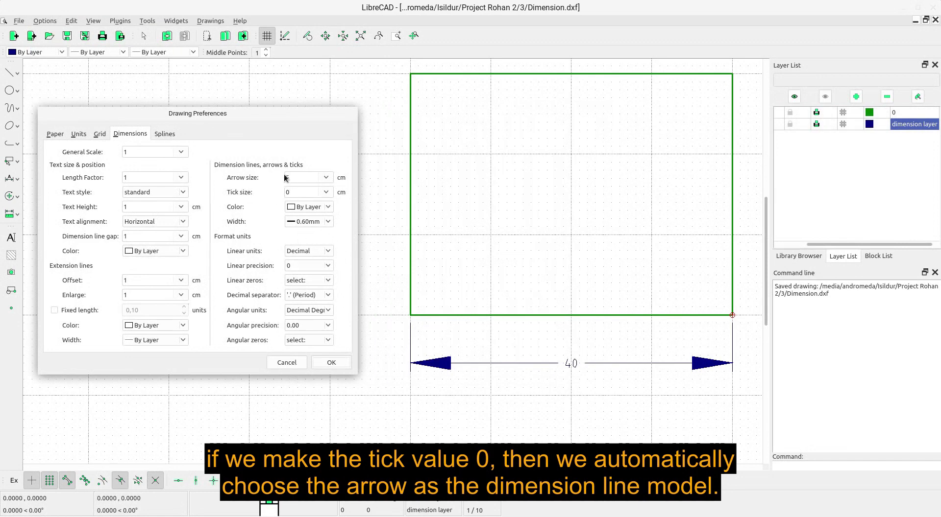
left_click_drag(289, 179, 278, 177)
left_click(346, 367)
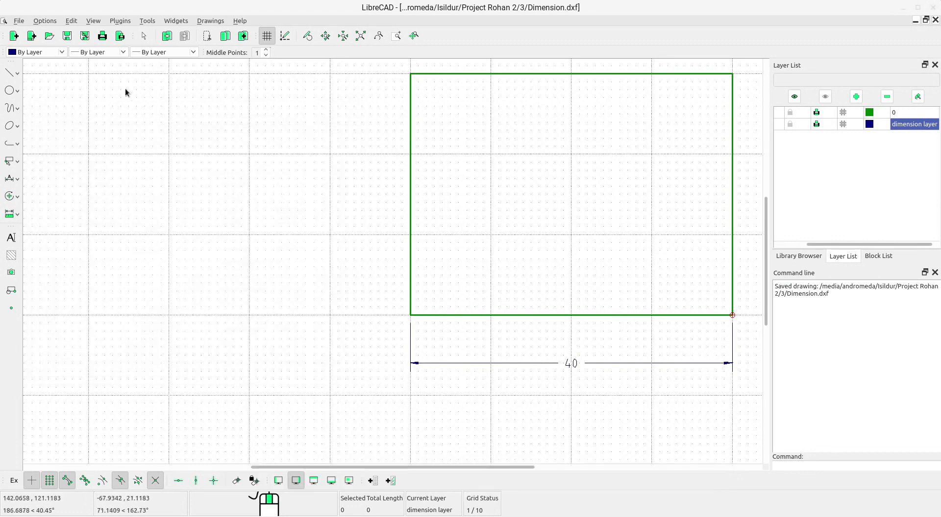
Step: Open Current Drawing Preferences, move it aside, and leave the arrow width at By Layer
left_click(45, 21)
left_click(55, 49)
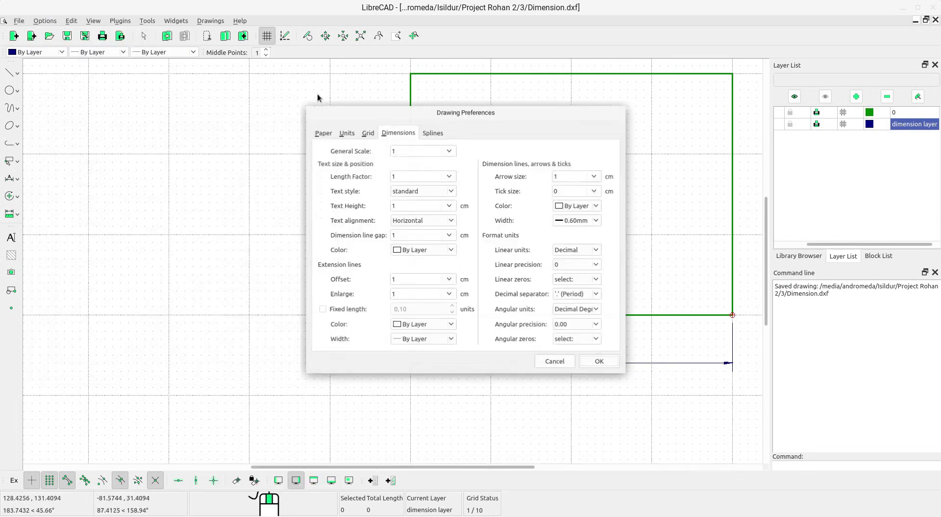
left_click_drag(447, 97, 197, 91)
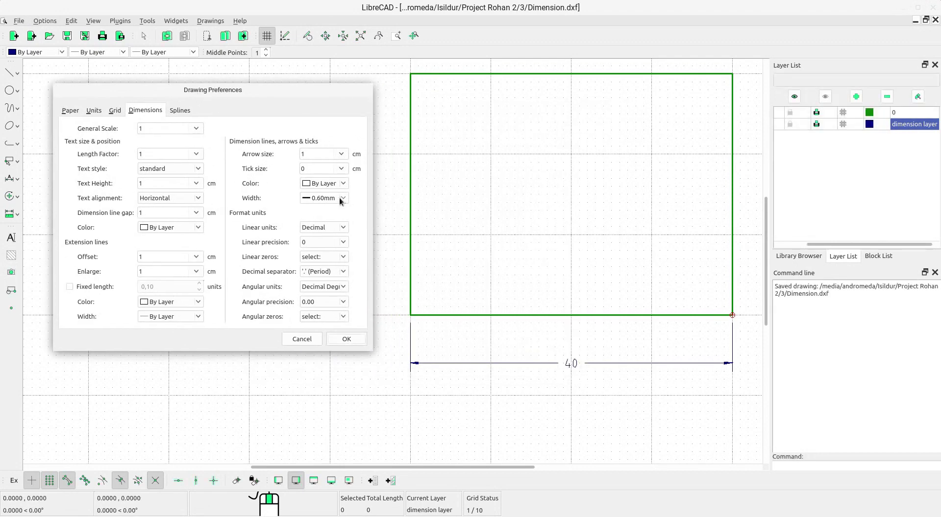
left_click(343, 199)
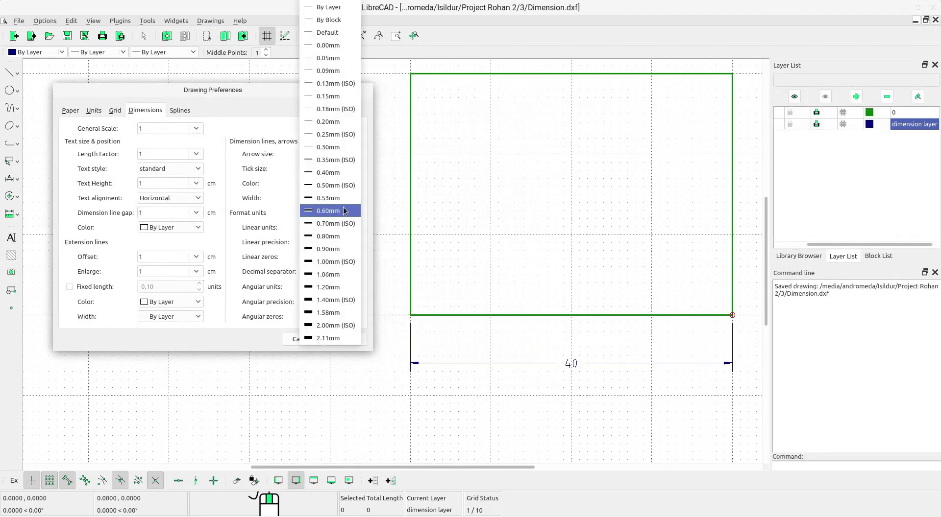
left_click(335, 10)
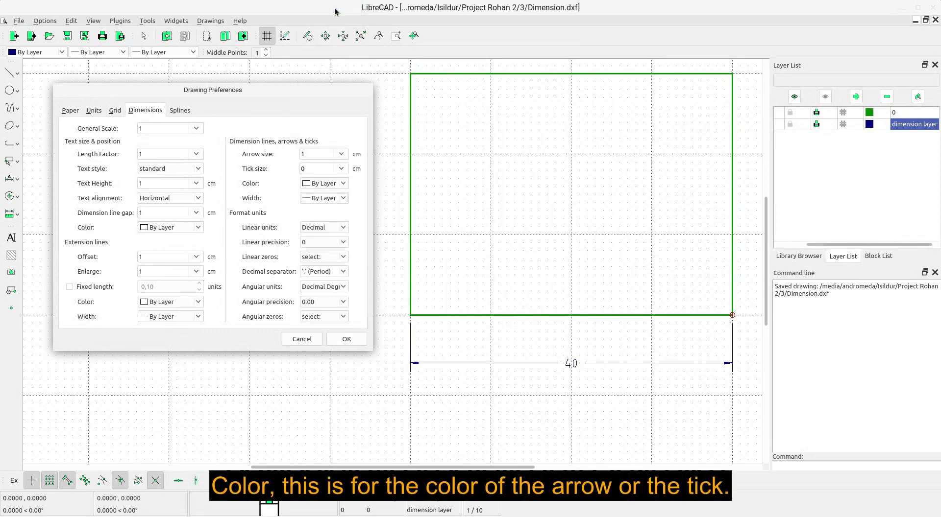
left_click(343, 198)
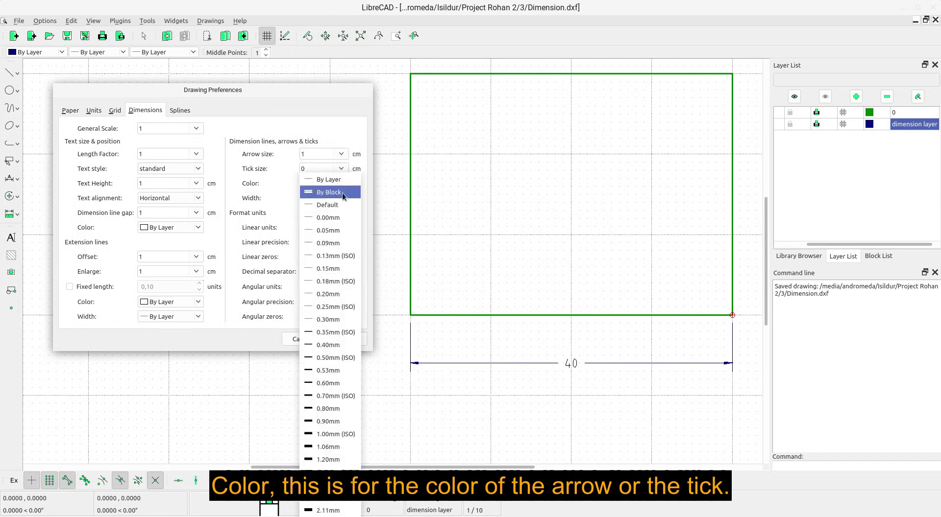
left_click(342, 192)
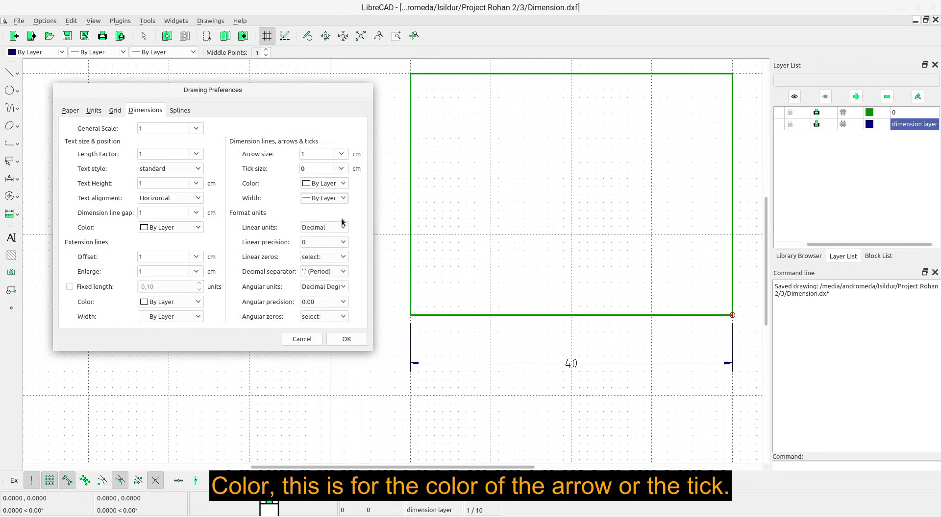
Step: Set the dimension arrows and ticks colour to Red and apply it
left_click(346, 186)
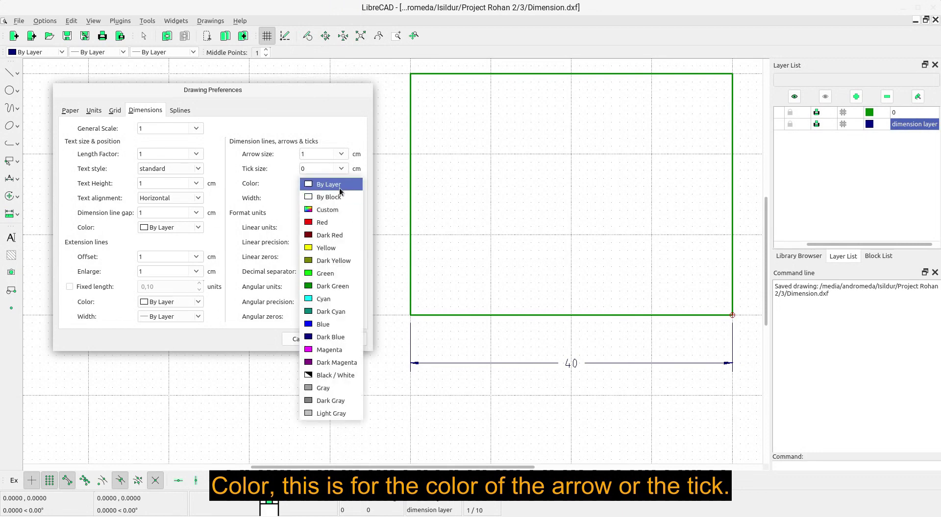
left_click(340, 188)
left_click(343, 184)
left_click(344, 185)
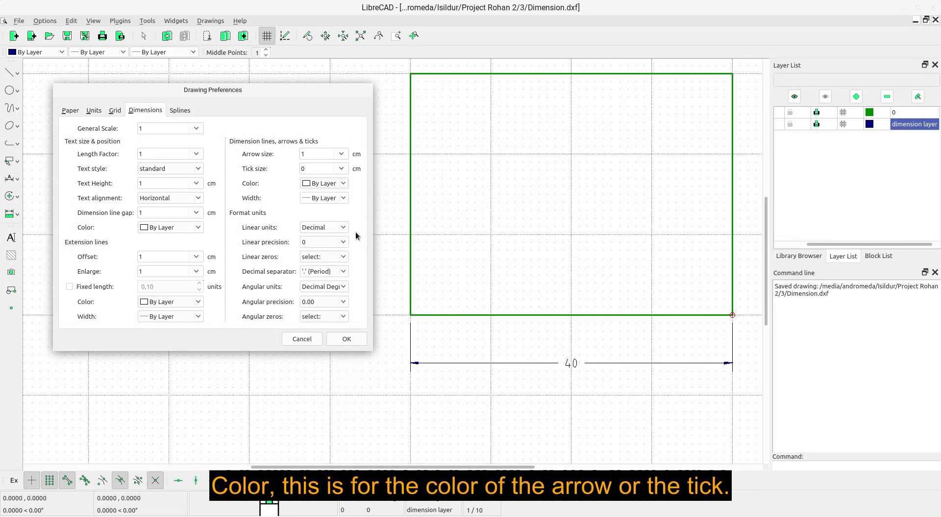
left_click(344, 184)
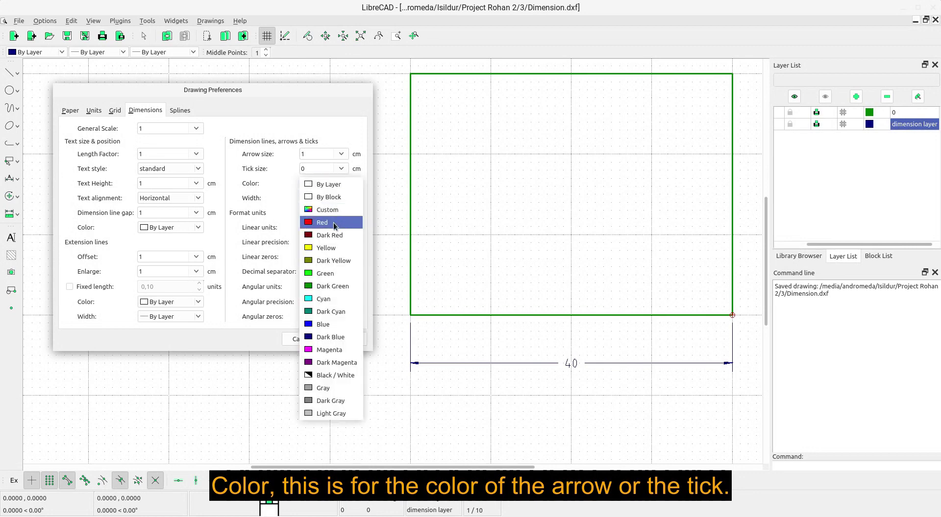
left_click(333, 223)
left_click(356, 340)
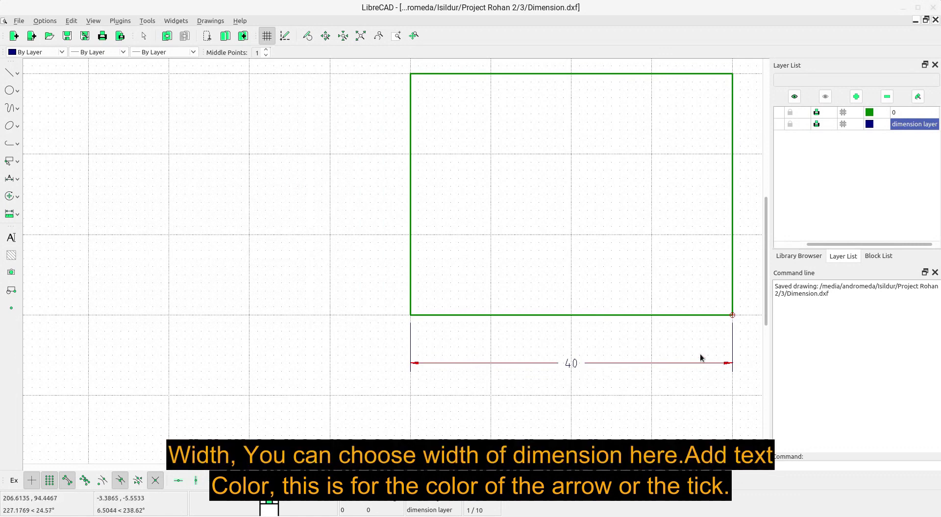
Step: Set the dimension arrow line width to 1.00mm (ISO) in the drawing preferences
left_click(49, 21)
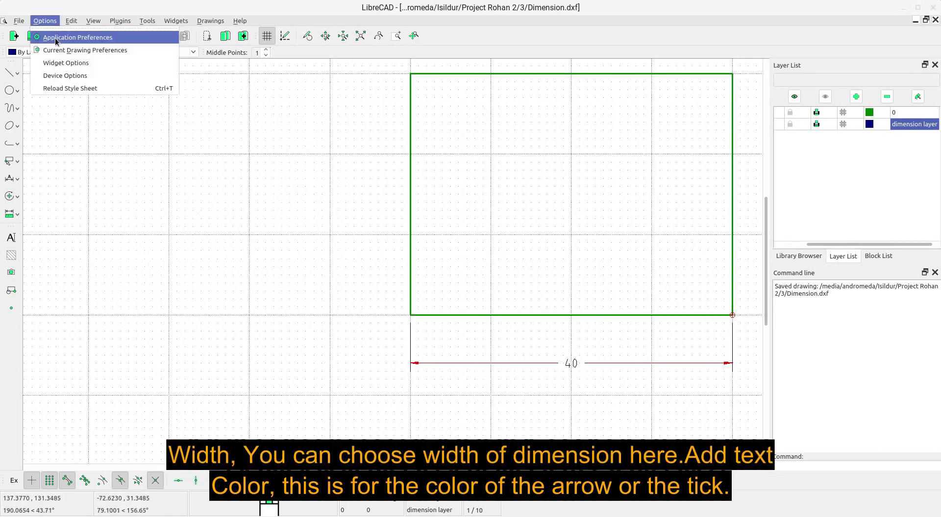
left_click(74, 50)
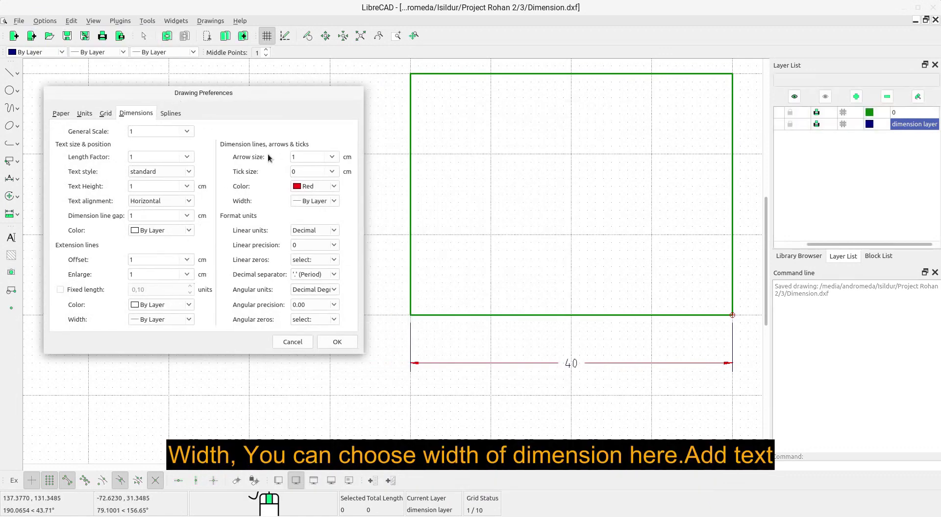
left_click(335, 202)
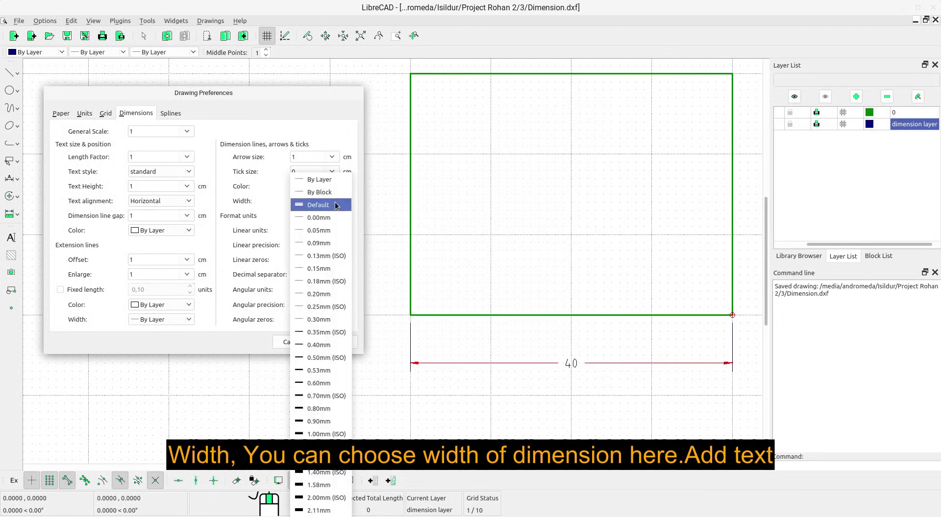
left_click(320, 434)
left_click(340, 346)
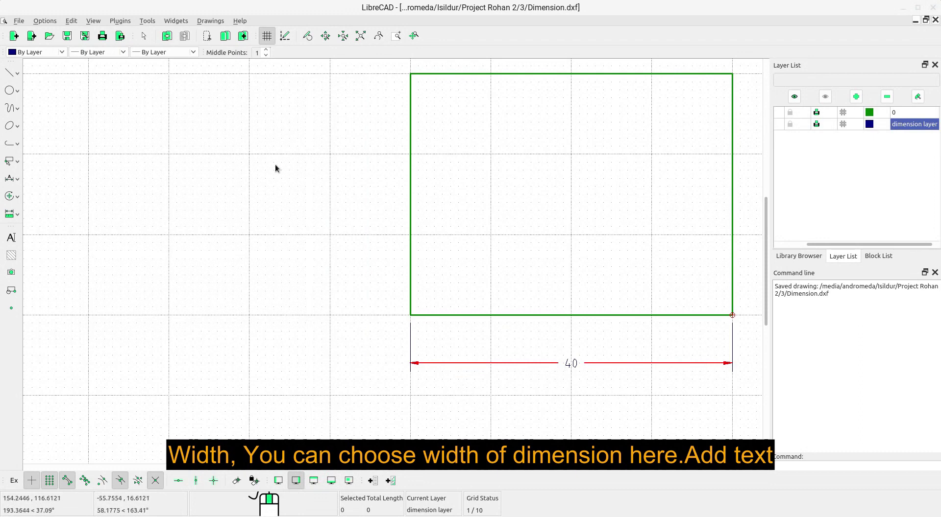
left_click(49, 22)
Step: Reset the arrows/ticks width and colour to By Layer in Current Drawing Preferences
left_click(68, 54)
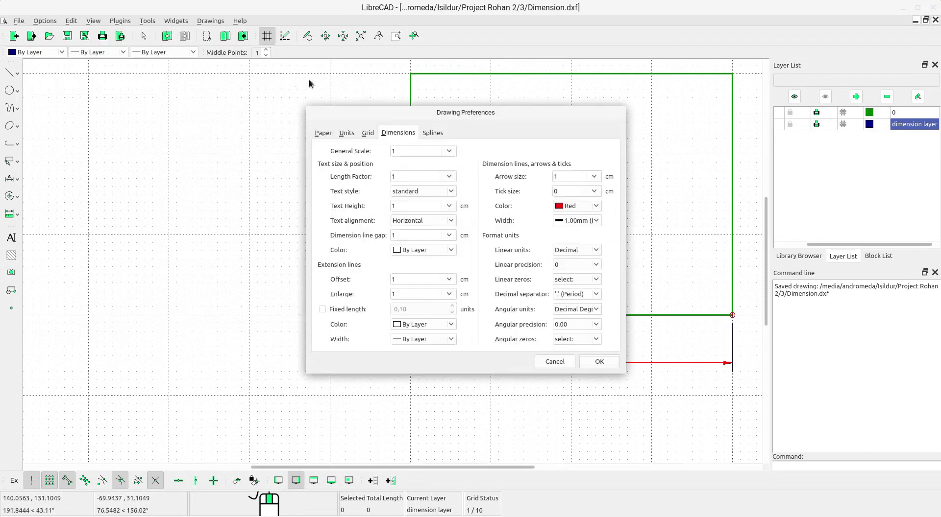
mouse_move(433, 114)
left_mouse_down()
mouse_move(318, 30)
mouse_move(168, 94)
left_mouse_up()
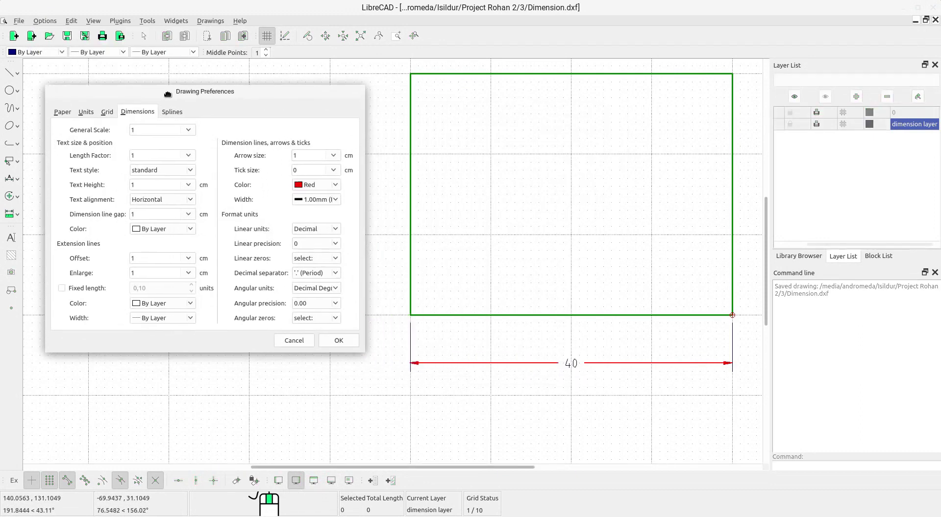
left_click(336, 199)
left_click(327, 20)
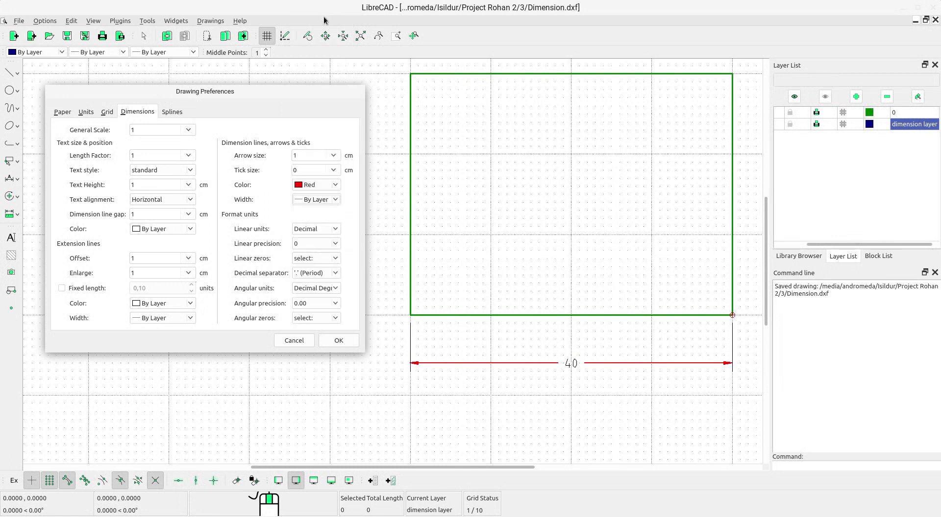
left_click(336, 191)
left_click(329, 153)
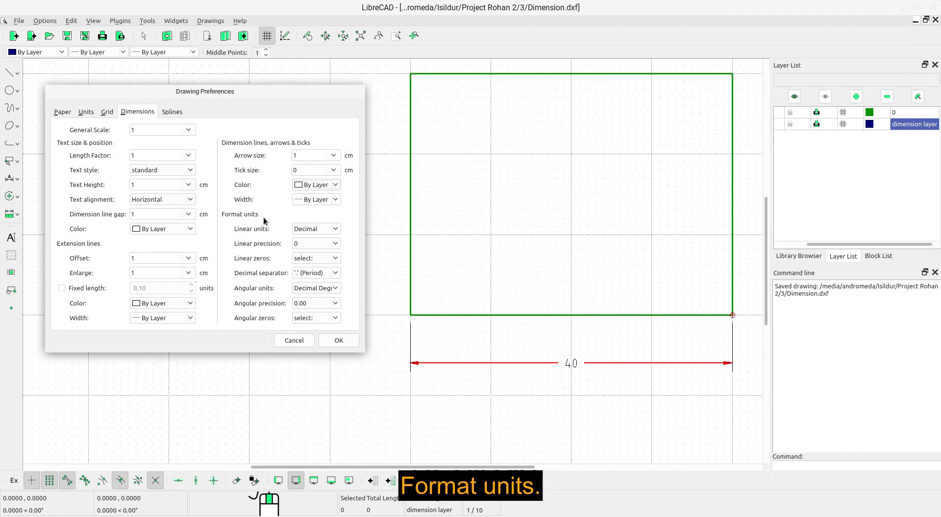
Step: Keep Decimal linear units, try 0.000 linear precision, and apply it
left_click(336, 231)
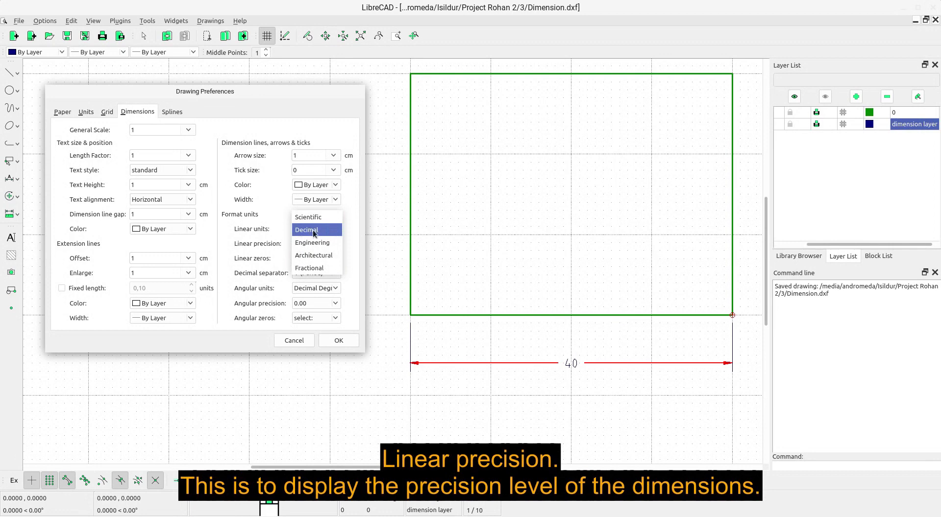
left_click(314, 233)
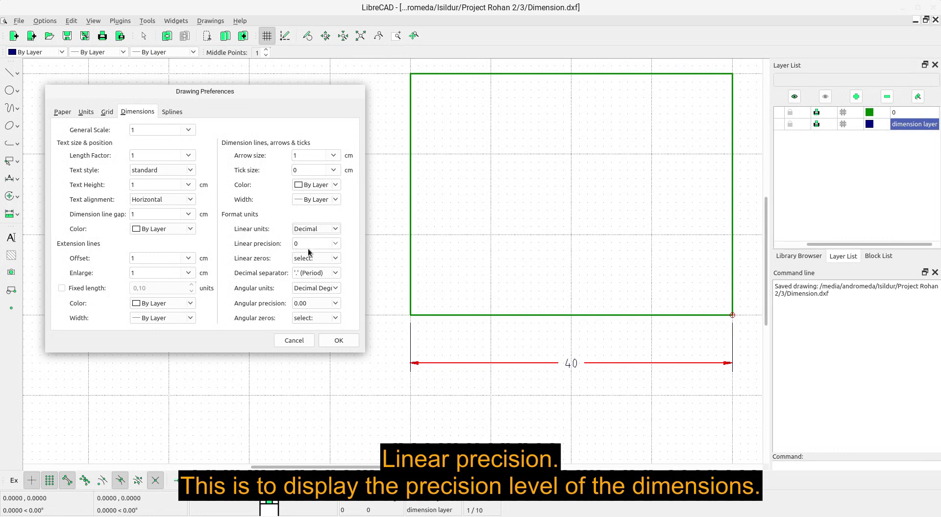
left_click(337, 247)
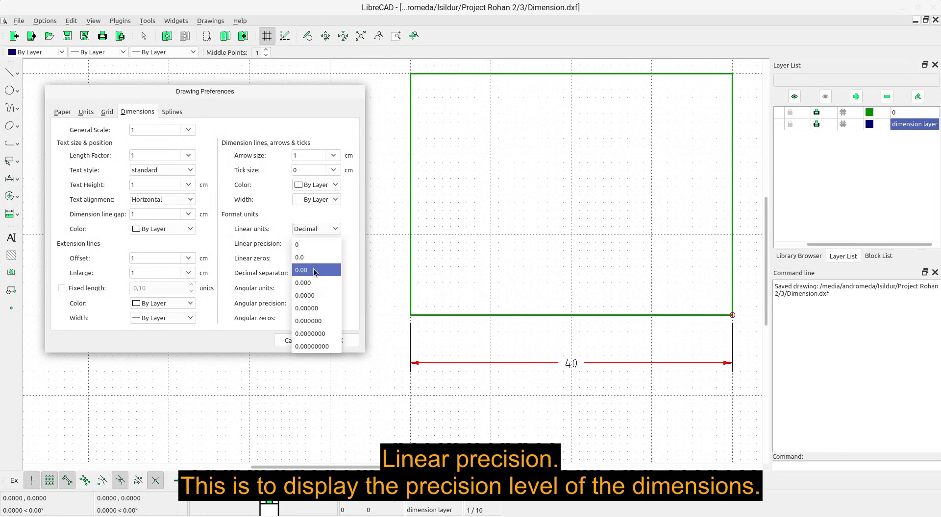
left_click(309, 288)
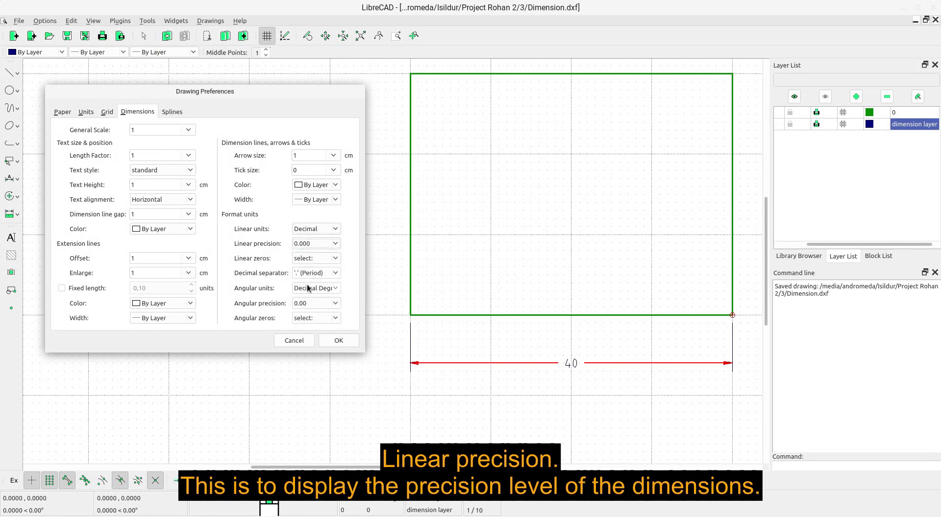
left_click(338, 340)
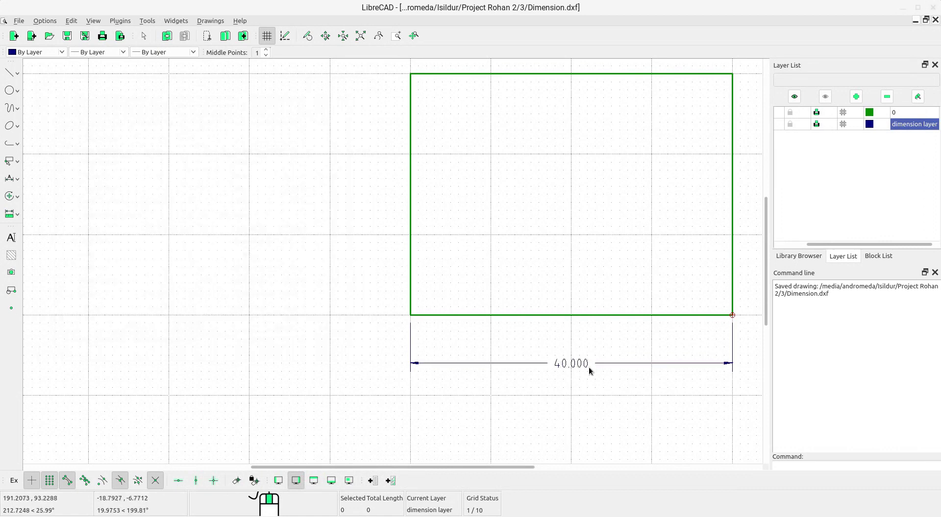
Step: Set linear precision to 0 so the bottom dimension reads 40
left_click(44, 21)
left_click(54, 45)
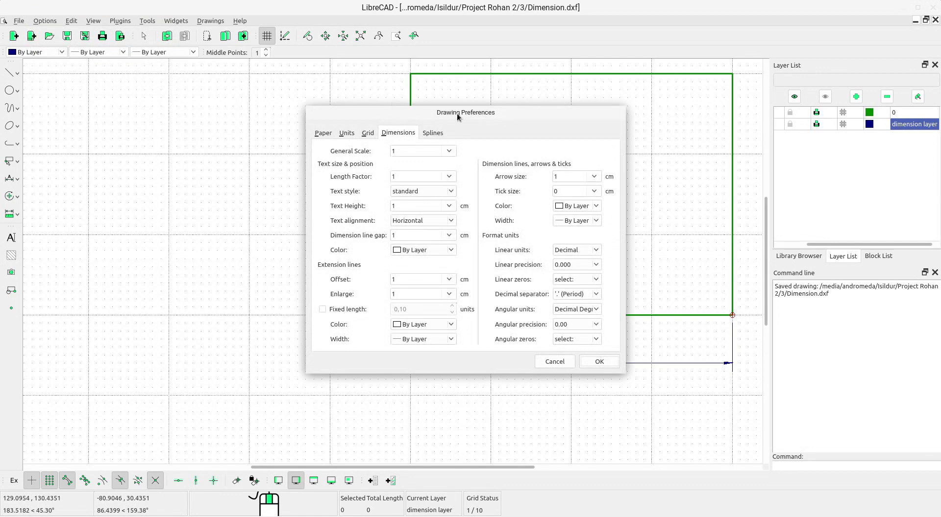
left_click_drag(457, 117, 198, 114)
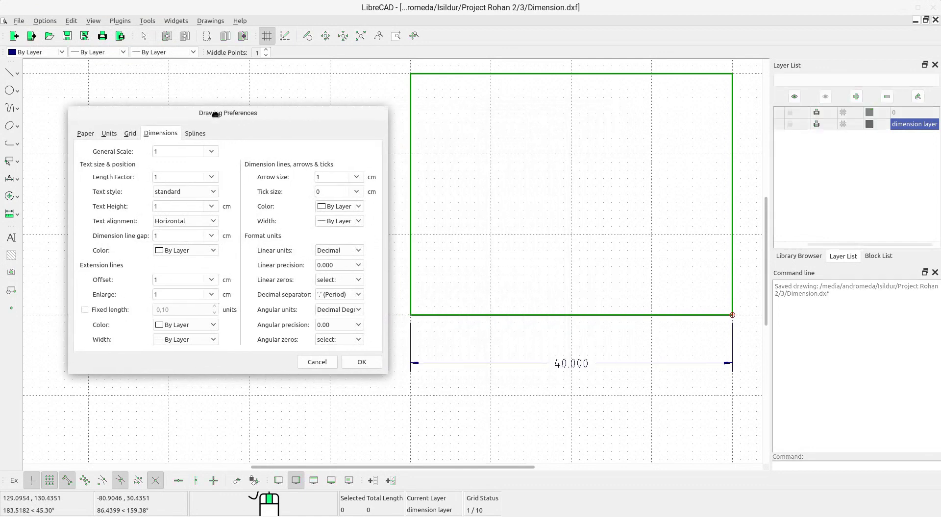
left_click(337, 262)
left_click(311, 229)
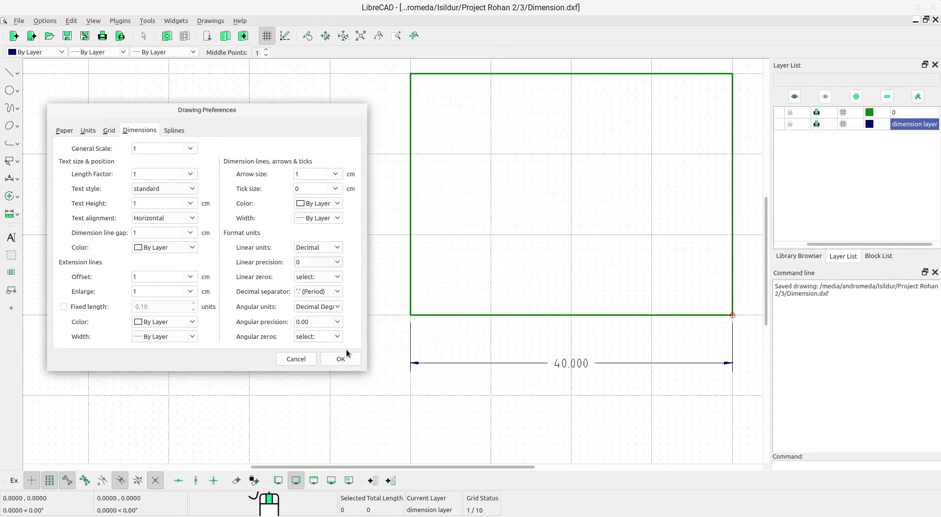
left_click(343, 357)
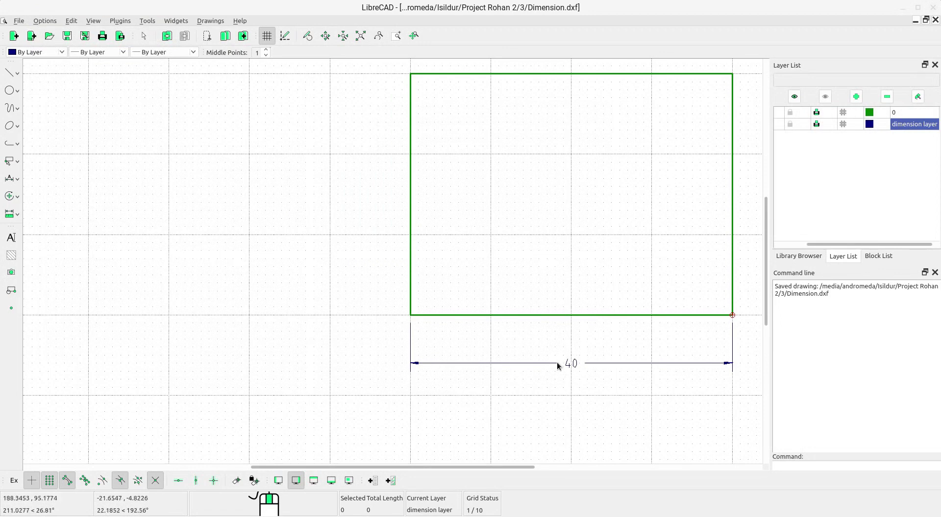
left_click(45, 21)
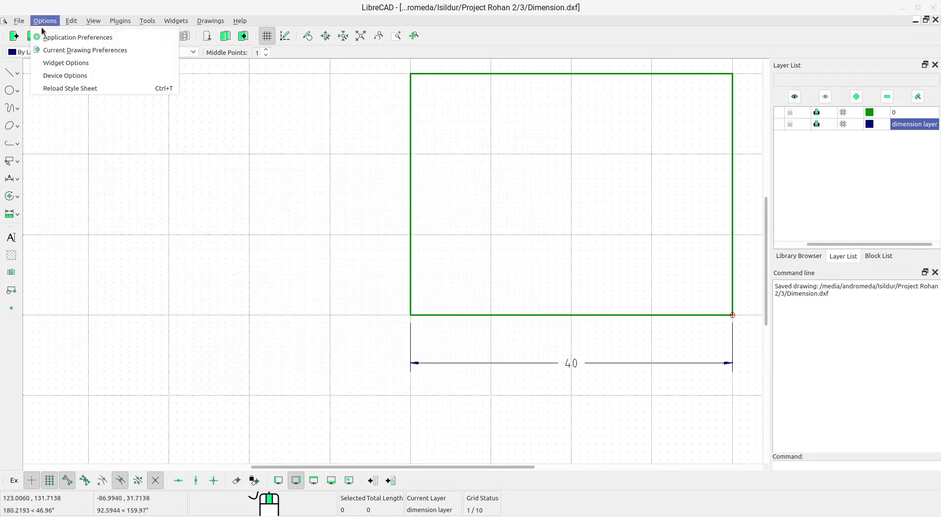
left_click(51, 51)
left_click_drag(456, 114, 199, 101)
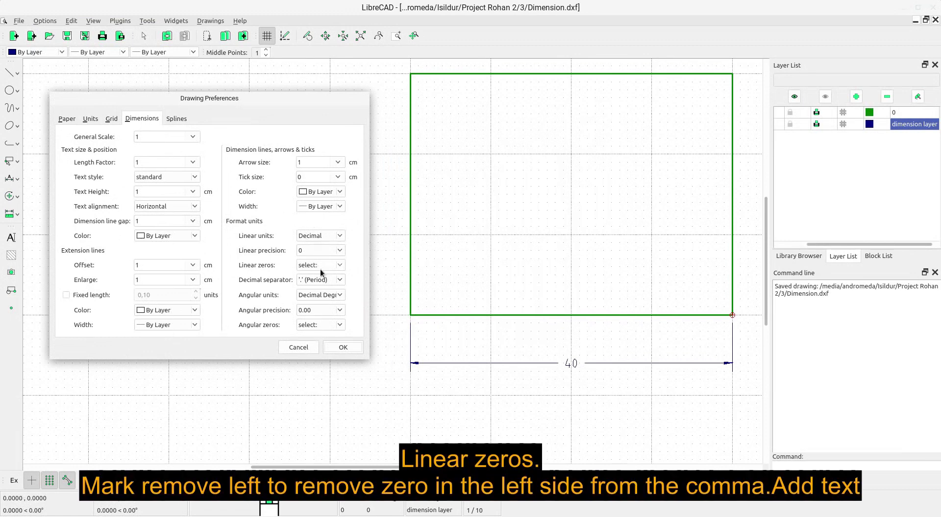
left_click(341, 266)
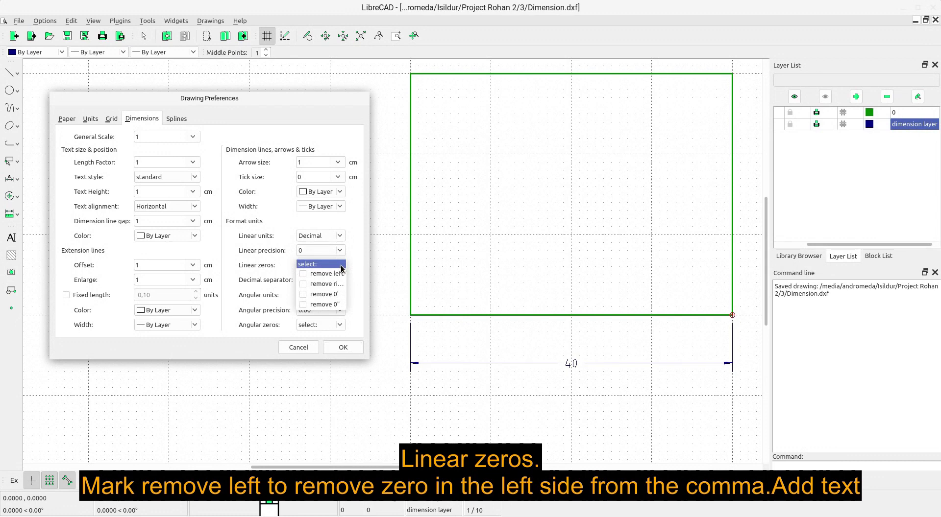
left_click(303, 274)
left_click(304, 284)
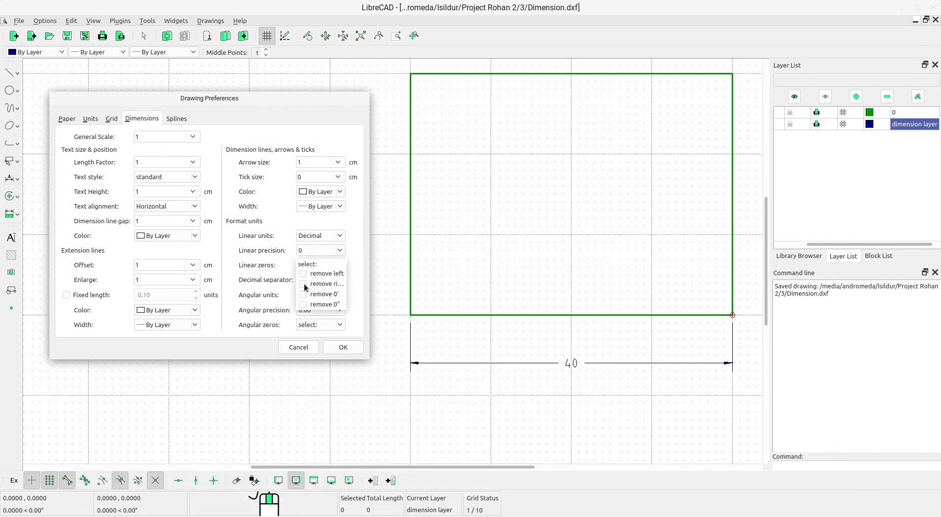
left_click(354, 293)
left_click(338, 267)
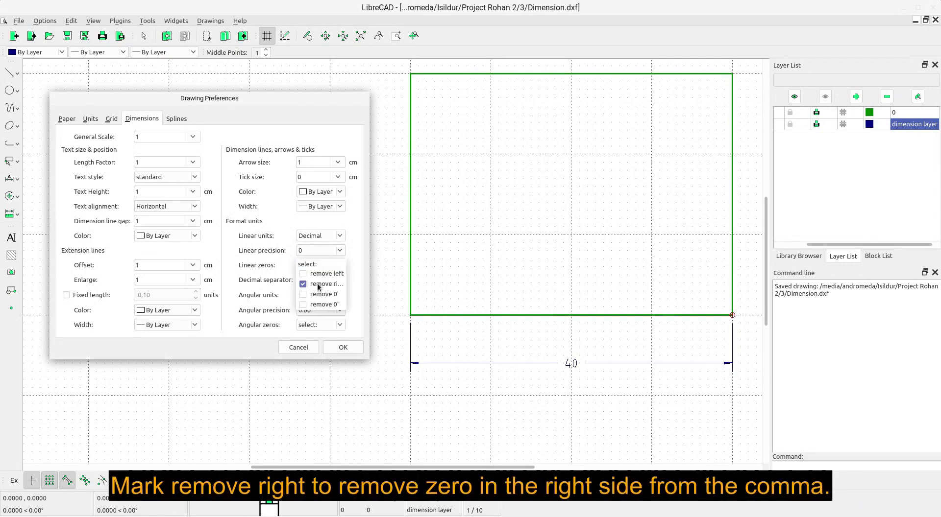
left_click(303, 284)
left_click(348, 352)
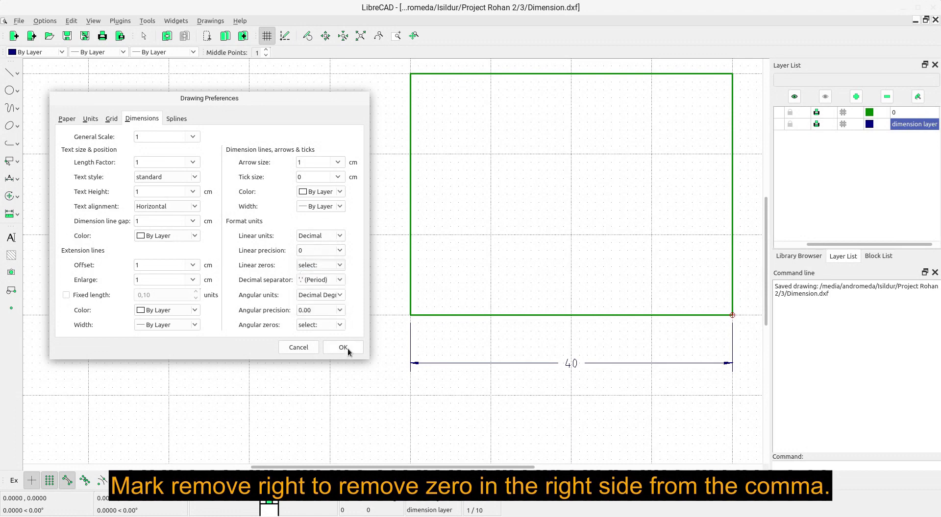
left_click(343, 347)
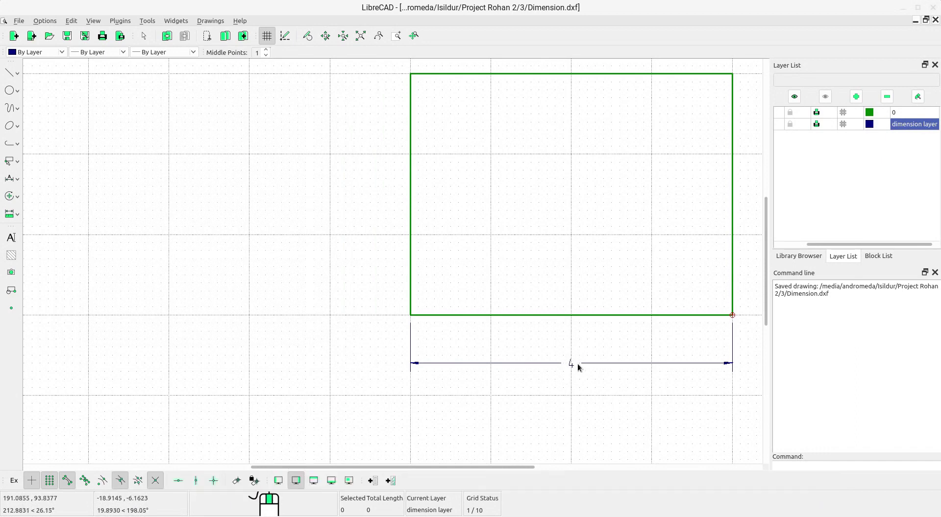
left_click(46, 21)
left_click(84, 50)
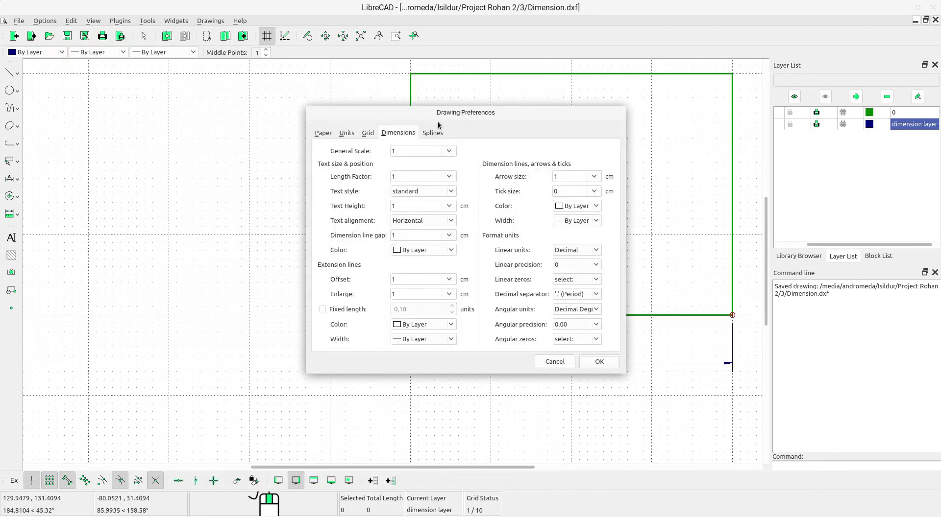
left_click_drag(436, 110, 178, 113)
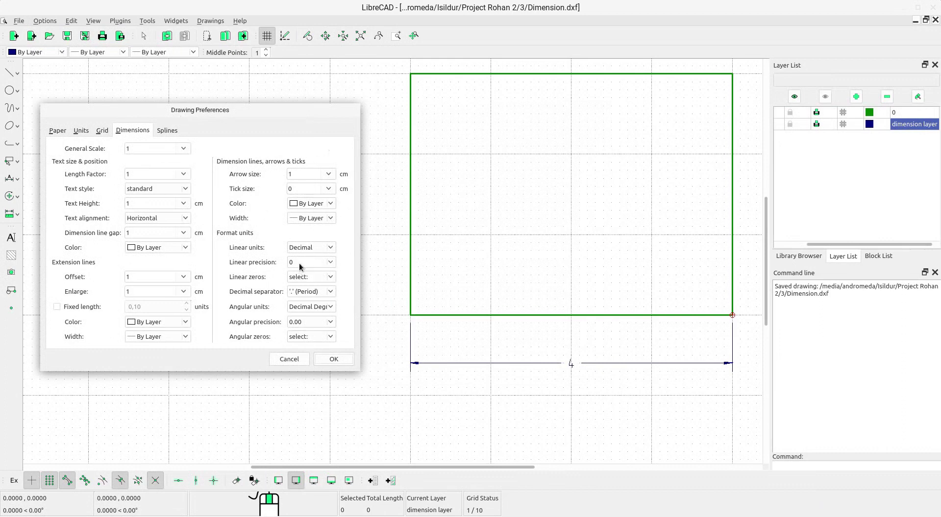
left_click(333, 278)
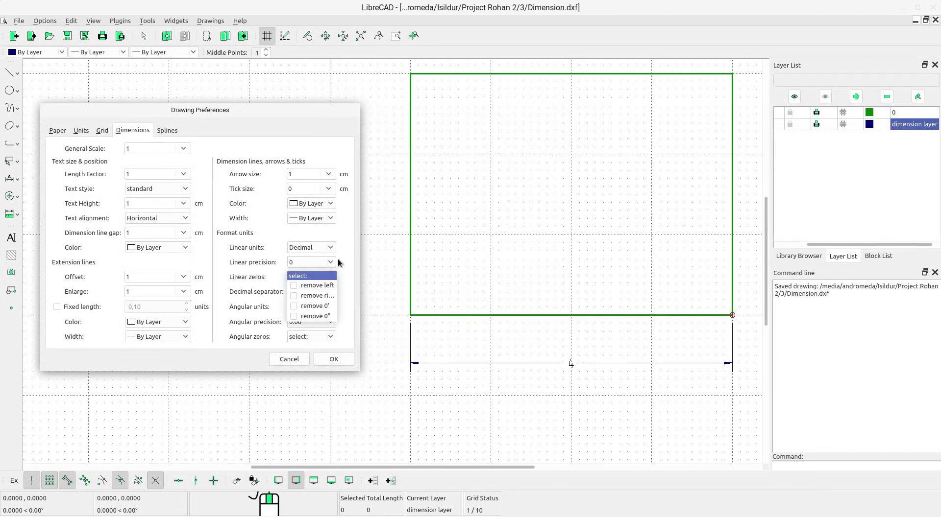
left_click(339, 263)
left_click(334, 360)
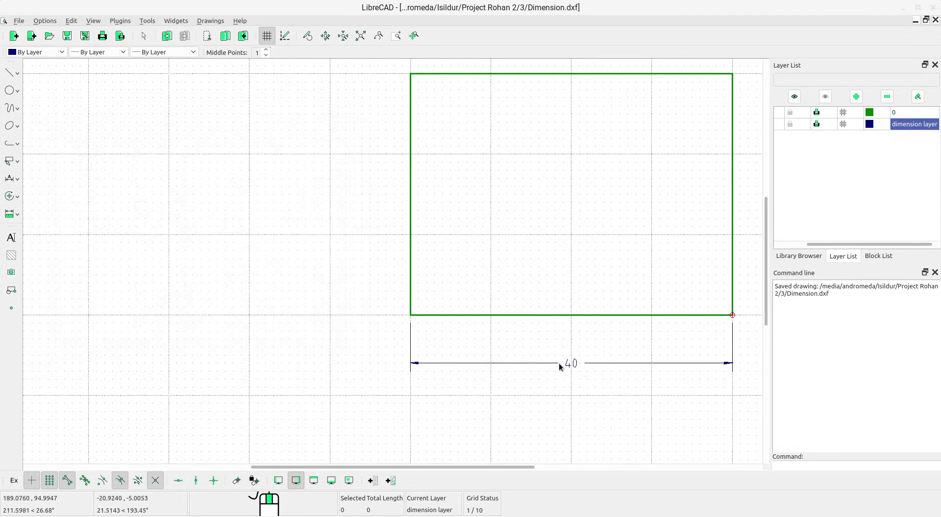
left_click(44, 21)
left_click(59, 50)
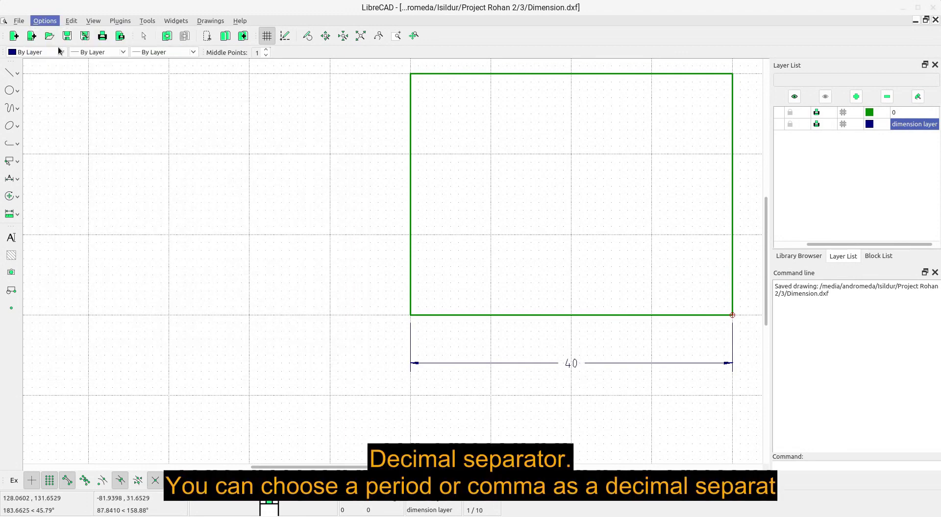
left_click_drag(368, 110, 126, 85)
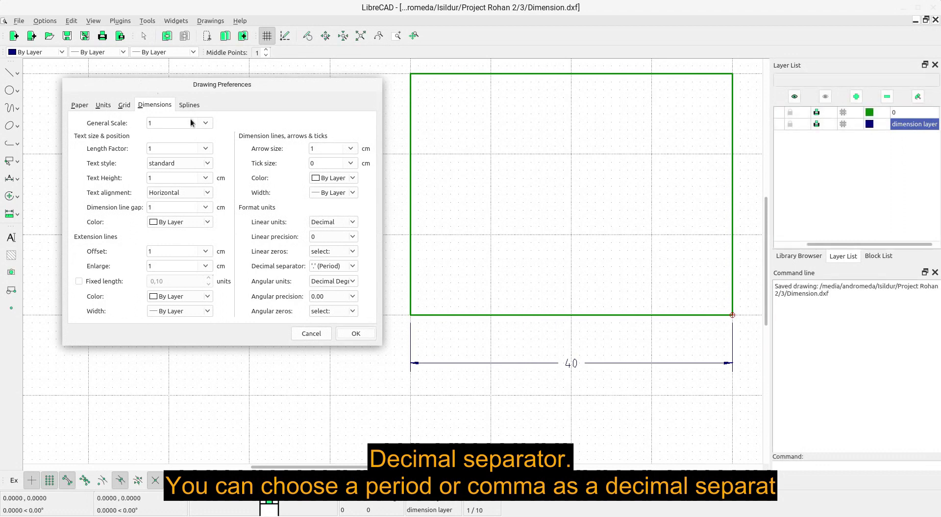
left_click(351, 267)
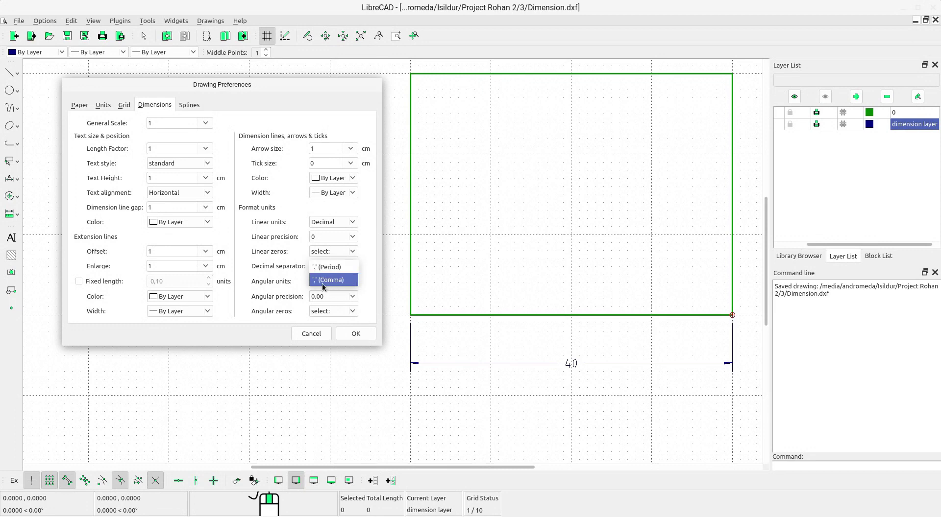
left_click(372, 271)
left_click(352, 284)
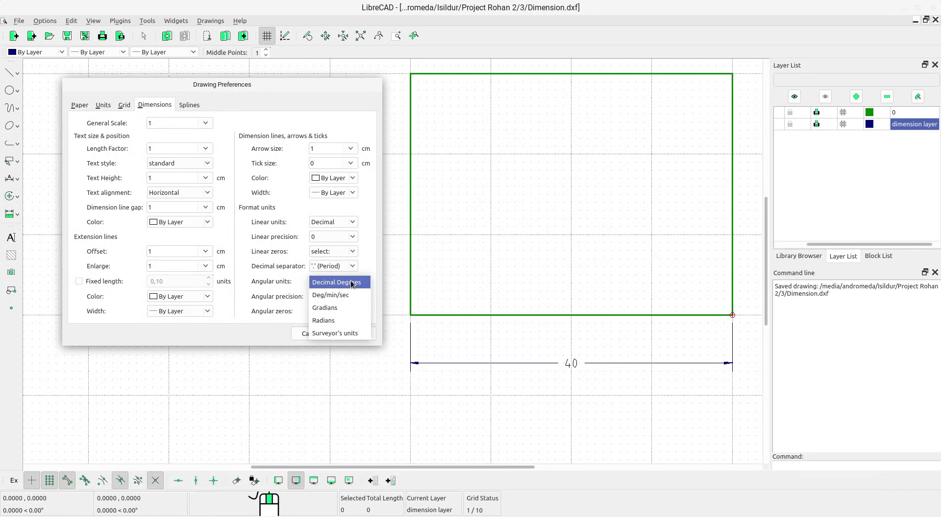
left_click(352, 284)
left_click(352, 297)
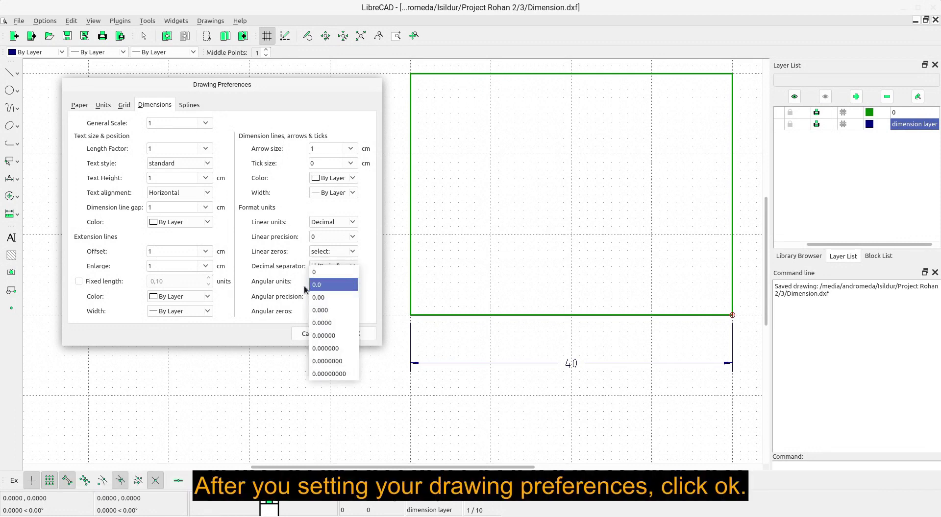
left_click(286, 281)
left_click(351, 312)
left_click(286, 287)
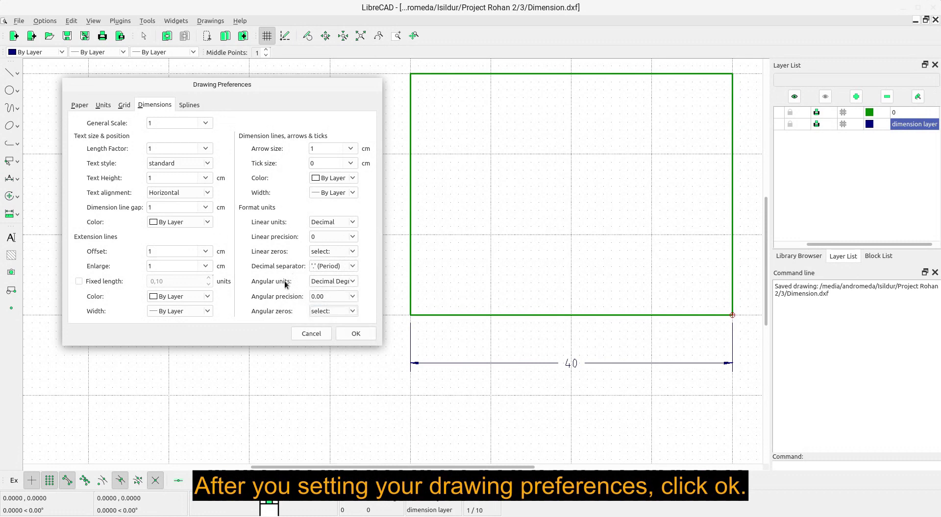
left_click(352, 333)
Step: Add a horizontal 40 dimension between the top corners, placed above the rectangle
middle_click_drag(595, 379, 554, 373)
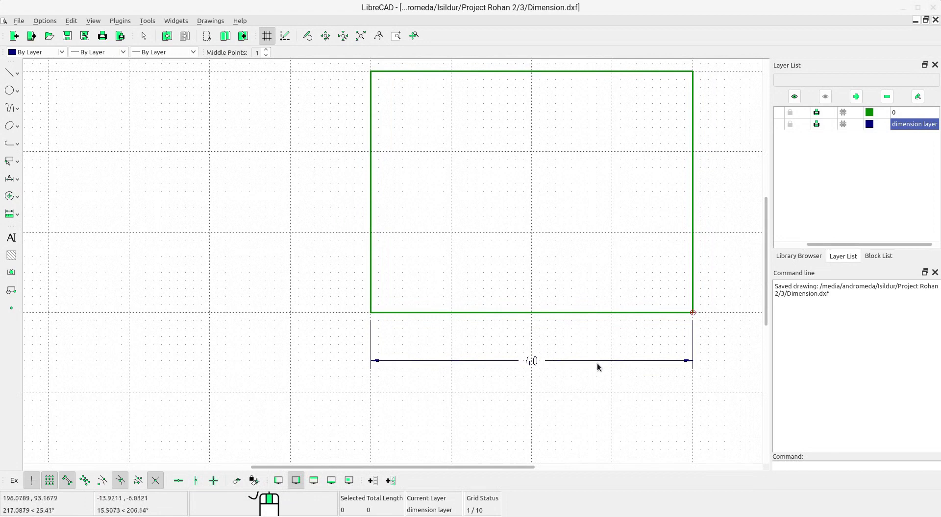
middle_click_drag(586, 375, 551, 369)
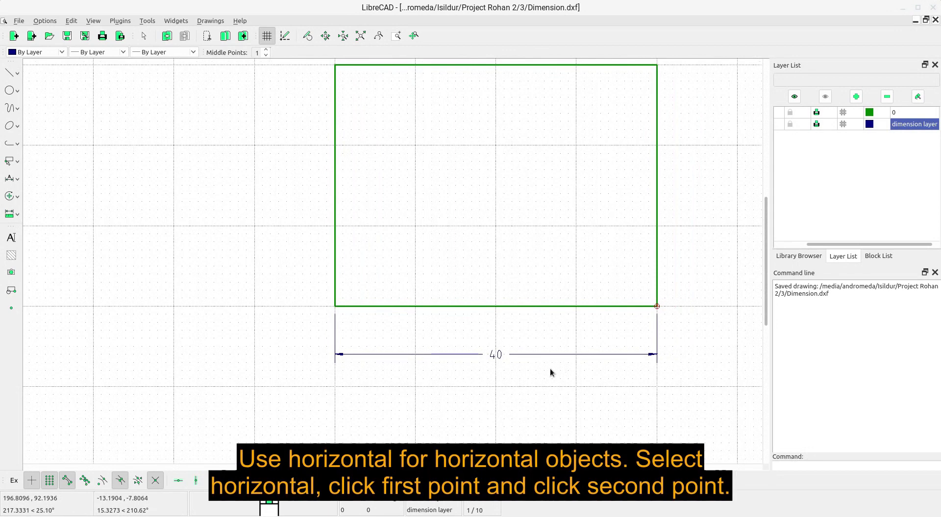
middle_click_drag(498, 301, 464, 307)
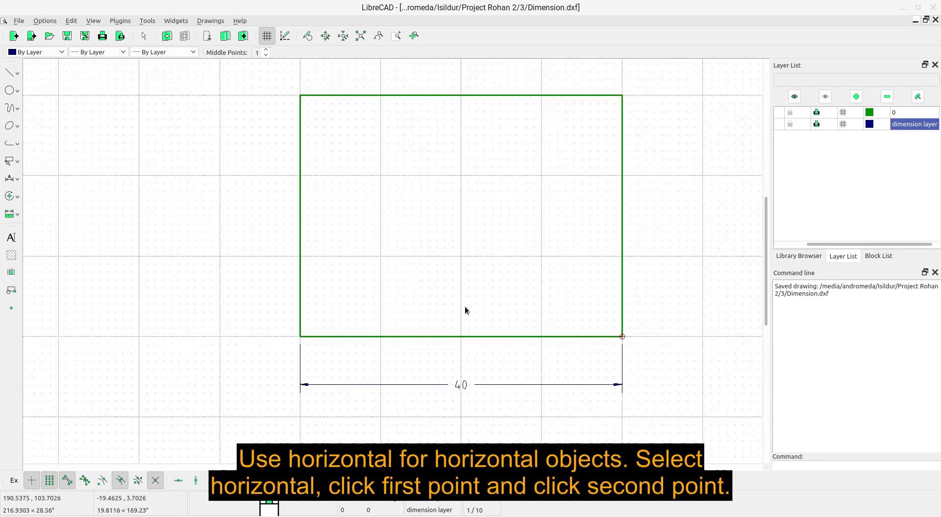
left_click(14, 178)
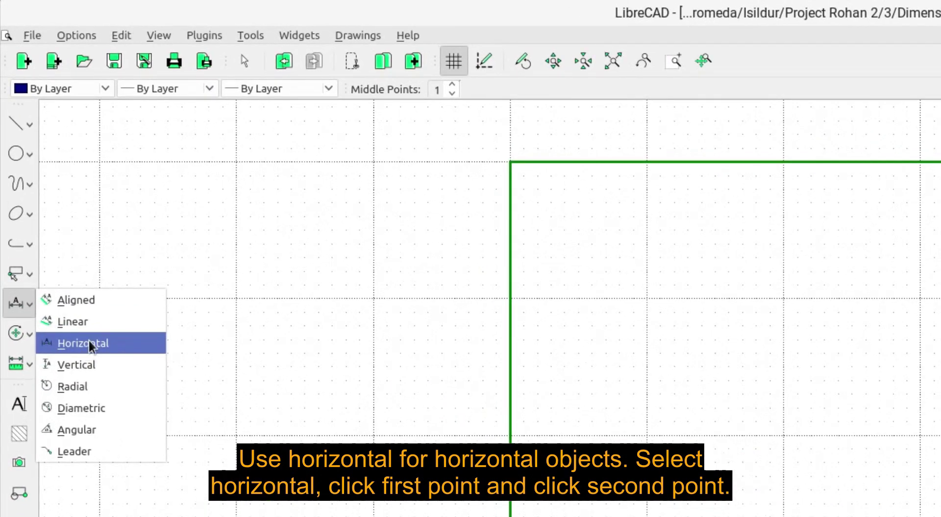
left_click(89, 344)
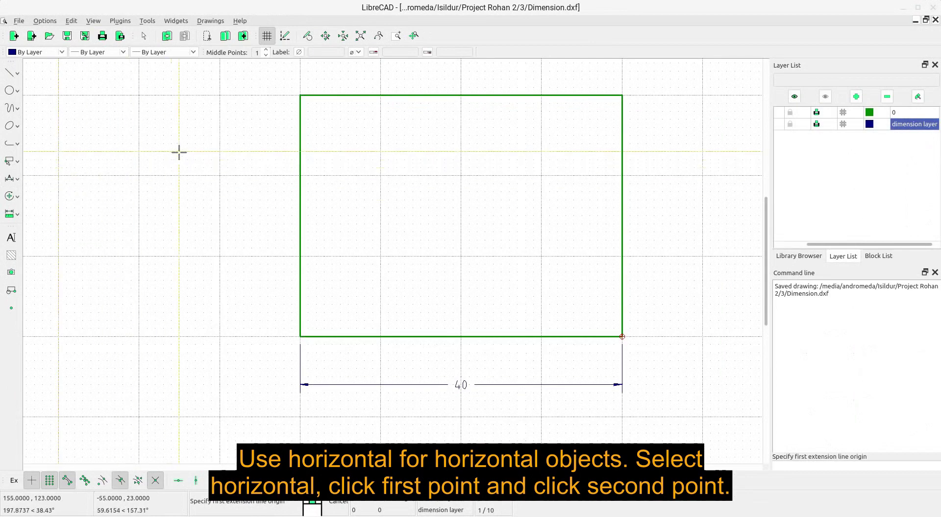
left_click(300, 94)
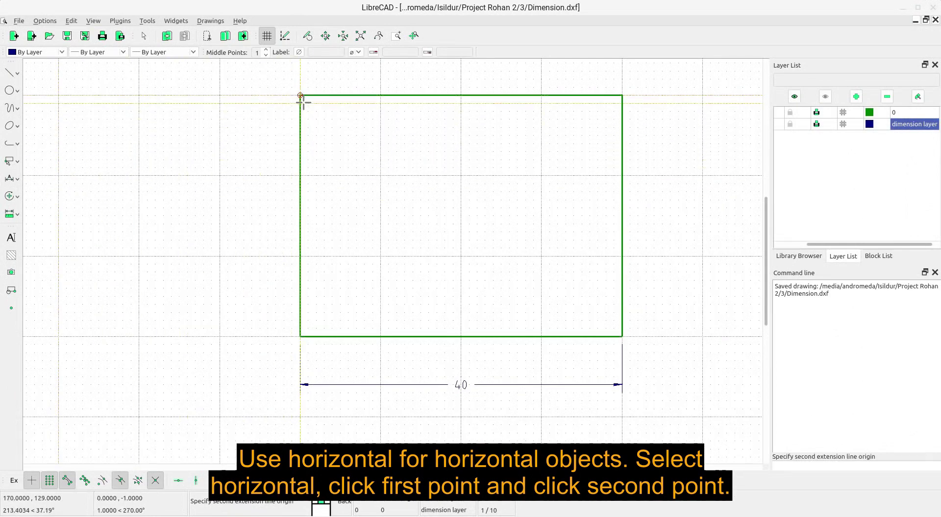
middle_click_drag(302, 96, 266, 190)
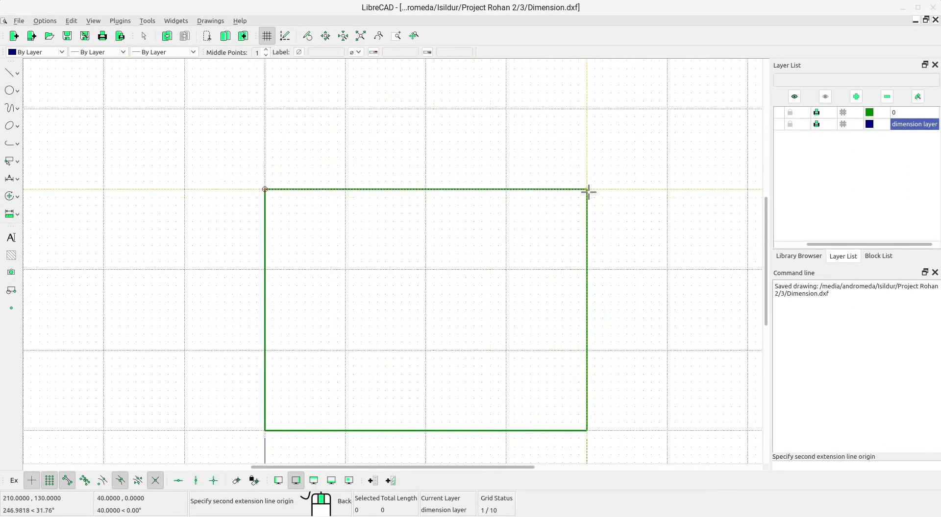
left_click(588, 190)
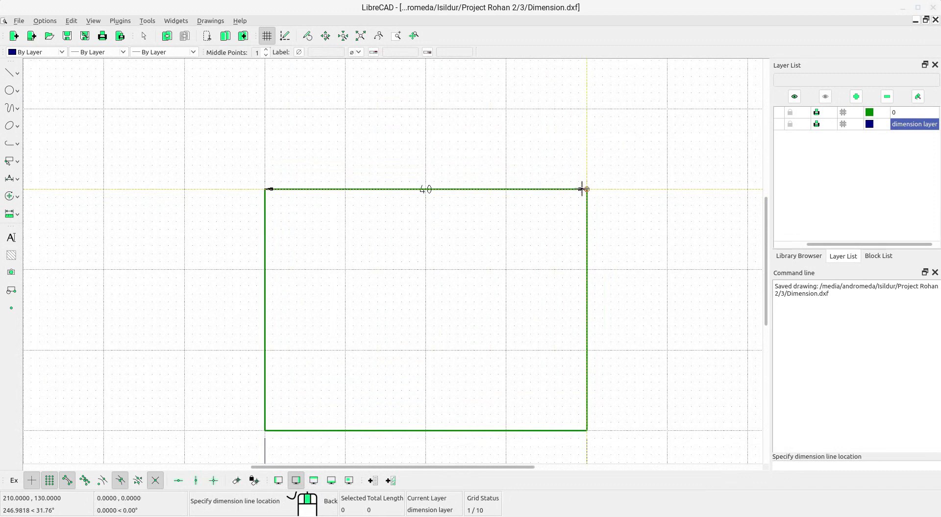
left_click(548, 125)
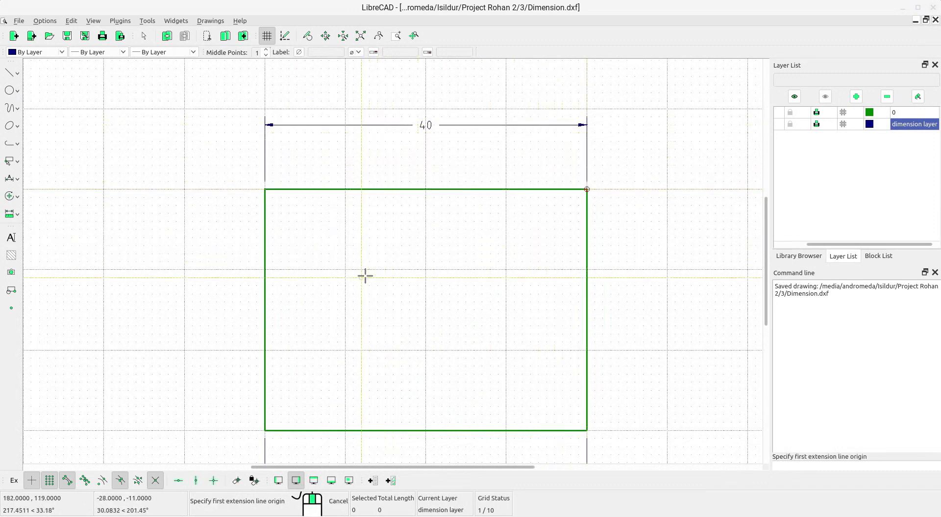
scroll(365, 275, "down", 1)
scroll(374, 248, "down", 1)
middle_click_drag(368, 282, 368, 256)
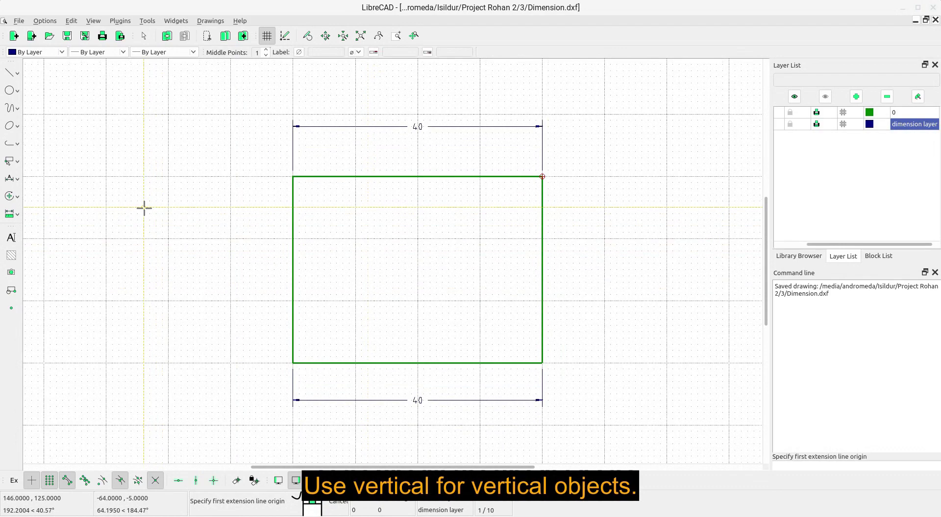
Step: Add a vertical 30 dimension on the left edge and pick the right-edge corners
left_click(8, 183)
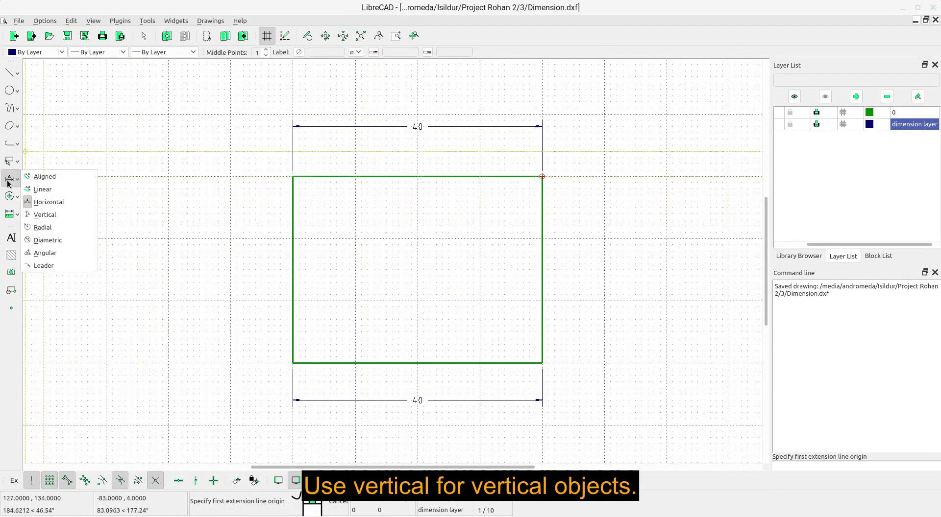
left_click(42, 214)
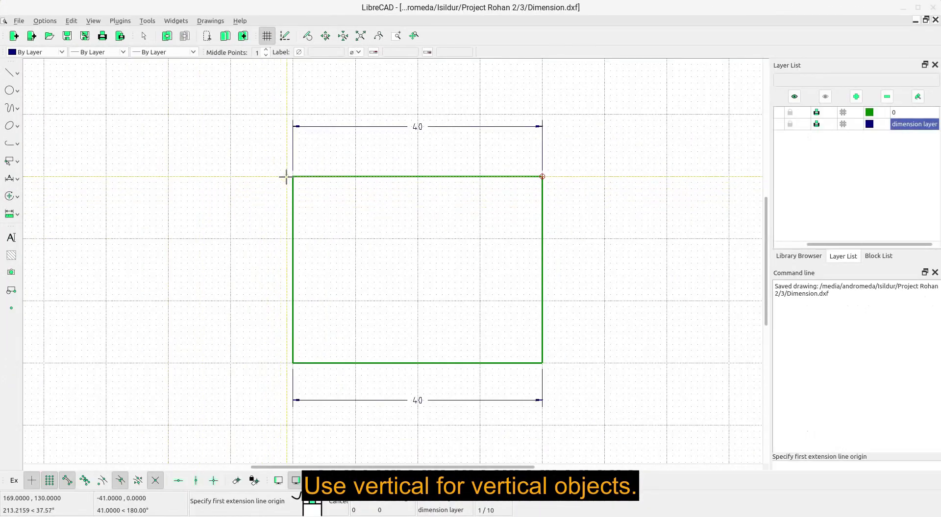
left_click(292, 177)
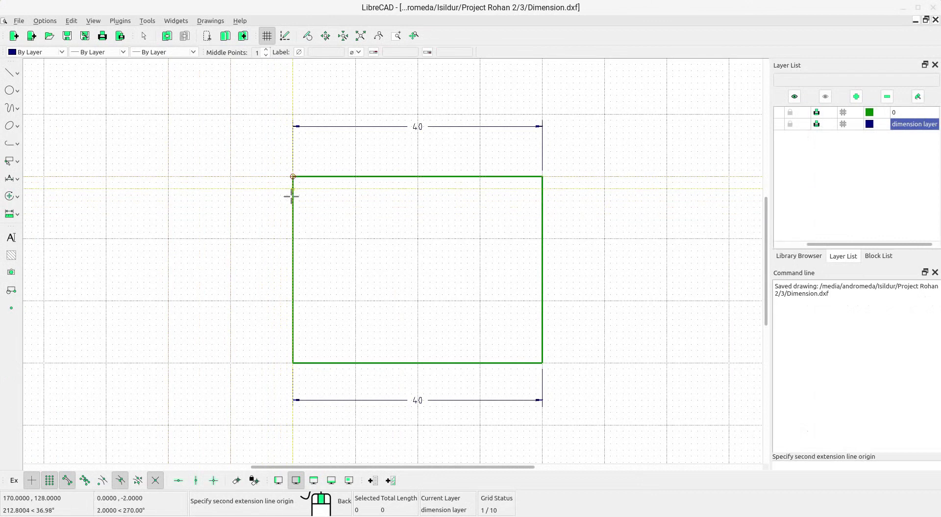
left_click(292, 363)
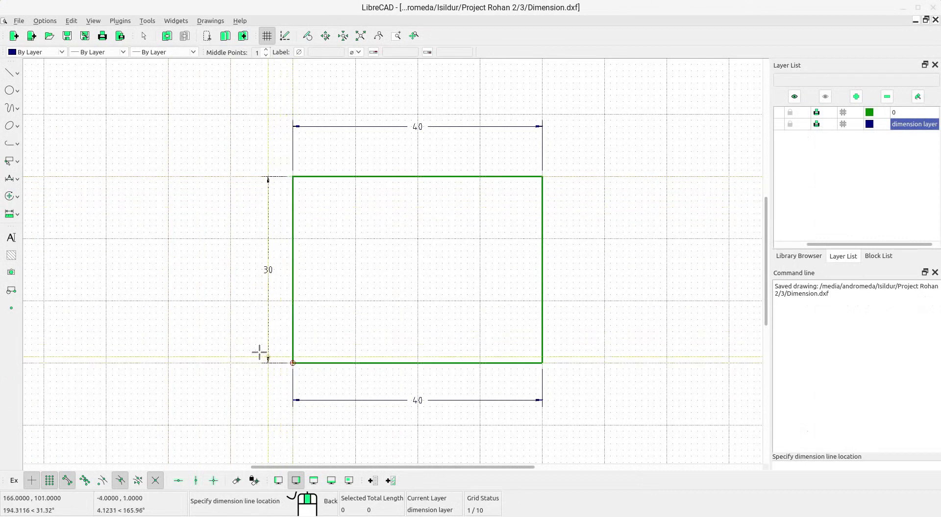
left_click(237, 349)
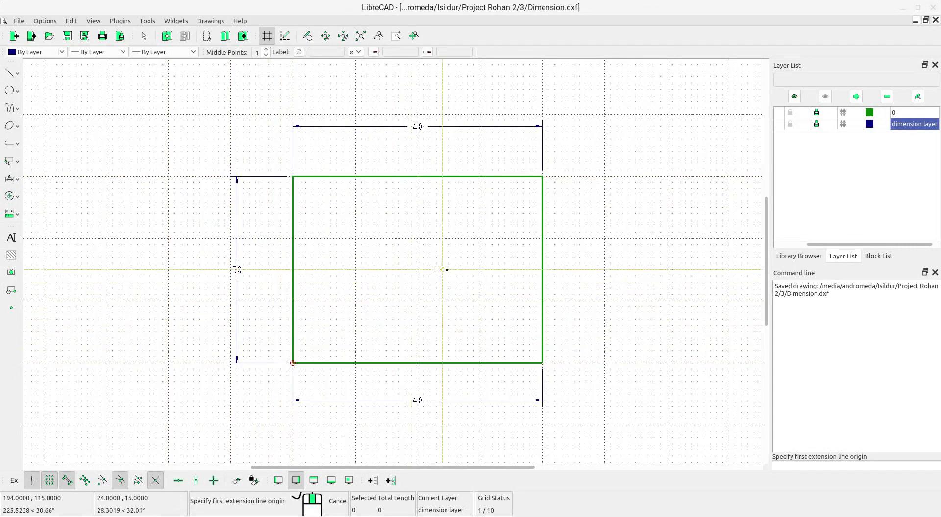
left_click(542, 177)
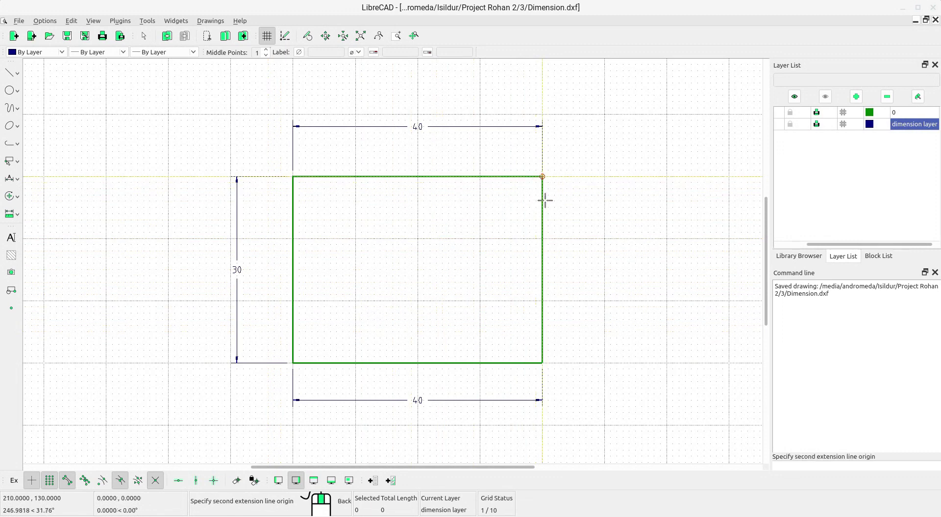
left_click(542, 357)
Step: Place the 29 dimension, then add an aligned 50 diagonal from bottom-left to top-right
left_click(586, 347)
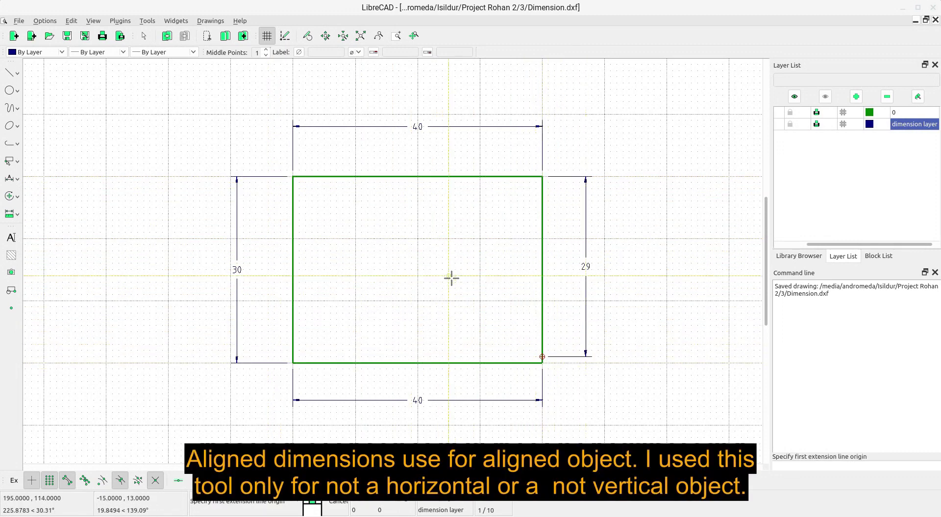
scroll(451, 279, "up", 1)
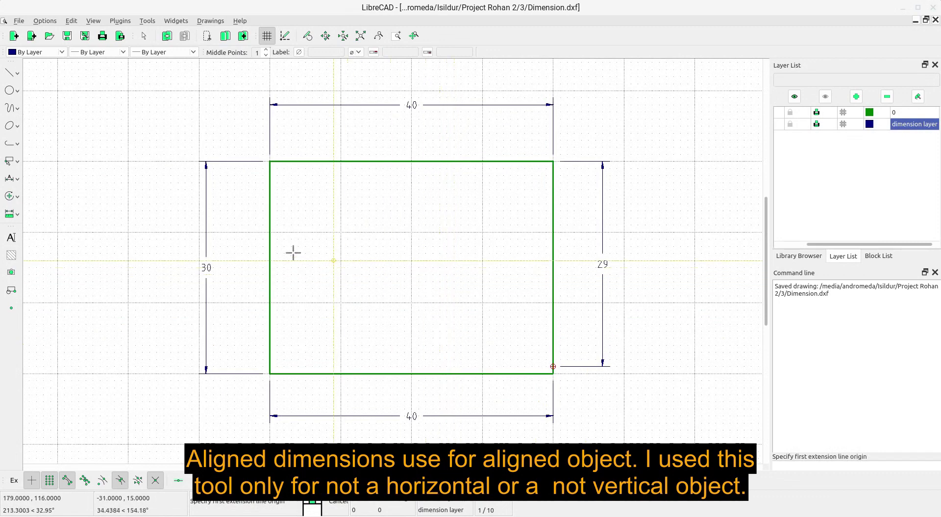
left_click(11, 183)
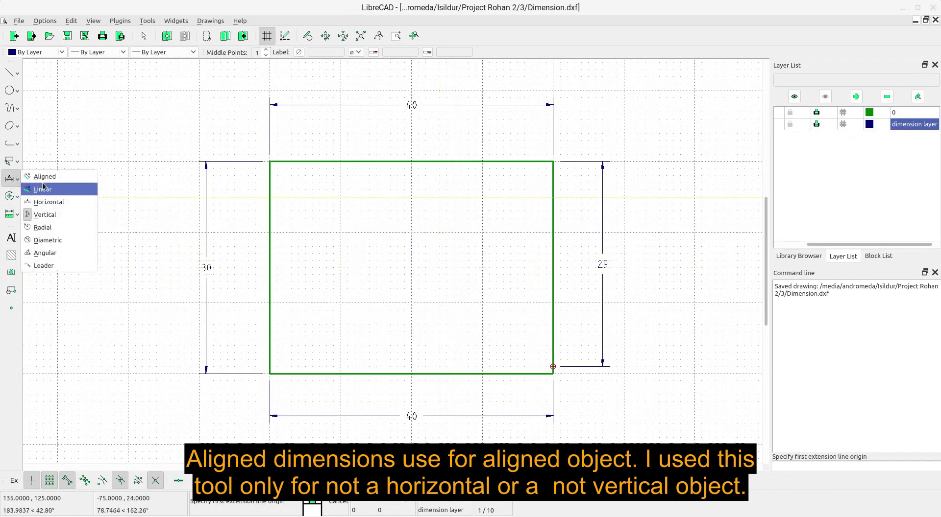
left_click(43, 189)
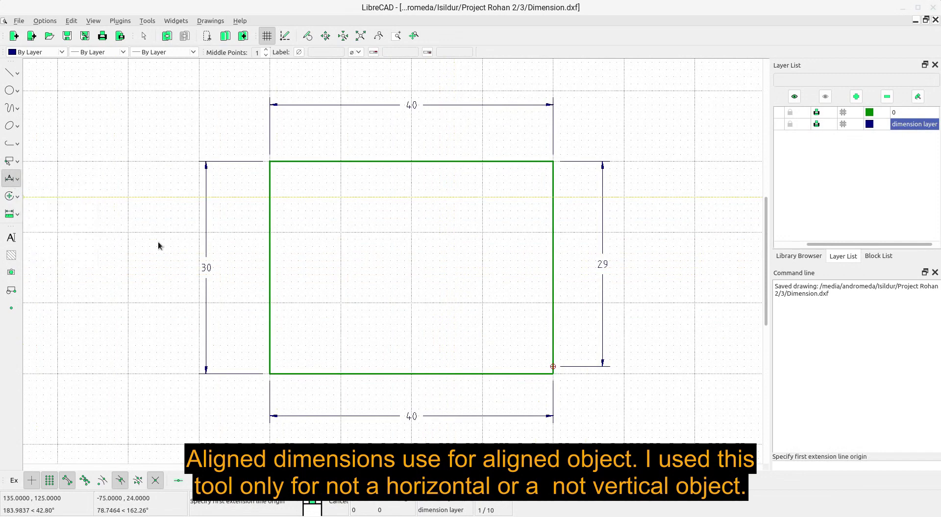
left_click(269, 374)
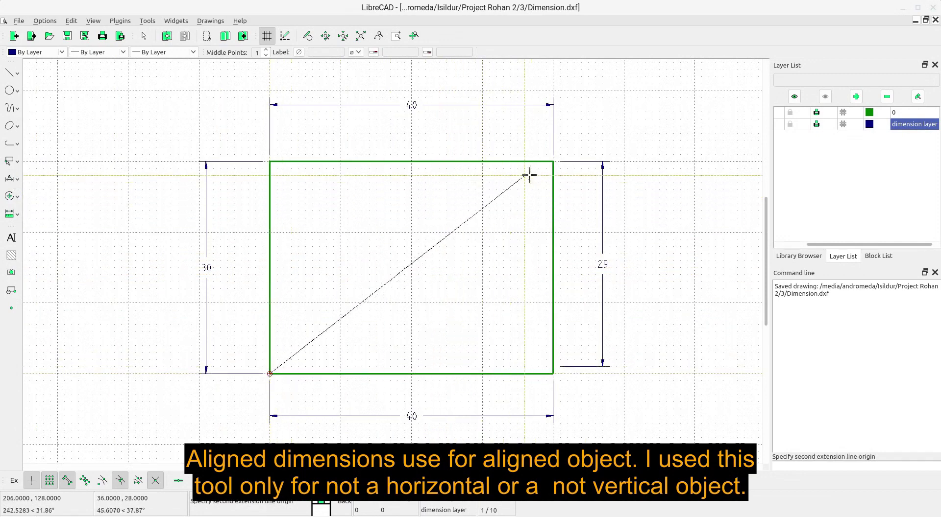
left_click(553, 161)
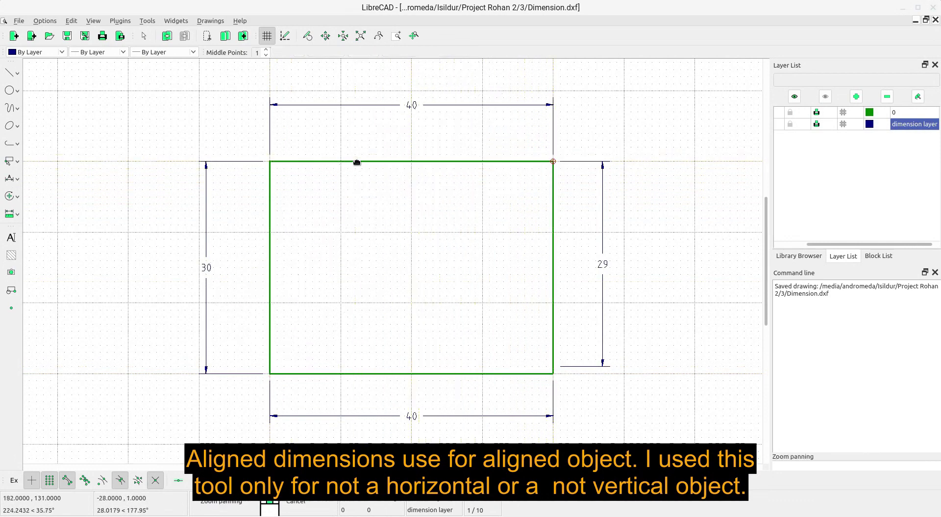
middle_click_drag(357, 161, 378, 219)
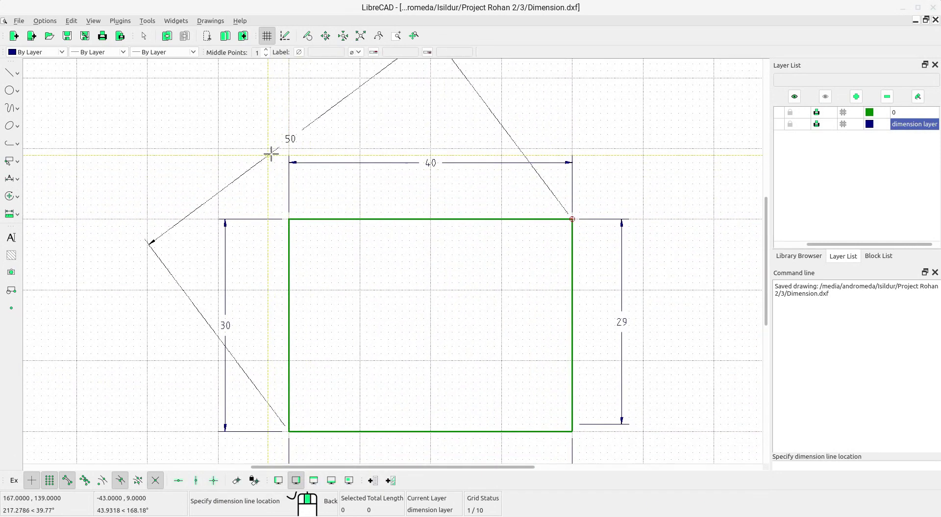
left_click(289, 160)
Step: Add a second aligned 50 diagonal from top-left to bottom-right, placed above-right
scroll(339, 184, "down", 2)
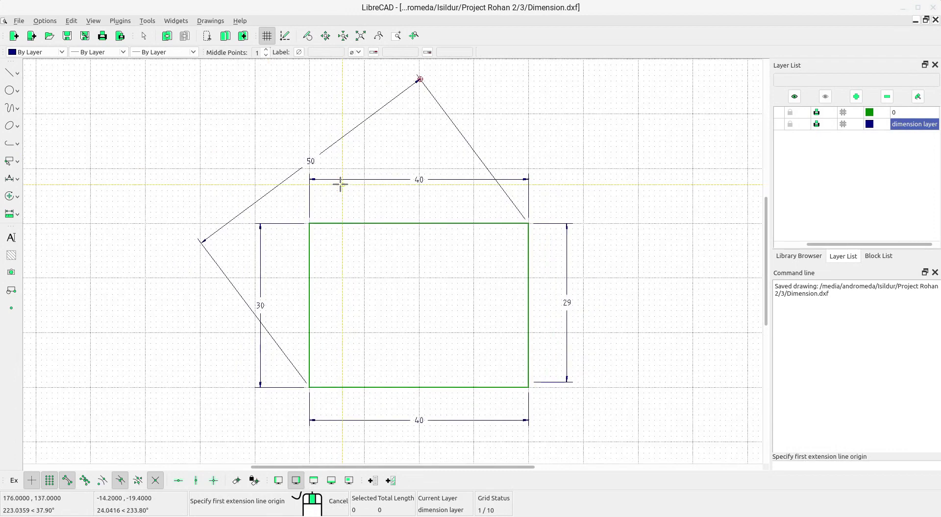
left_click(17, 181)
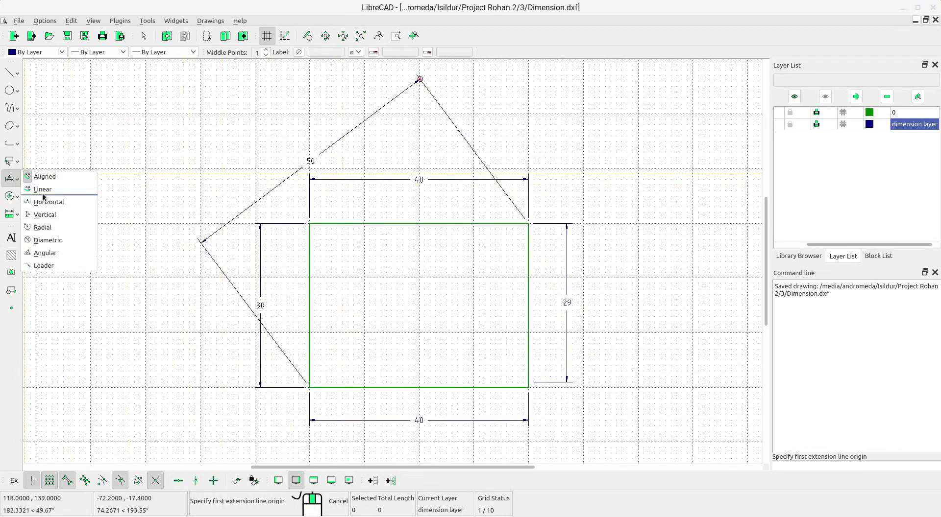
left_click(55, 177)
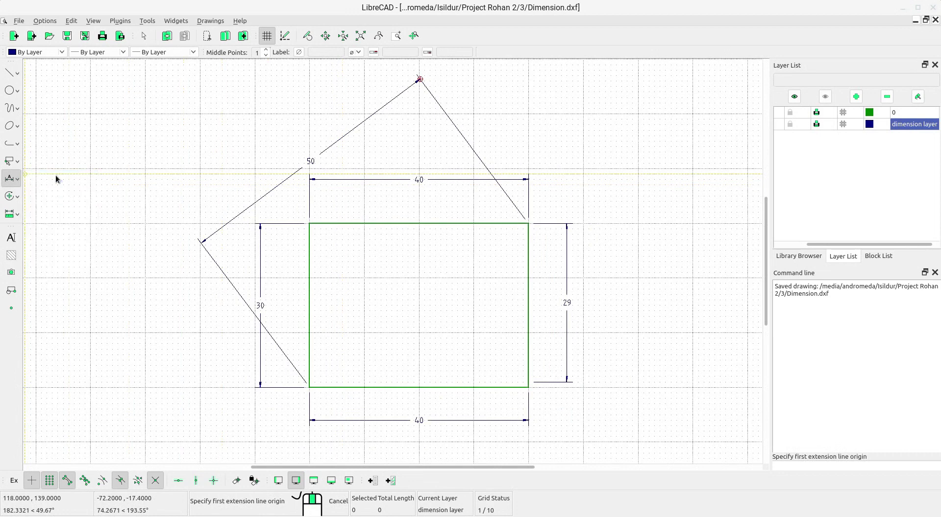
left_click(309, 224)
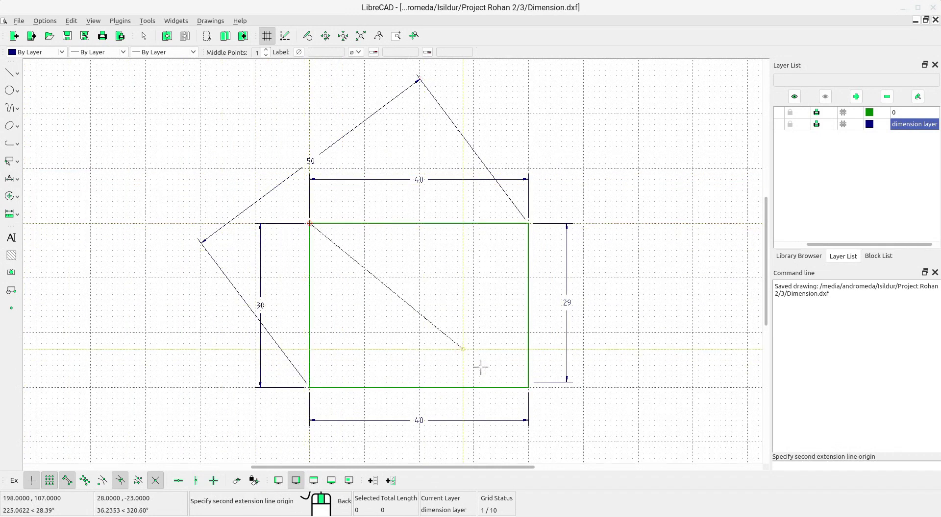
left_click(528, 387)
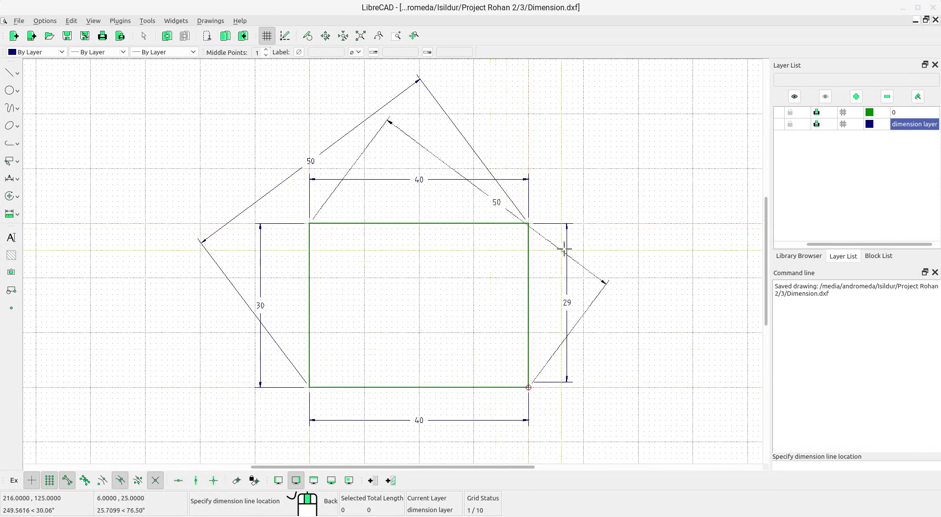
left_click(591, 206)
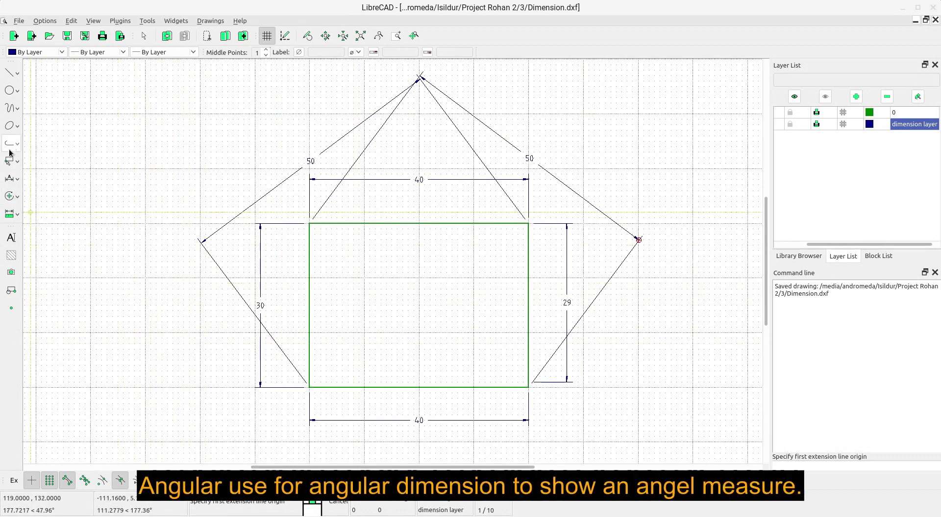
Step: Add a 90.00° angular dimension at the rectangle's bottom-left corner
left_click(11, 183)
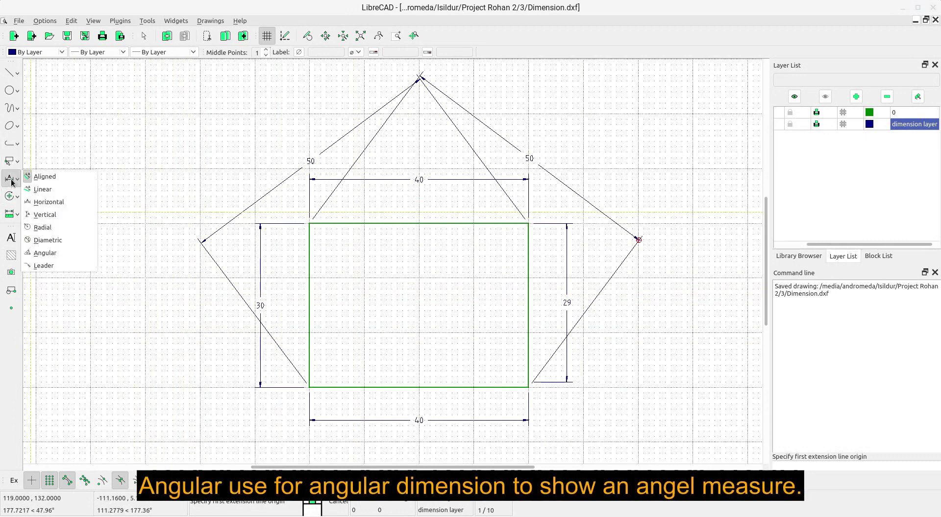
left_click(45, 252)
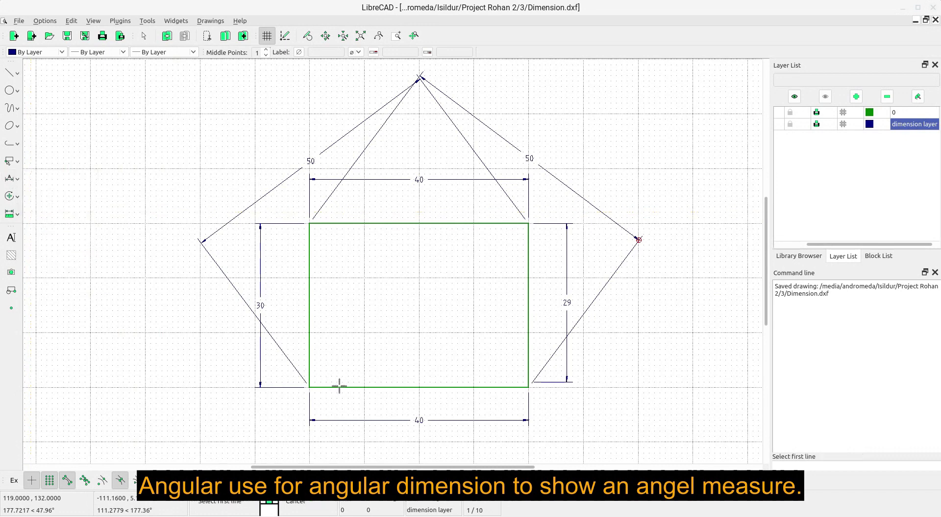
left_click(363, 382)
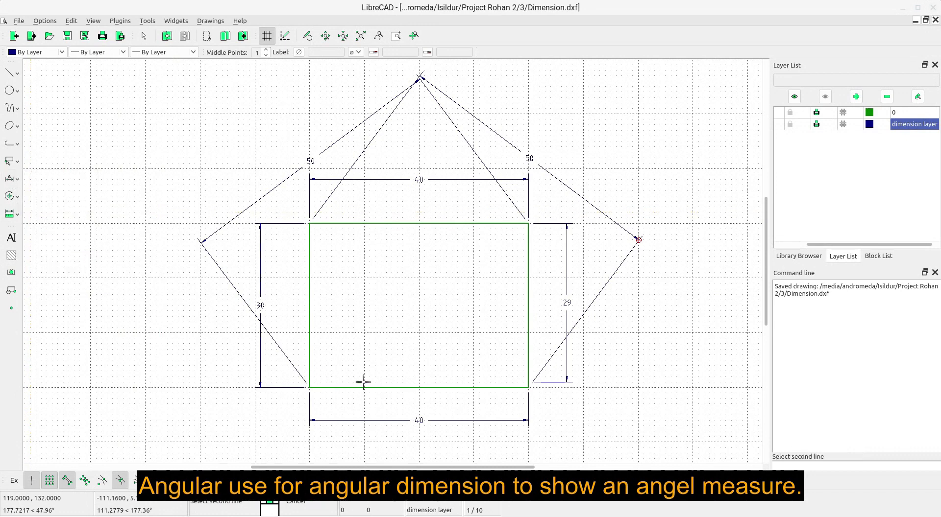
left_click(310, 333)
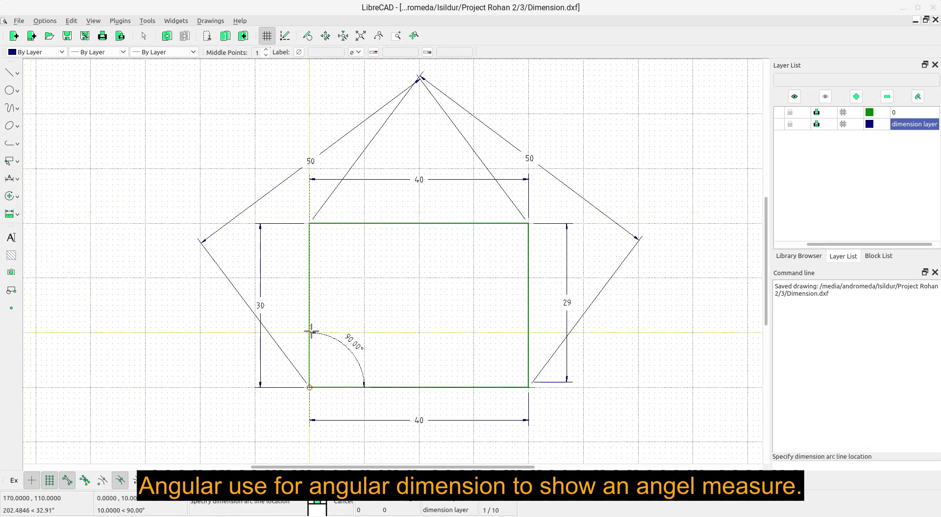
left_click(336, 295)
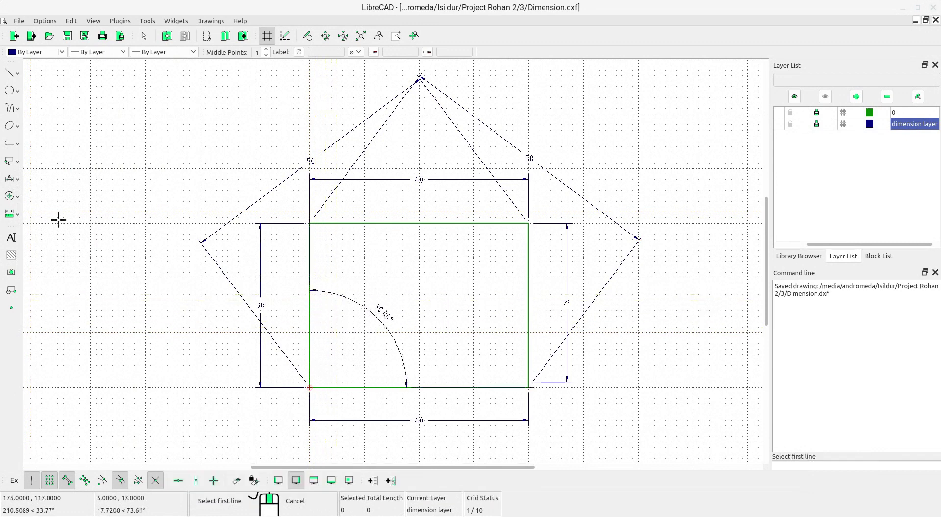
Step: Add a 90.00° angular dimension at the top-right corner and end the tool
left_click(17, 199)
left_click(16, 181)
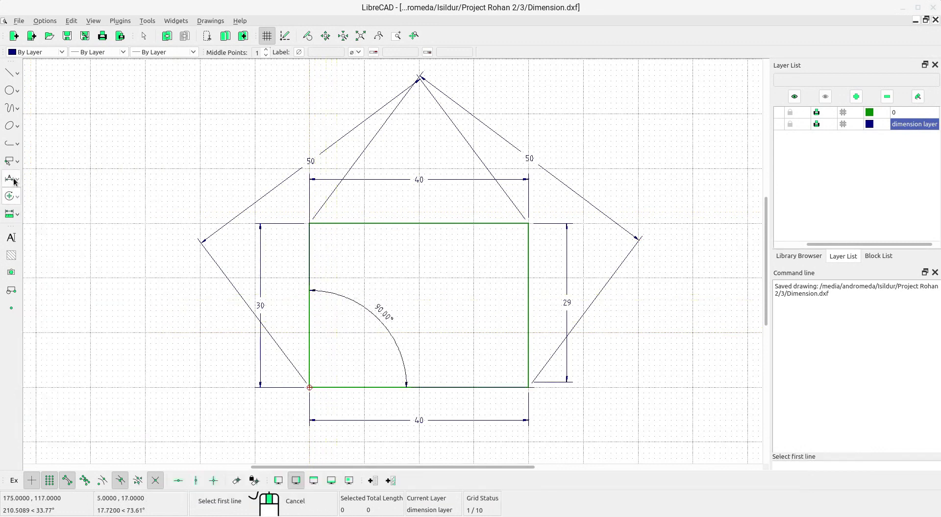
left_click(17, 181)
left_click(51, 254)
left_click(526, 259)
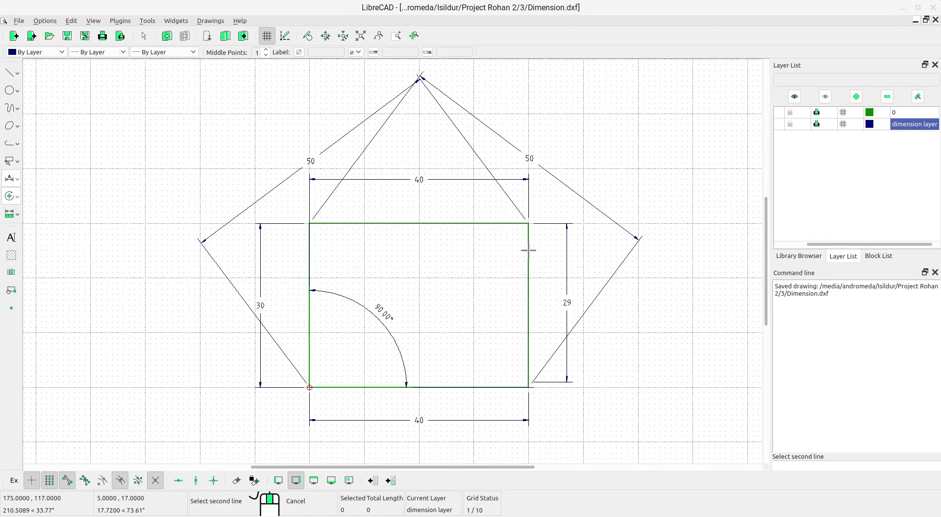
left_click(485, 225)
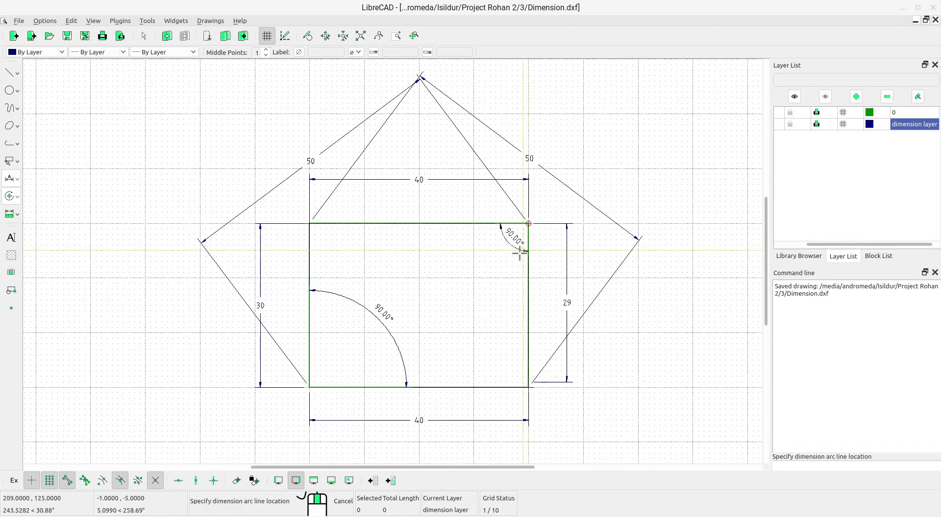
left_click(469, 284)
scroll(473, 310, "up", 1)
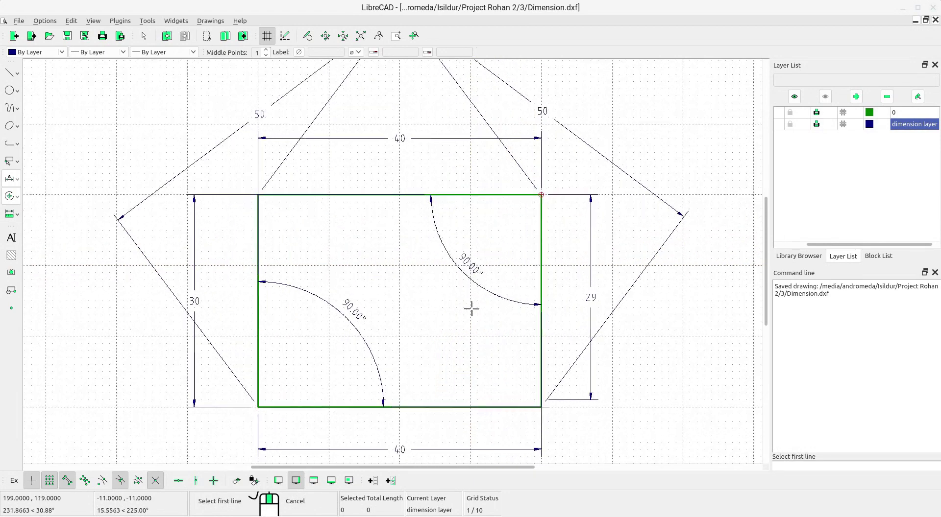
right_click(342, 275)
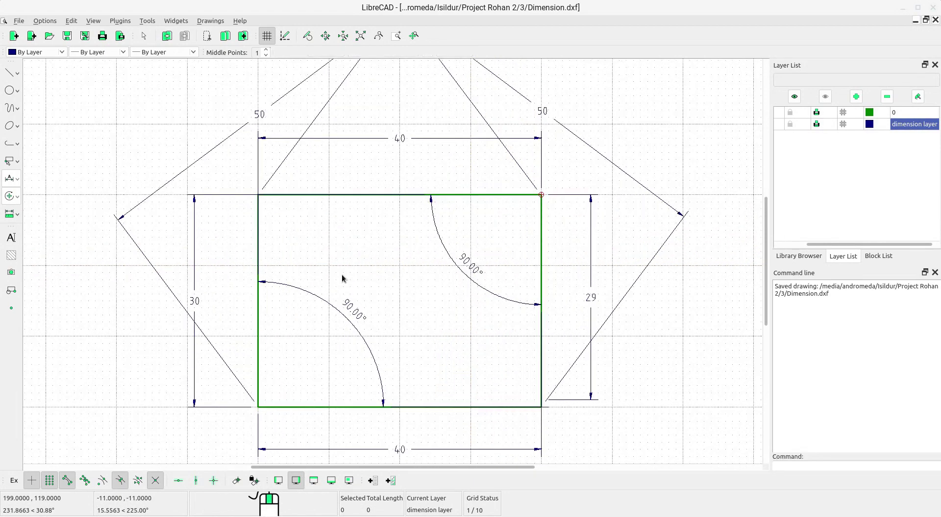
scroll(357, 277, "down", 1)
scroll(356, 278, "down", 1)
middle_click_drag(359, 278, 357, 299)
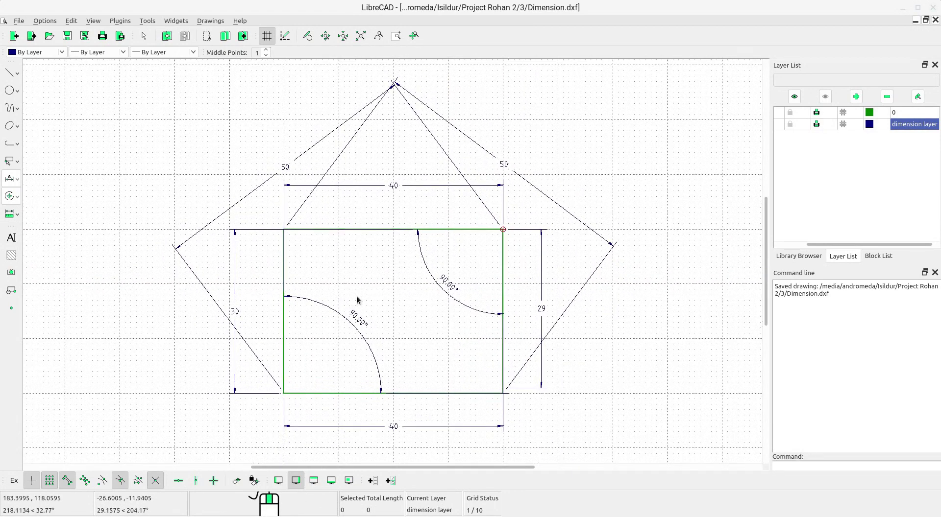